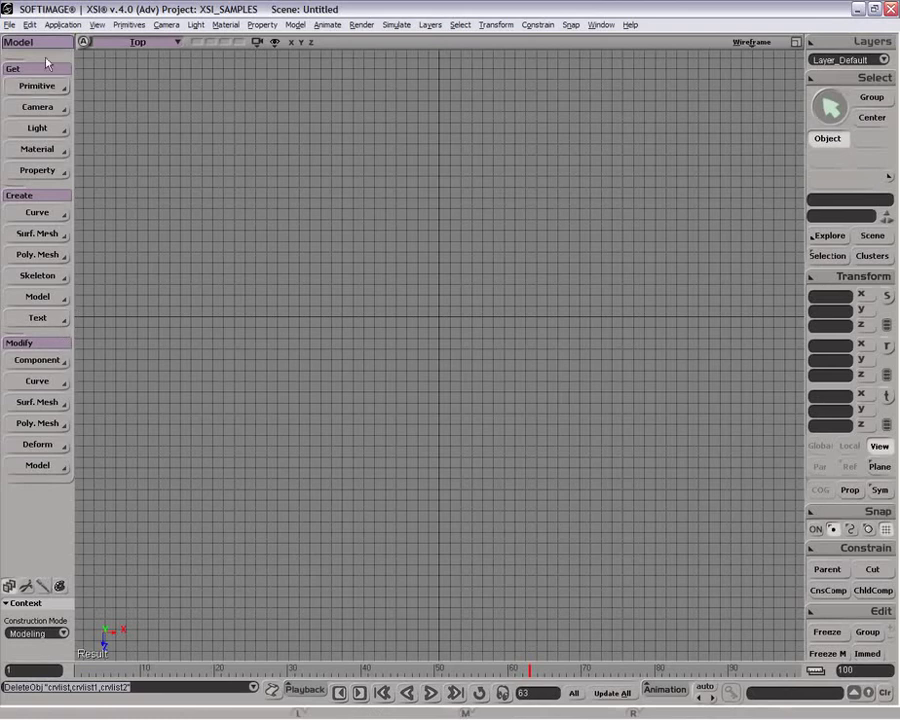
- Create an arc curve primitive and display it in the enlarged Front view
left_click(40, 88)
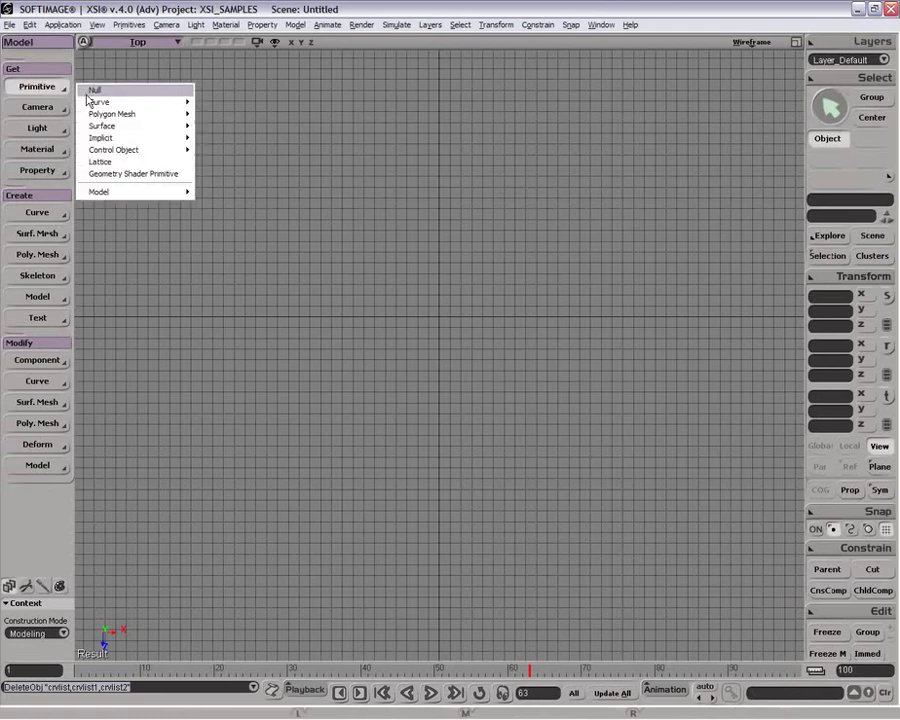
mouse_move(150, 102)
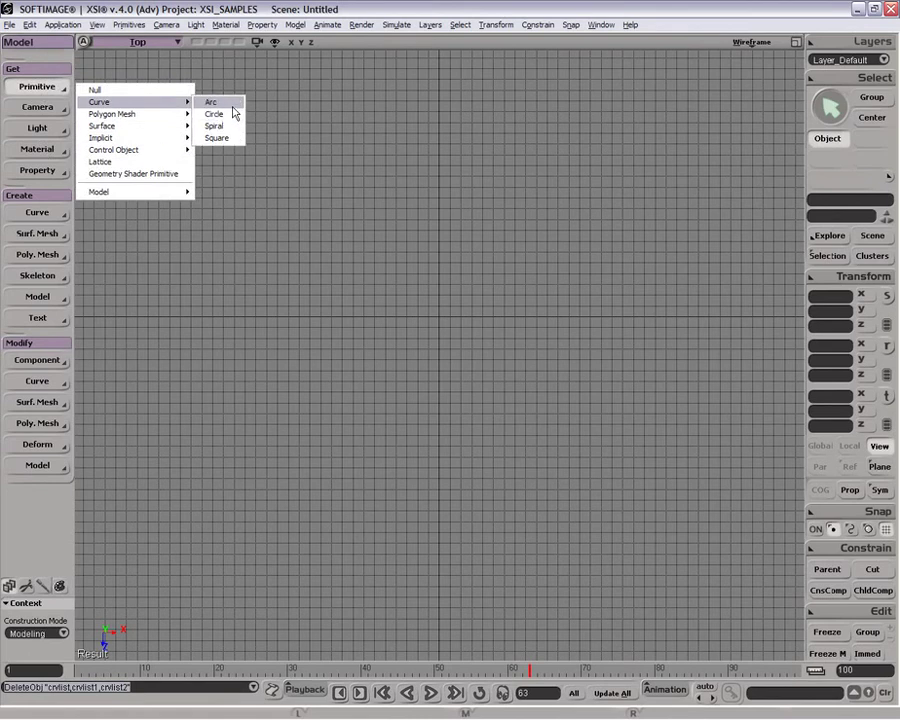
left_click(225, 101)
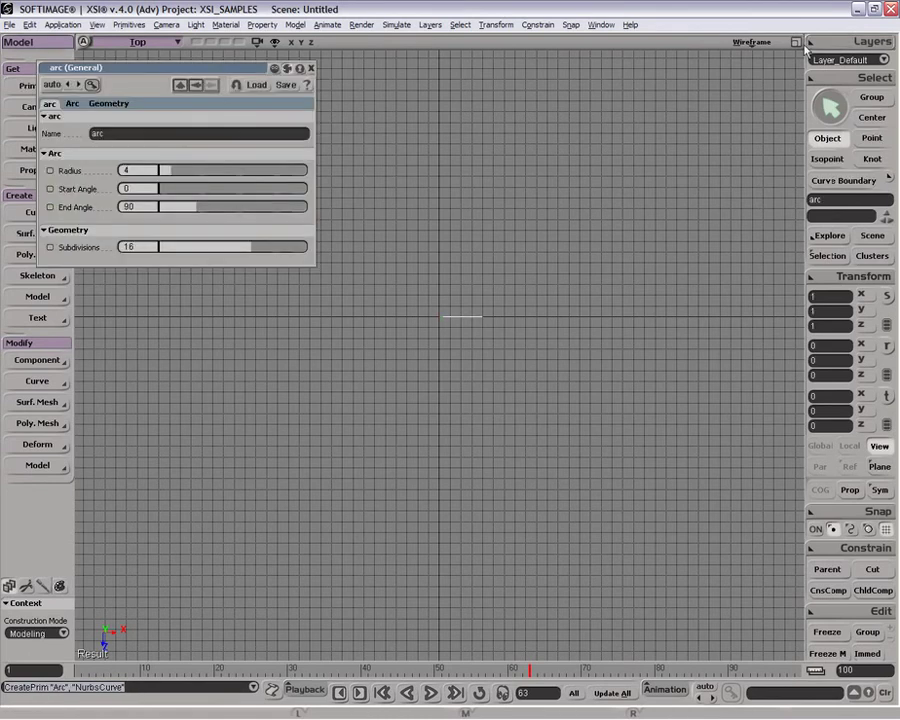
left_click(796, 42)
left_click(429, 357)
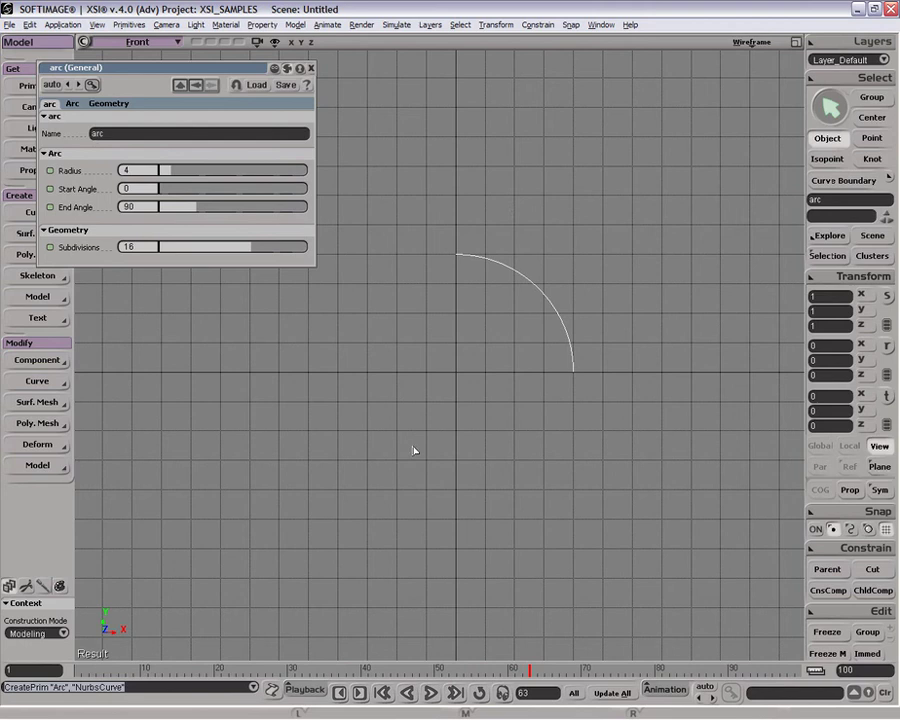
- Set the arc's end angle to 116.571 and its subdivisions to 12, and delete the arc
mouse_move(197, 213)
left_mouse_down()
mouse_move(233, 206)
mouse_move(210, 206)
left_mouse_up()
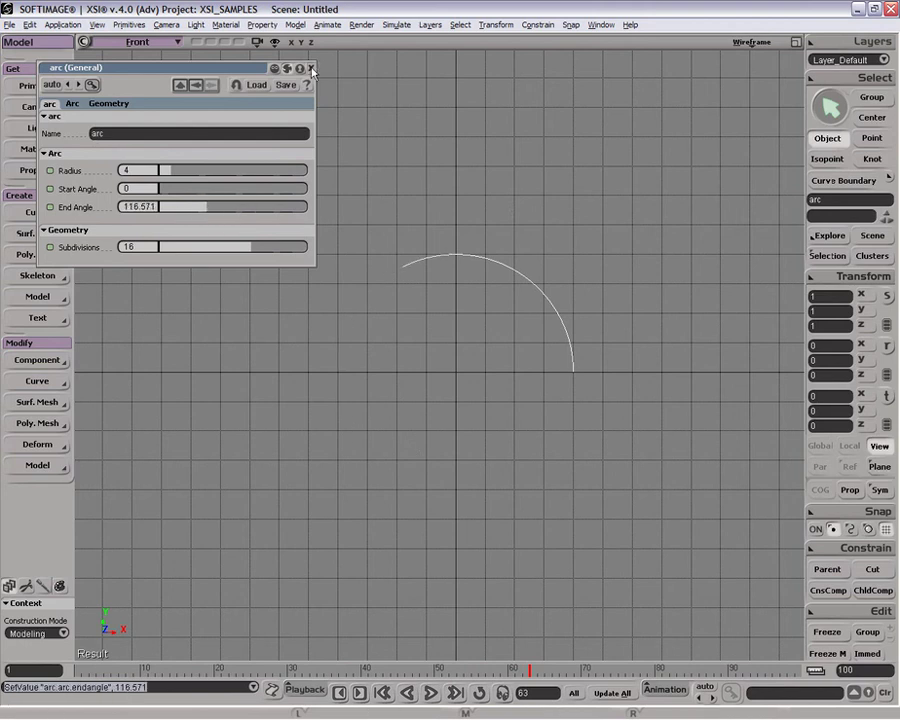
mouse_move(275, 251)
left_mouse_down()
mouse_move(316, 251)
mouse_move(145, 249)
mouse_move(223, 248)
left_mouse_up()
key("space")
key("m")
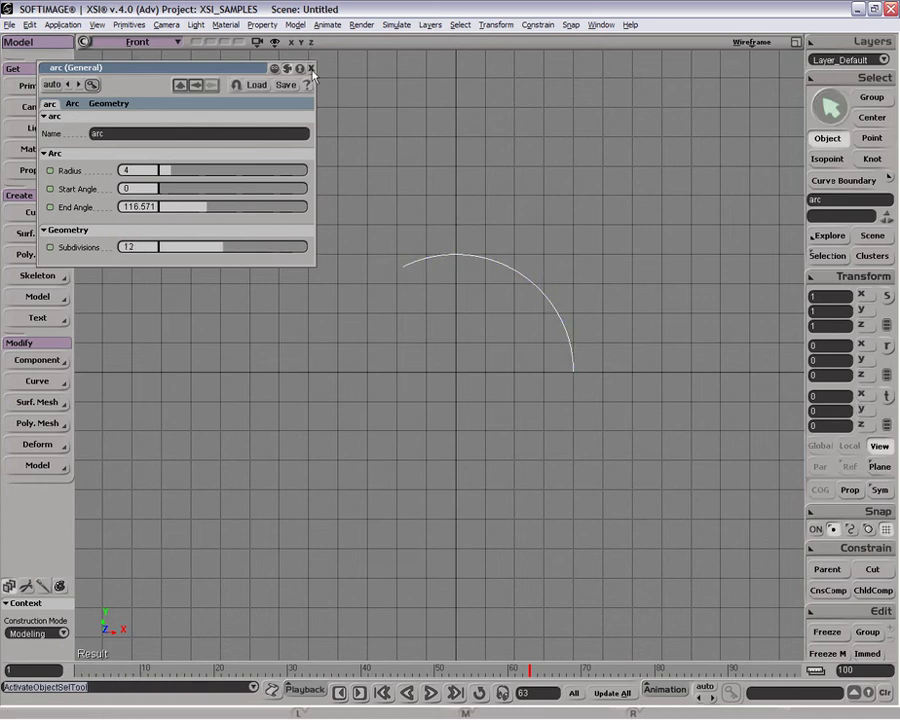
left_click(311, 68)
key("Delete")
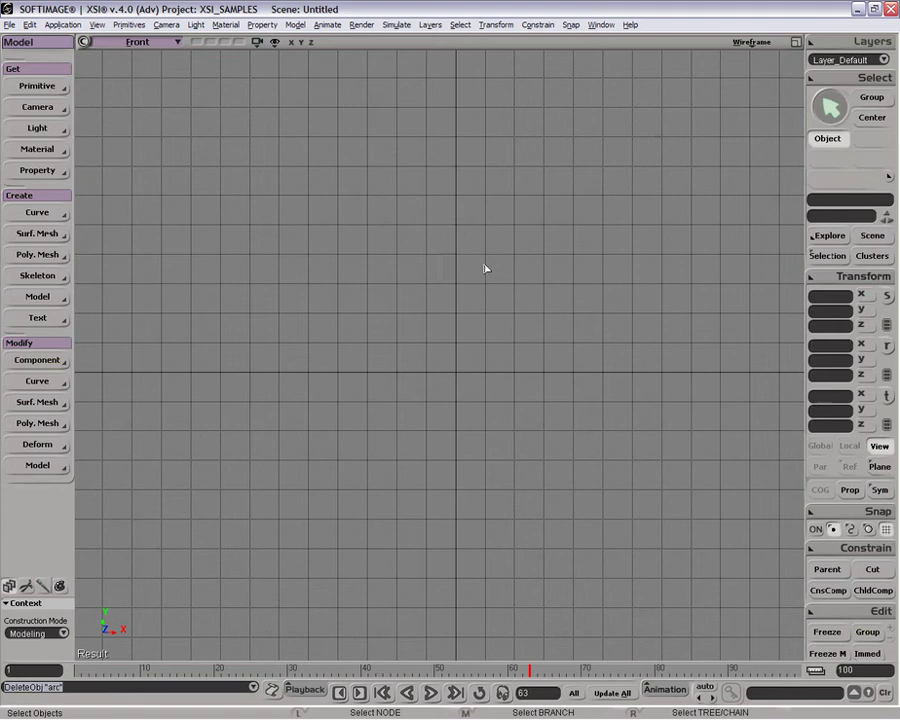
- Create a spiral curve with height 9.286, start angle 17.143, end angle 720, start radius 11.429, end radius 5.238 and 24 subdivisions
left_click(64, 91)
mouse_move(157, 103)
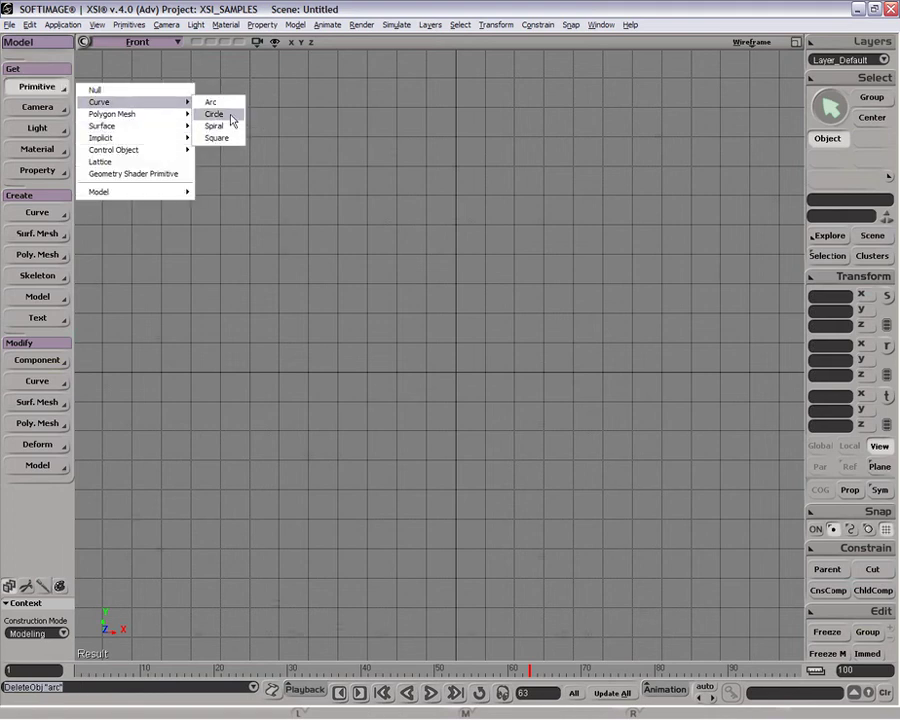
left_click(222, 126)
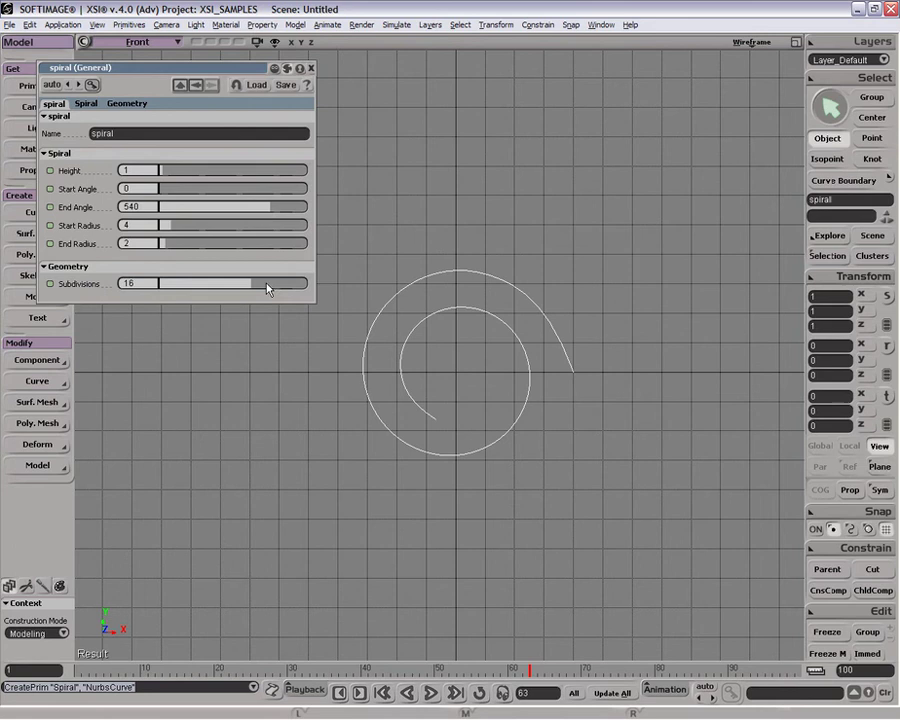
left_click_drag(268, 290, 343, 295)
mouse_move(161, 170)
left_mouse_down()
mouse_move(193, 190)
mouse_move(233, 194)
mouse_move(166, 189)
left_mouse_up()
left_click_drag(218, 212, 306, 210)
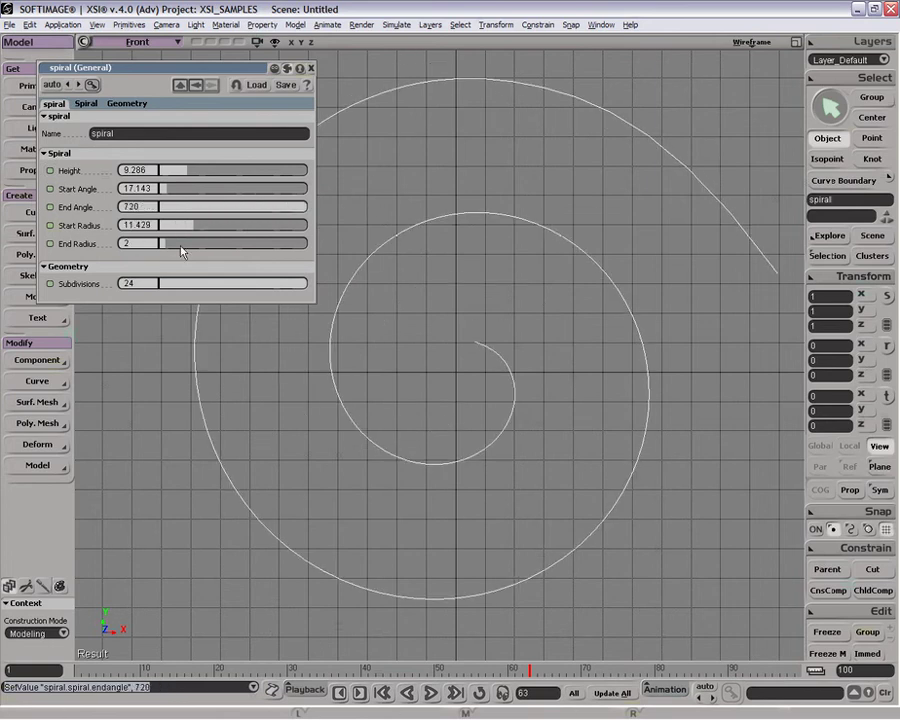
left_click_drag(175, 249, 174, 249)
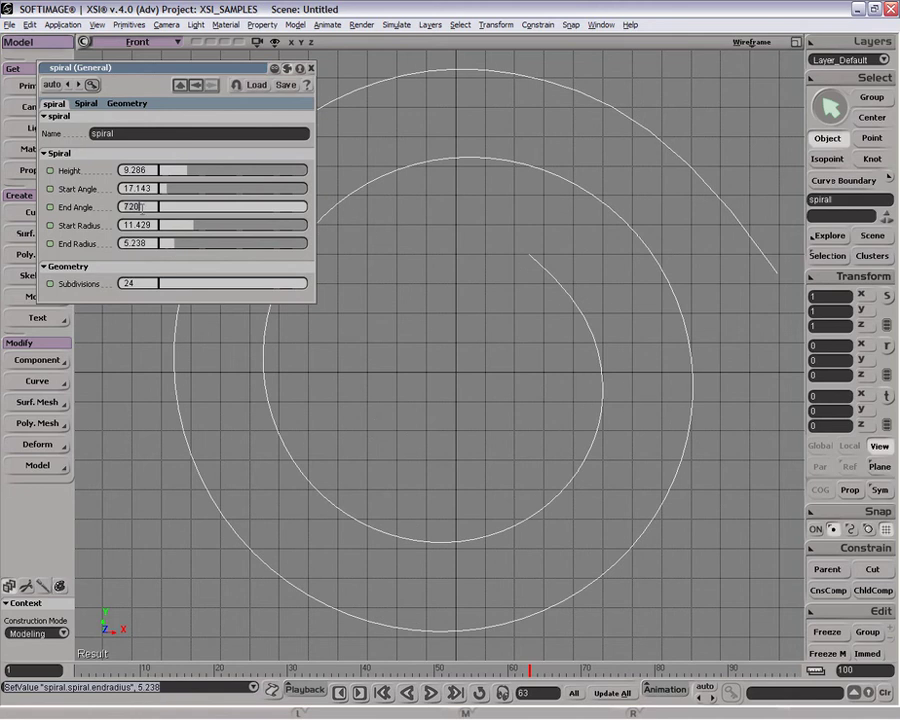
- Set the spiral's end angle to 1440 and its subdivisions to 60
type("1440")
key("Return")
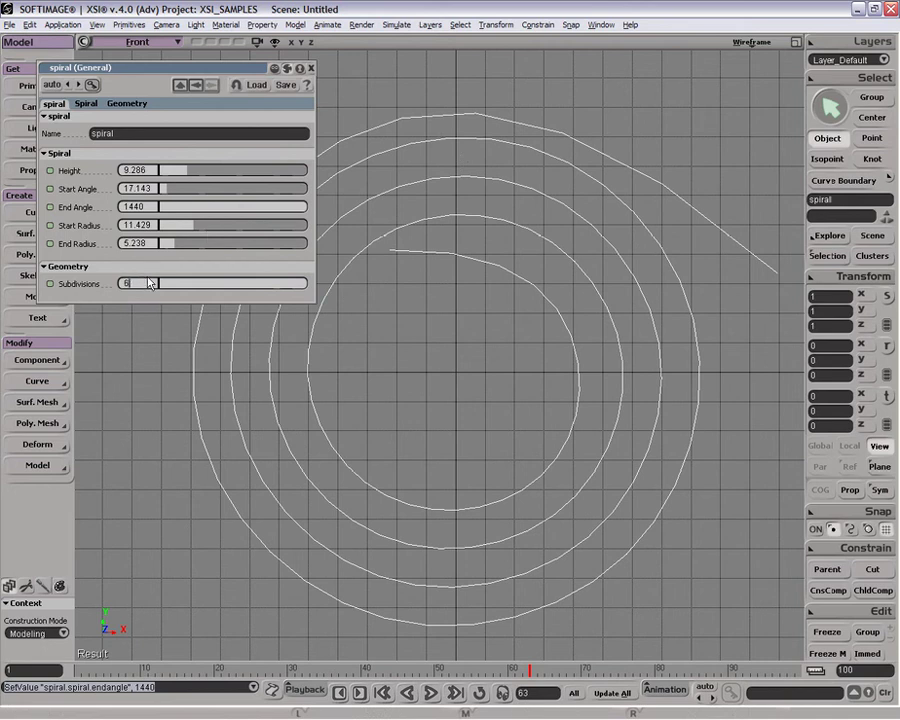
type("60")
key("Return")
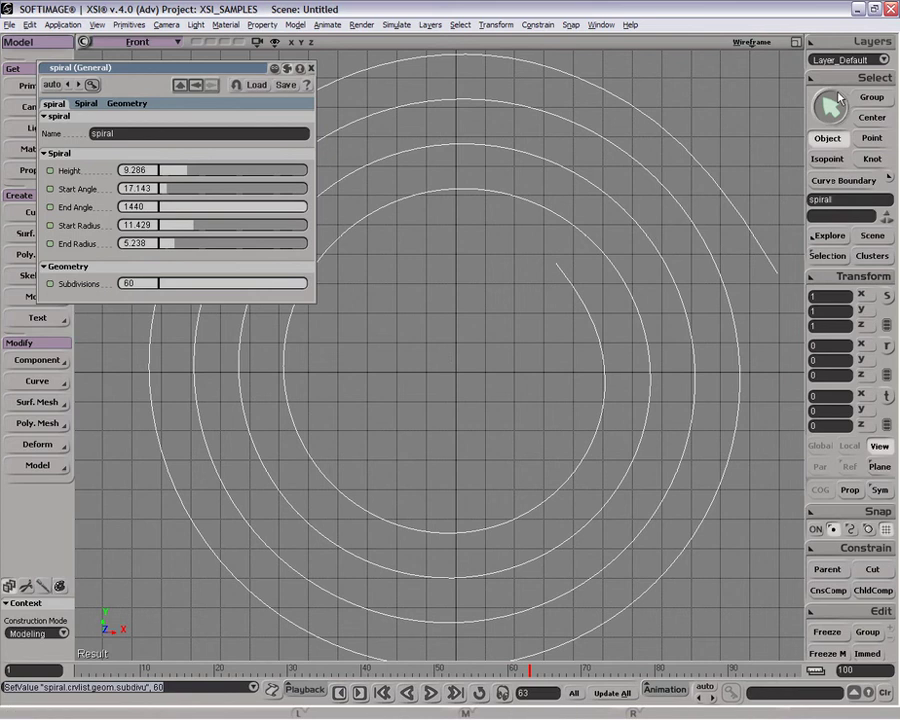
- Examine the spiral in the Camera and Top views, and delete it
left_click(796, 42)
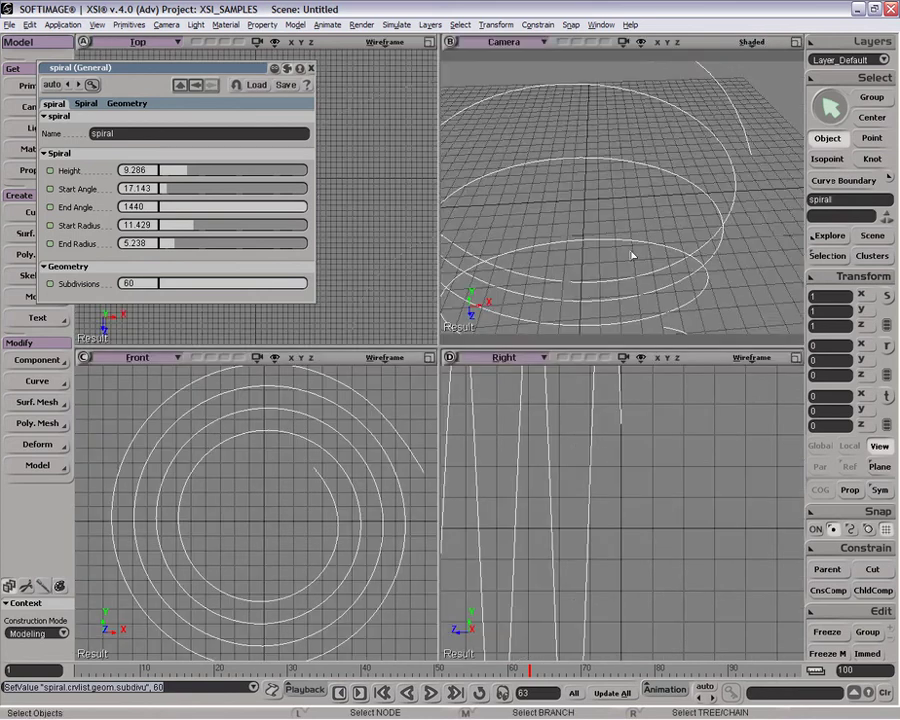
key("o")
left_click_drag(632, 256, 680, 148)
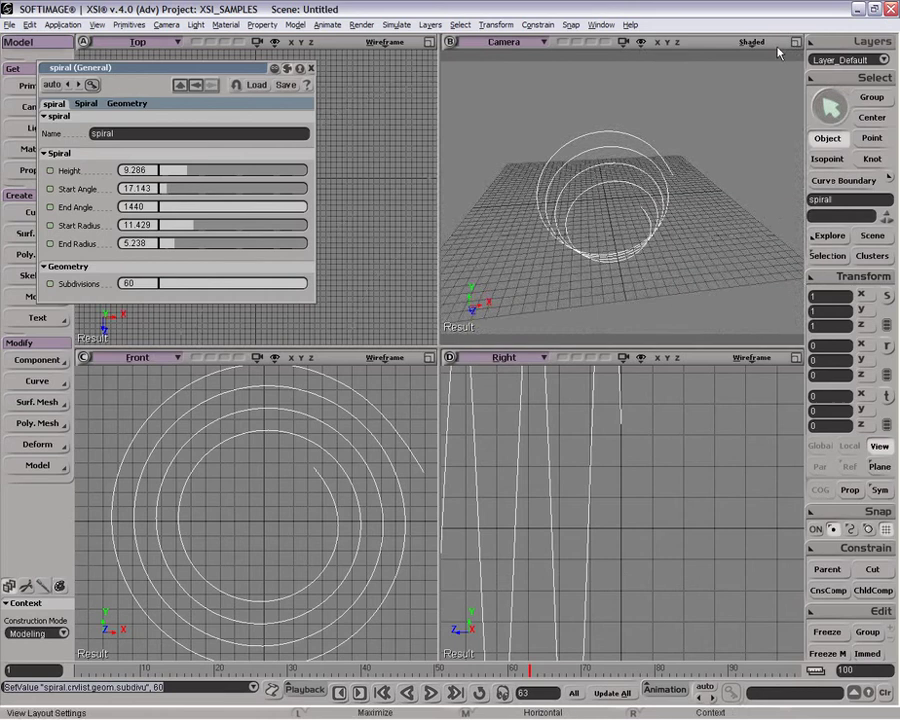
left_click(430, 43)
left_click(311, 69)
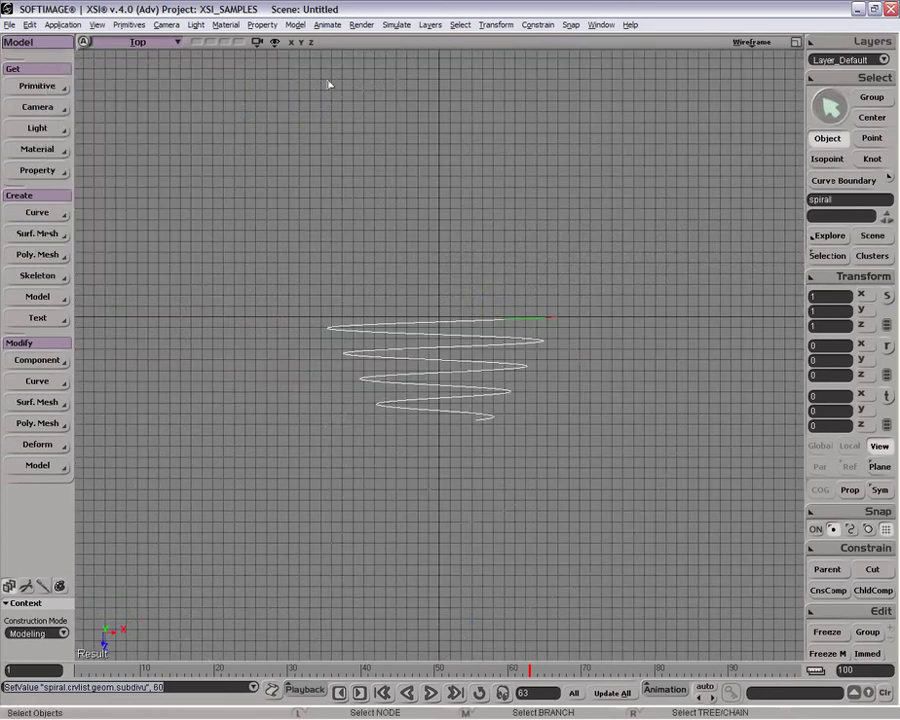
key("Delete")
- Create a square curve primitive, display it in the enlarged Front view and delete it
left_click(30, 86)
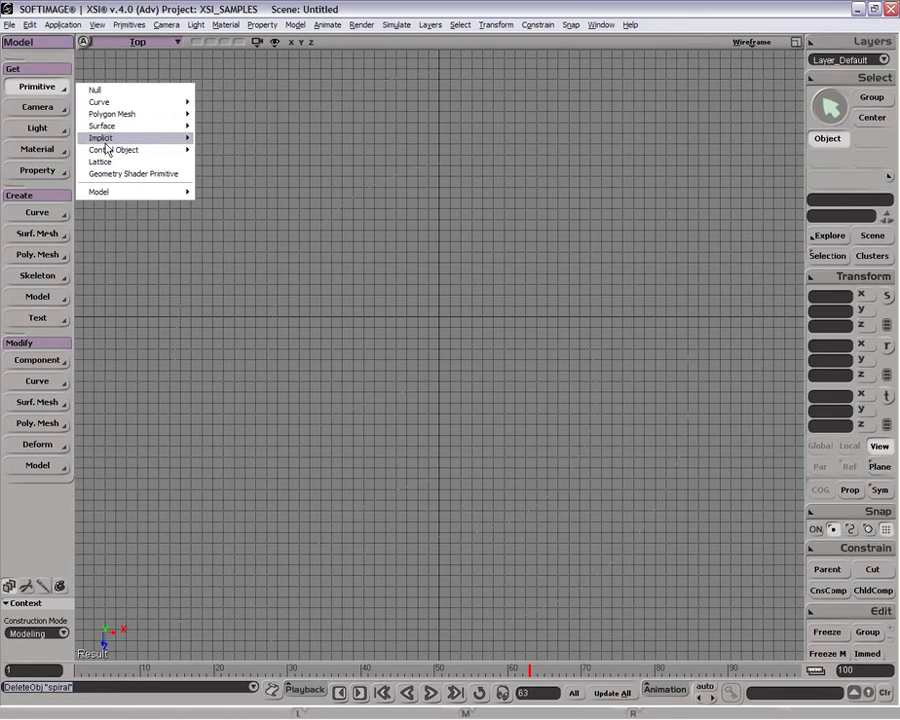
mouse_move(110, 102)
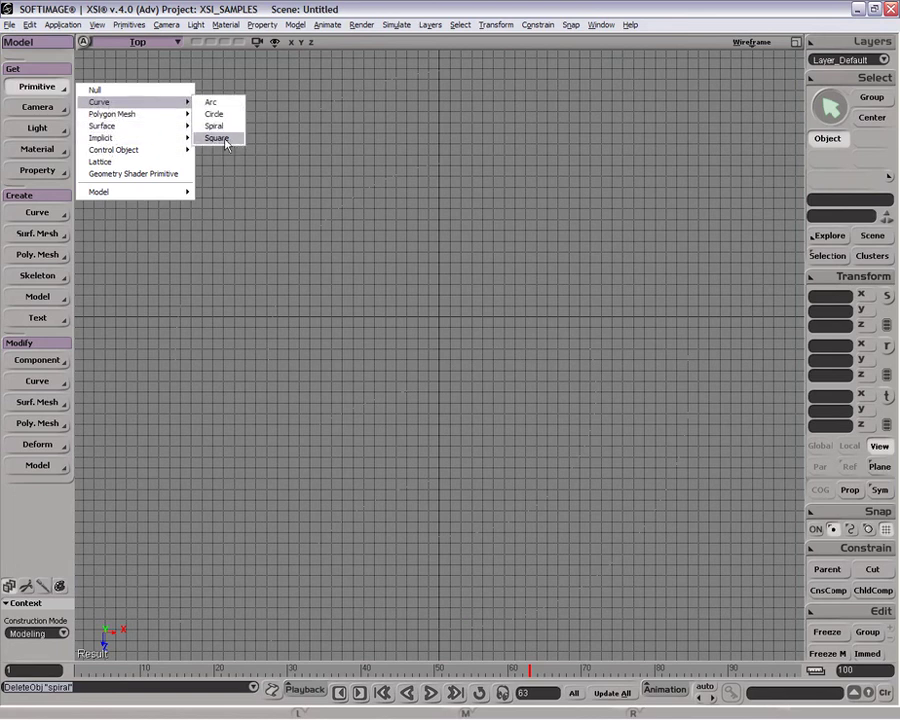
left_click(225, 142)
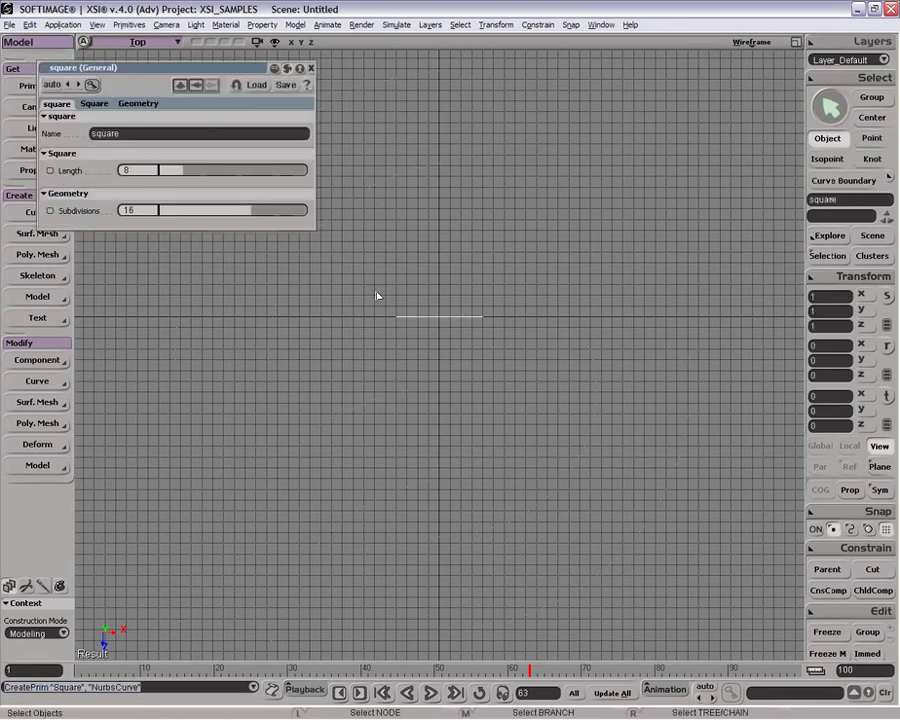
left_click(795, 42)
left_click(430, 357)
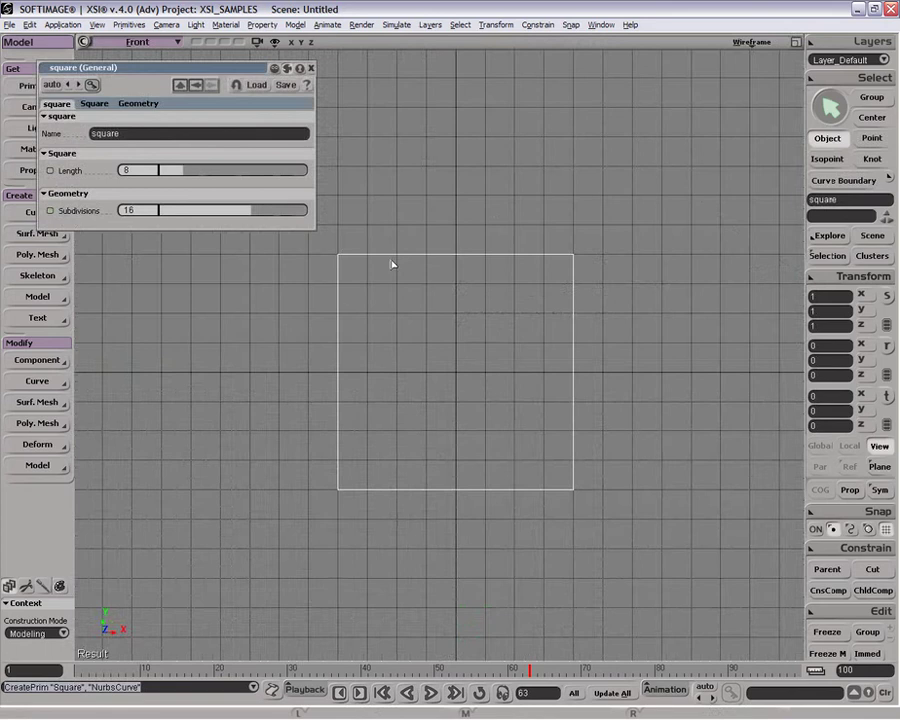
left_click_drag(391, 228, 543, 341)
left_click(311, 68)
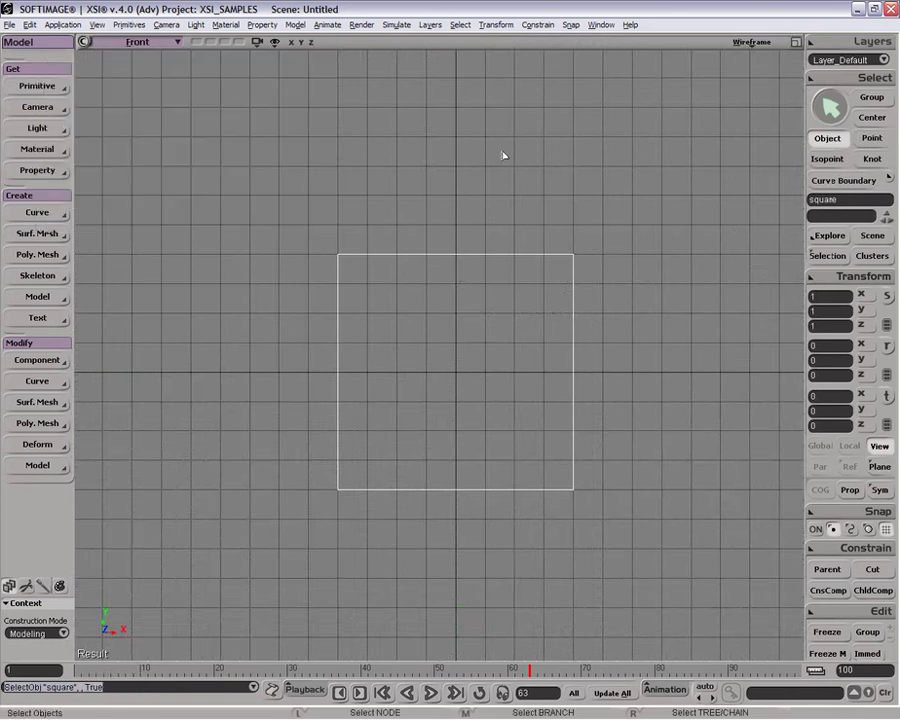
key("Delete")
- Create a circle curve primitive with its default radius of 4 and delete it
left_click(37, 86)
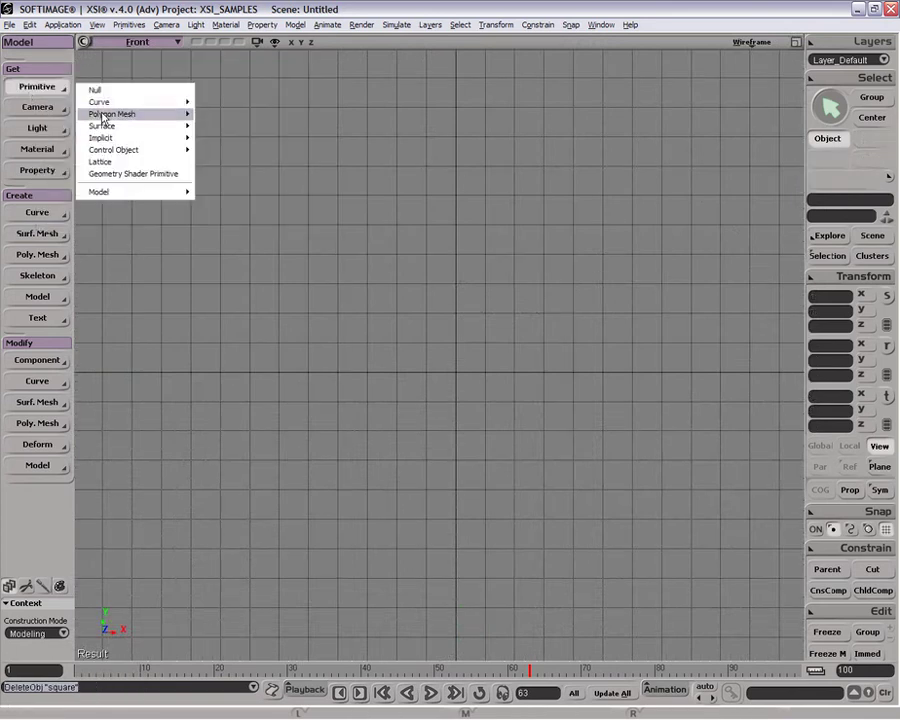
mouse_move(140, 121)
mouse_move(160, 102)
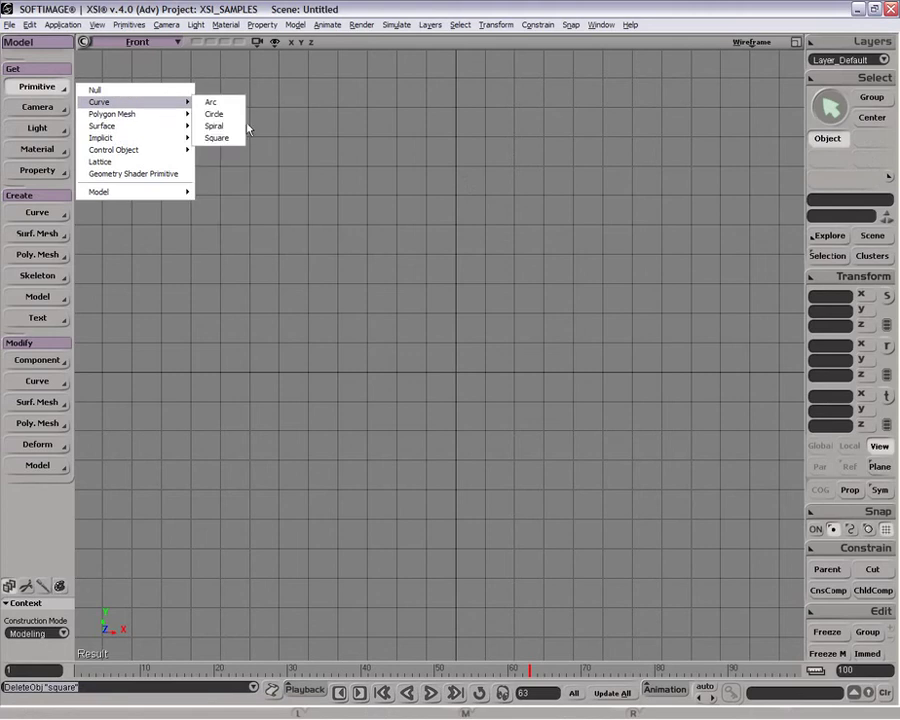
left_click(214, 114)
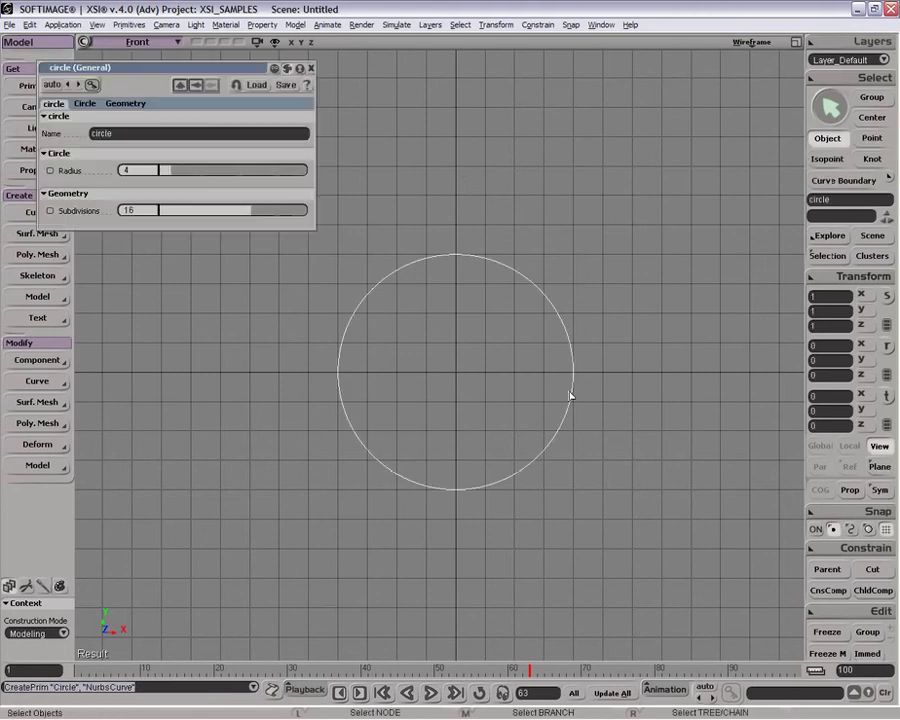
left_click(311, 67)
right_click_drag(502, 500, 490, 275, "alt")
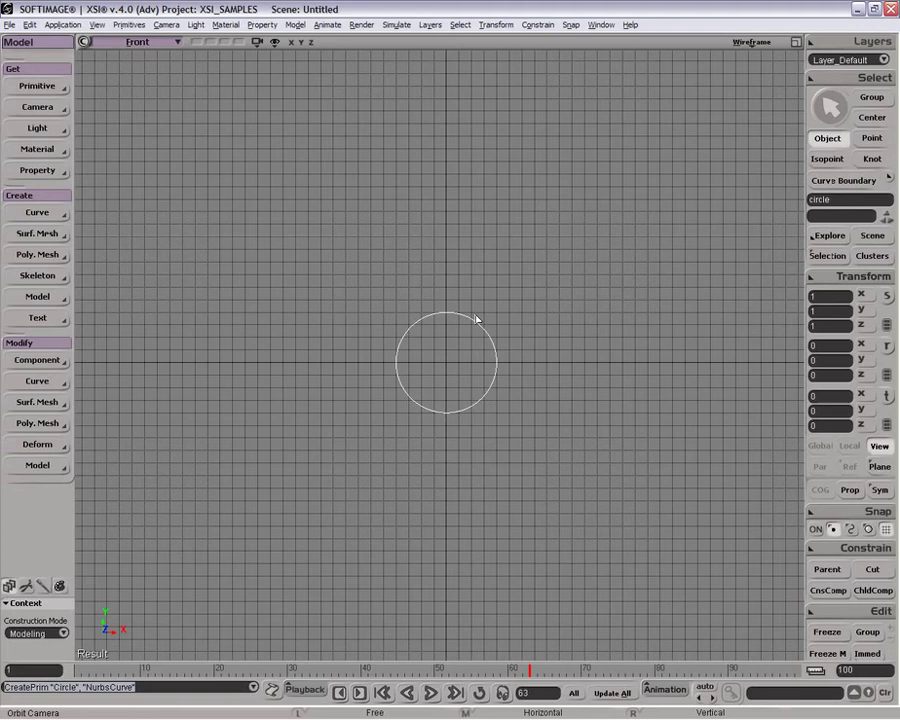
key("Delete")
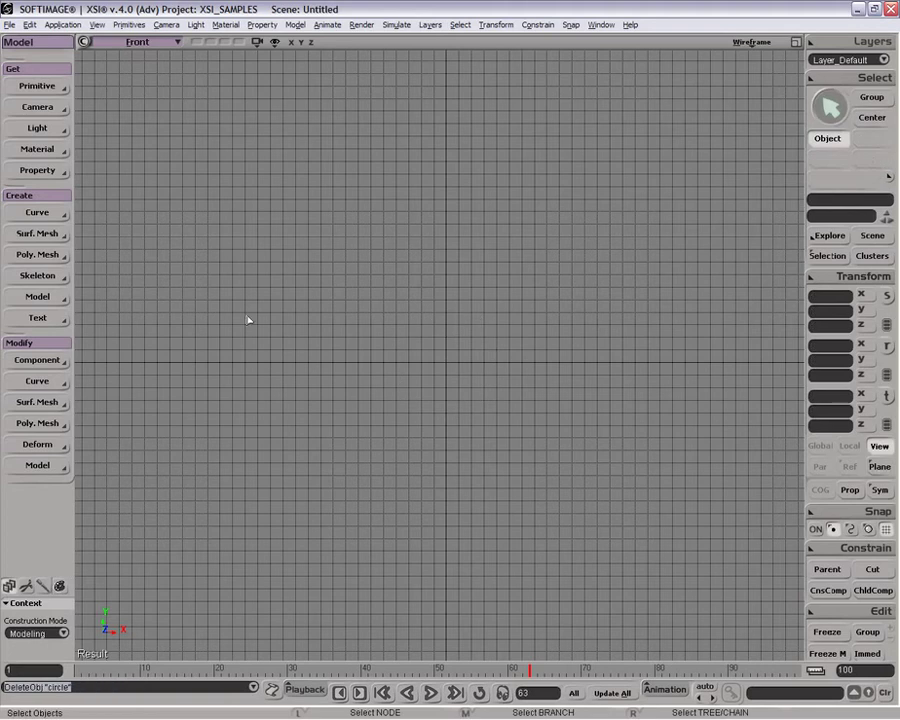
- Draw a wavy 15-point cubic curve by CVs across the upper half of the Front view
left_click(37, 213)
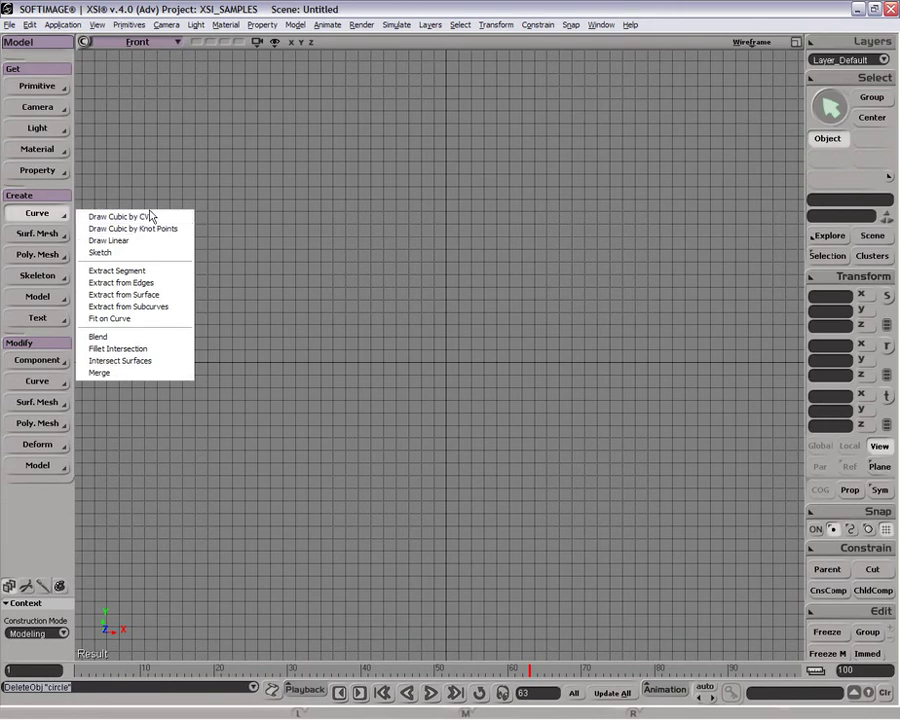
left_click(120, 217)
left_click(157, 307)
left_click(169, 189)
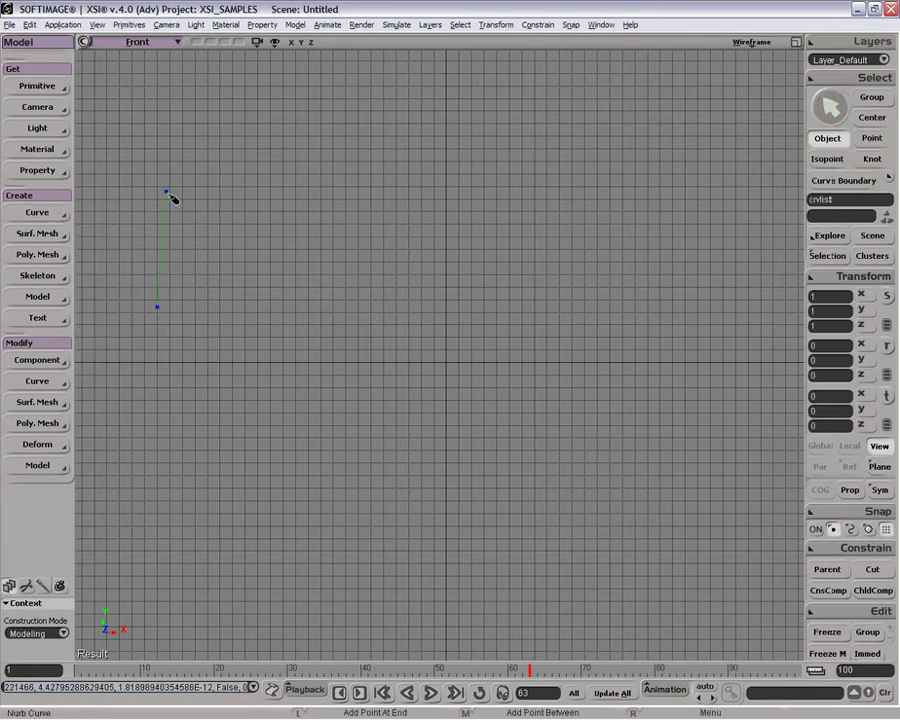
left_click(218, 214)
left_click(270, 258)
left_click(306, 155)
left_click(337, 169)
left_click(409, 253)
left_click(437, 247)
left_click(445, 142)
left_click(518, 142)
left_click(568, 233)
left_click(633, 231)
left_click(682, 197)
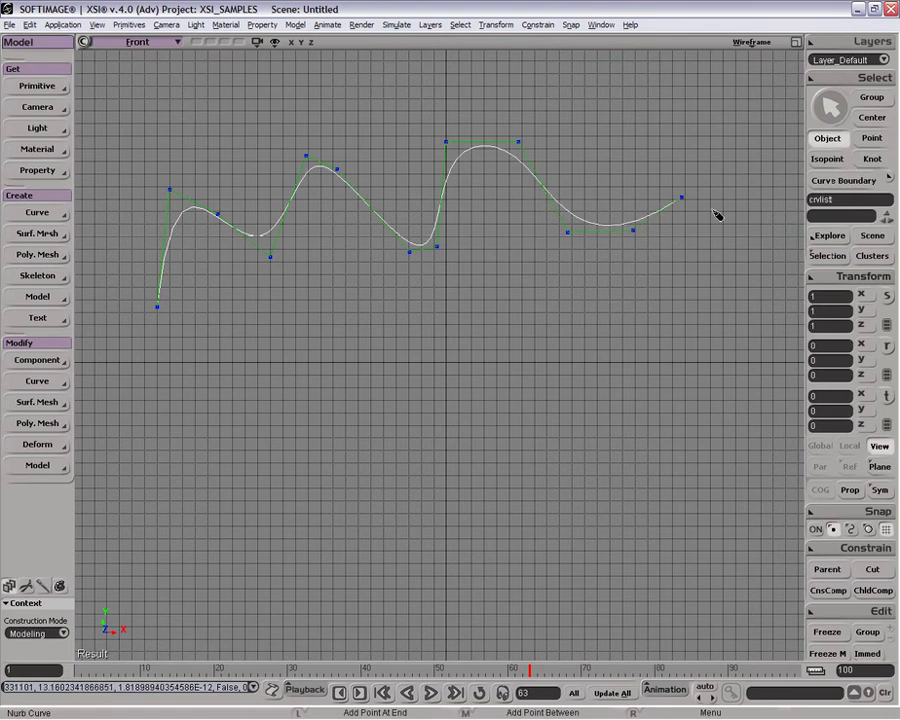
left_click(719, 309)
left_click(746, 342)
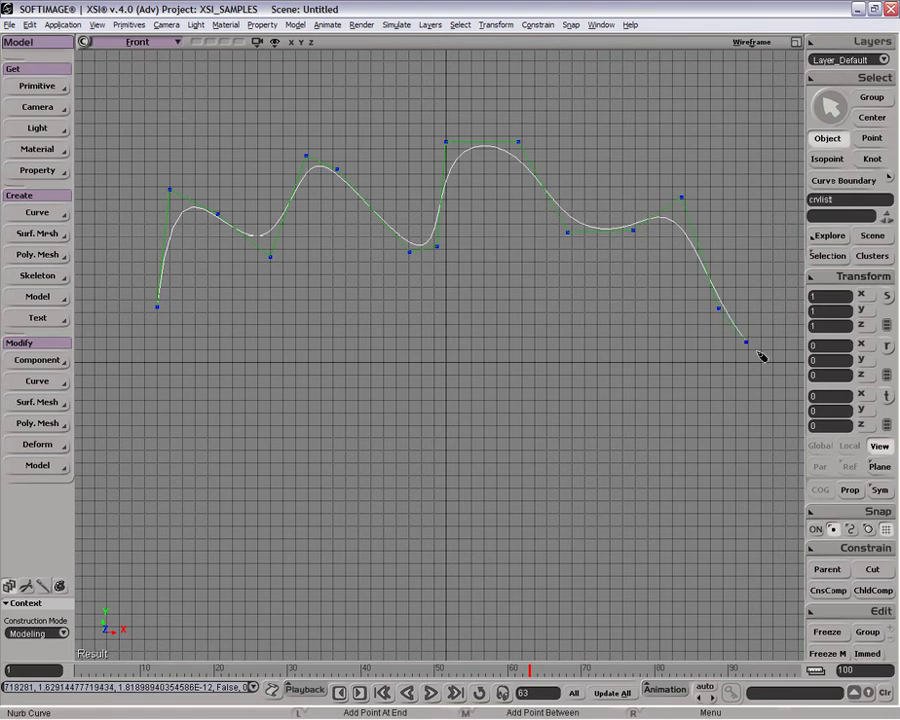
- Draw a second wavy cubic curve by knot points, using 17 points, below the first curve in the Front view
left_click(40, 213)
left_click(110, 230)
left_click(146, 367)
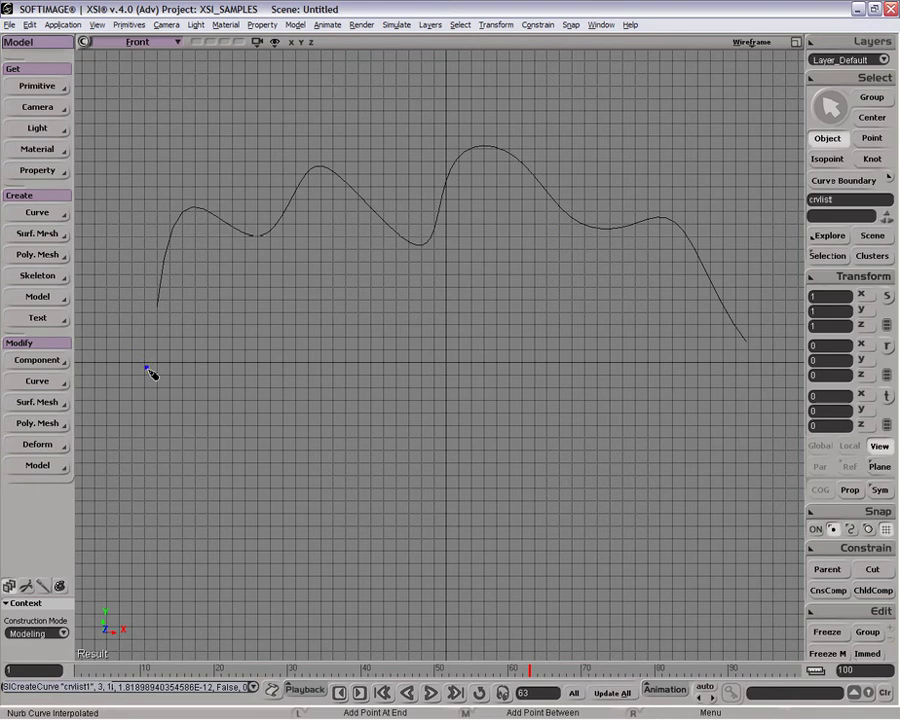
left_click(159, 410)
left_click(203, 448)
left_click(227, 435)
left_click(243, 368)
left_click(245, 356)
left_click(277, 282)
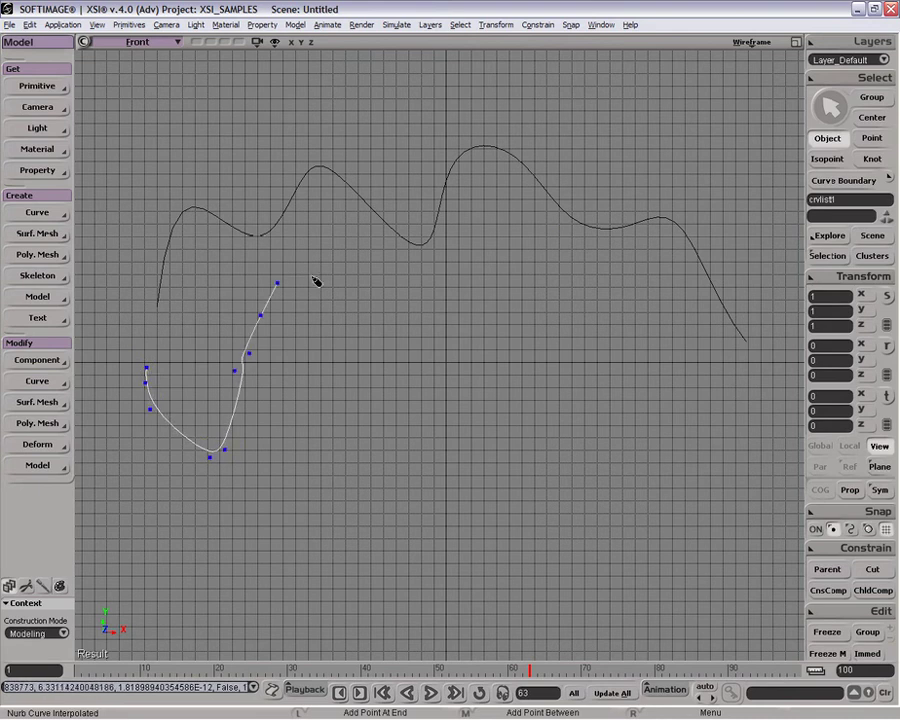
left_click(312, 274)
left_click(397, 285)
left_click(488, 320)
left_click(513, 291)
left_click(531, 271)
left_click(633, 337)
left_click(644, 361)
left_click(687, 386)
left_click(715, 361)
left_click(750, 389)
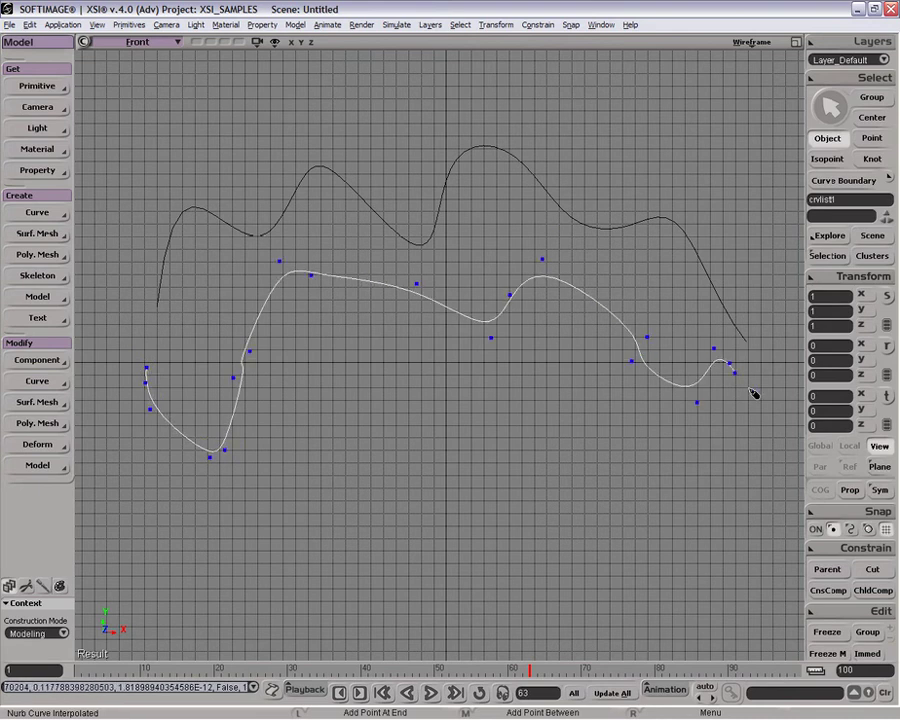
- Draw a 14-point linear curve zigzagging across the lower part of the Front view, beneath the two cubic curves
left_click(37, 212)
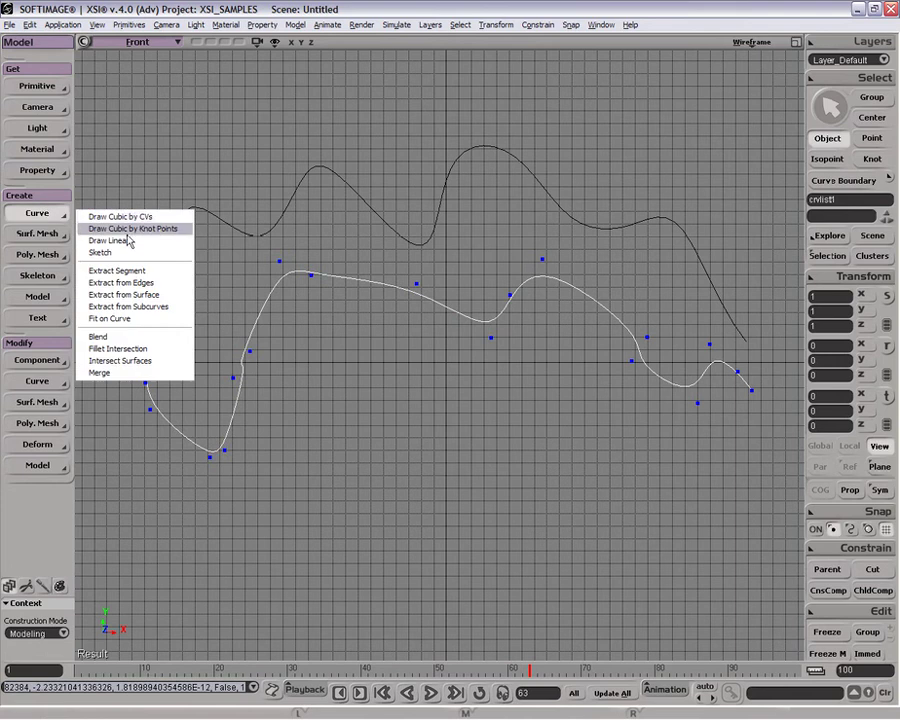
left_click(115, 238)
left_click(140, 511)
left_click(158, 571)
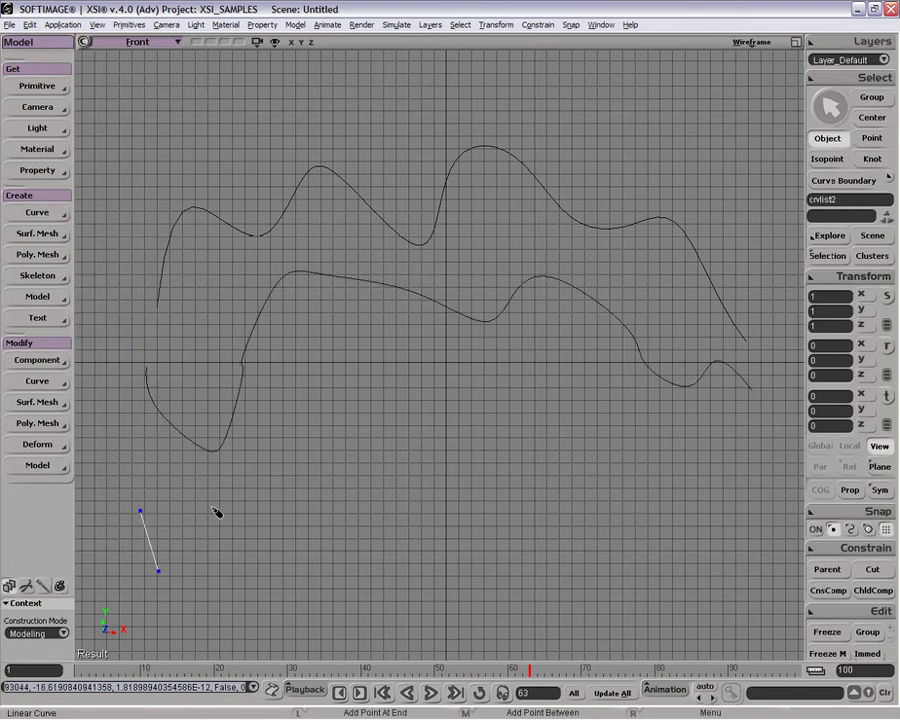
left_click(214, 510)
left_click(243, 575)
left_click(282, 485)
left_click(311, 567)
left_click(360, 481)
left_click(402, 568)
left_click(444, 522)
left_click(511, 561)
left_click(621, 530)
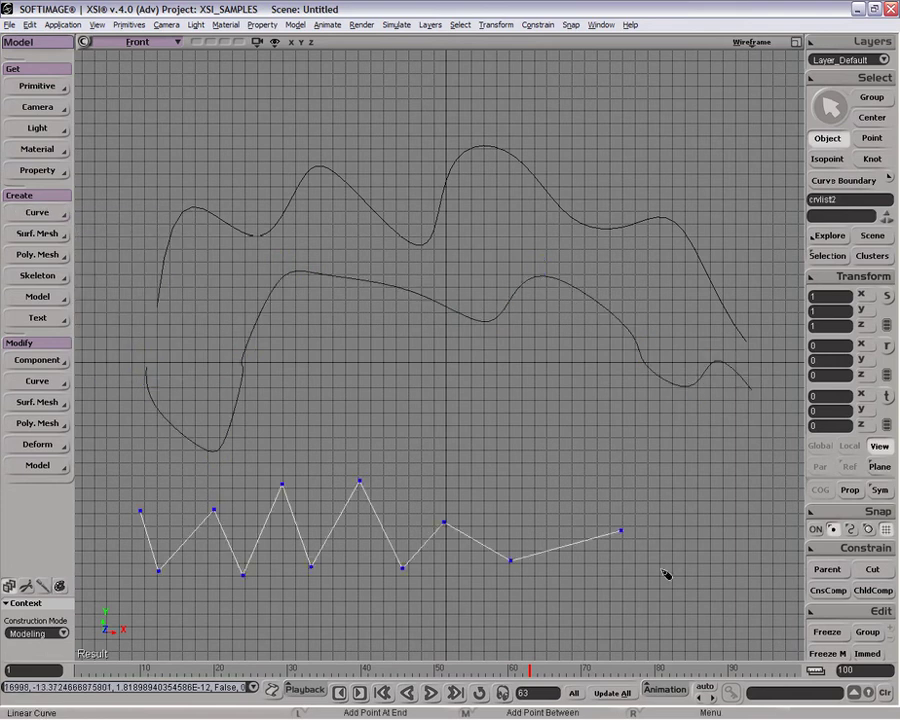
left_click(689, 528)
left_click(734, 498)
left_click(750, 486)
- Sketch a freehand curve of connected arcs across the Front view, above the other curves
left_click(41, 214)
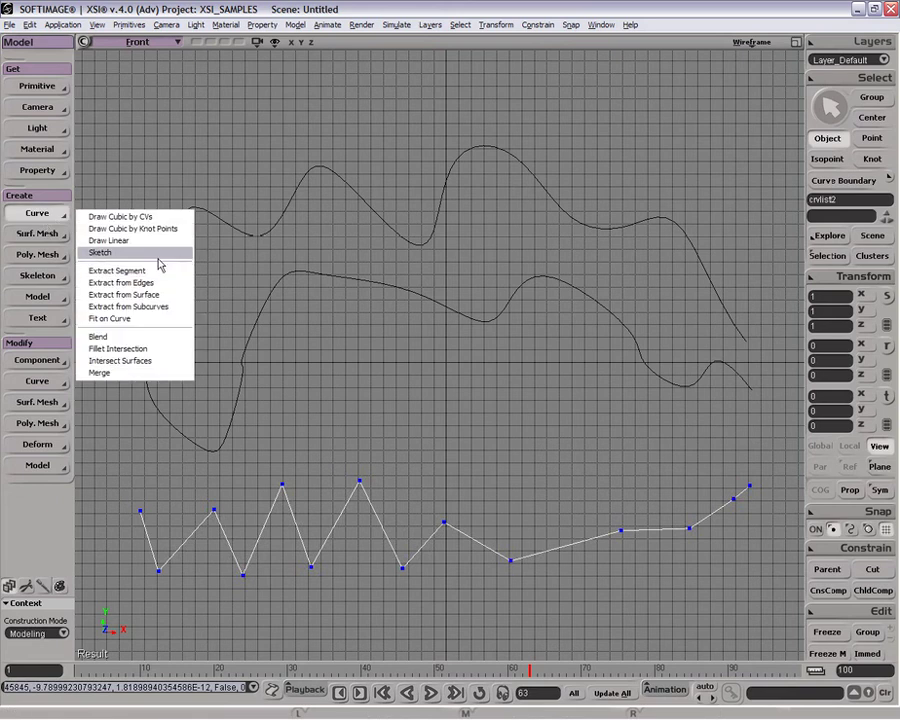
left_click(101, 252)
left_click_drag(139, 154, 320, 115)
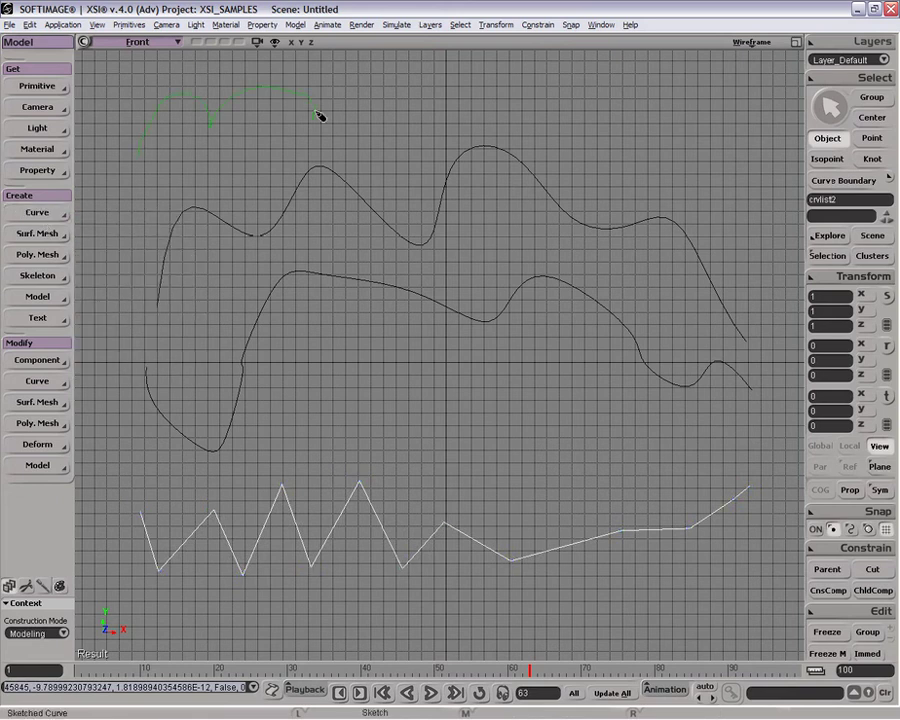
left_click_drag(527, 104, 795, 158)
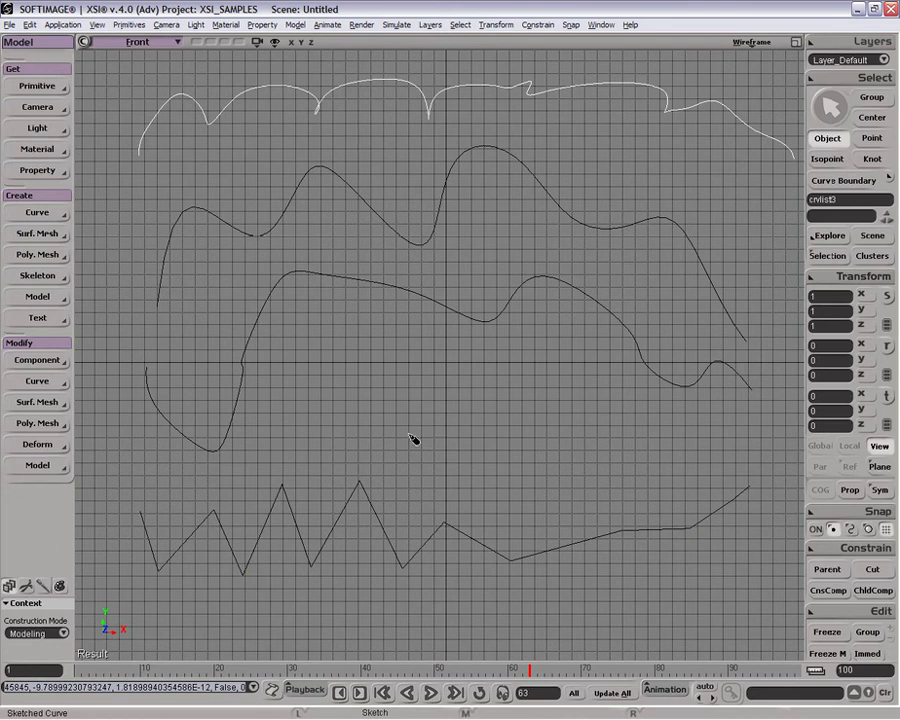
- Select all four curves in the Front view and delete them
key("space")
left_click_drag(261, 84, 460, 551)
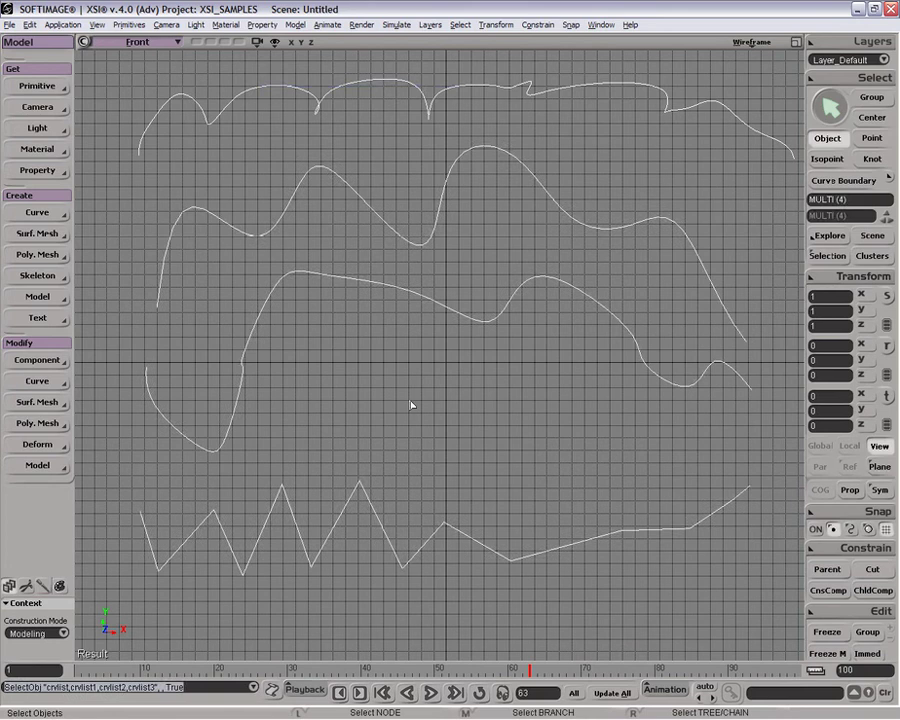
key("Delete")
- Draw a winding 13-point cubic curve by CVs across the middle and upper part of the Front view
left_click(37, 212)
left_click(110, 215)
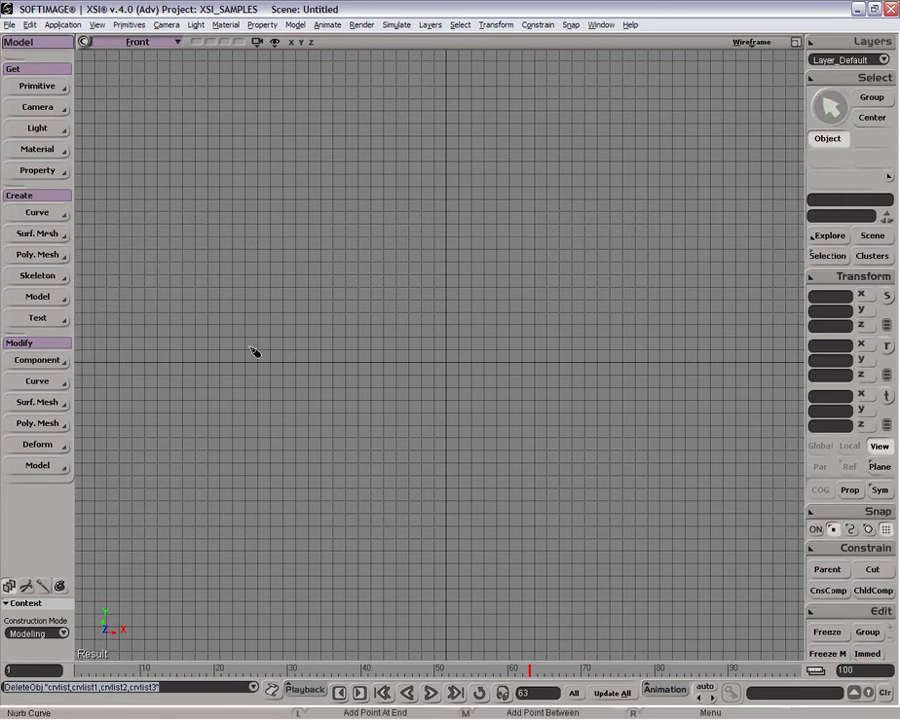
left_click(243, 344)
left_click(286, 217)
left_click(391, 197)
left_click(446, 220)
left_click(375, 369)
left_click(404, 398)
left_click(468, 269)
left_click(556, 224)
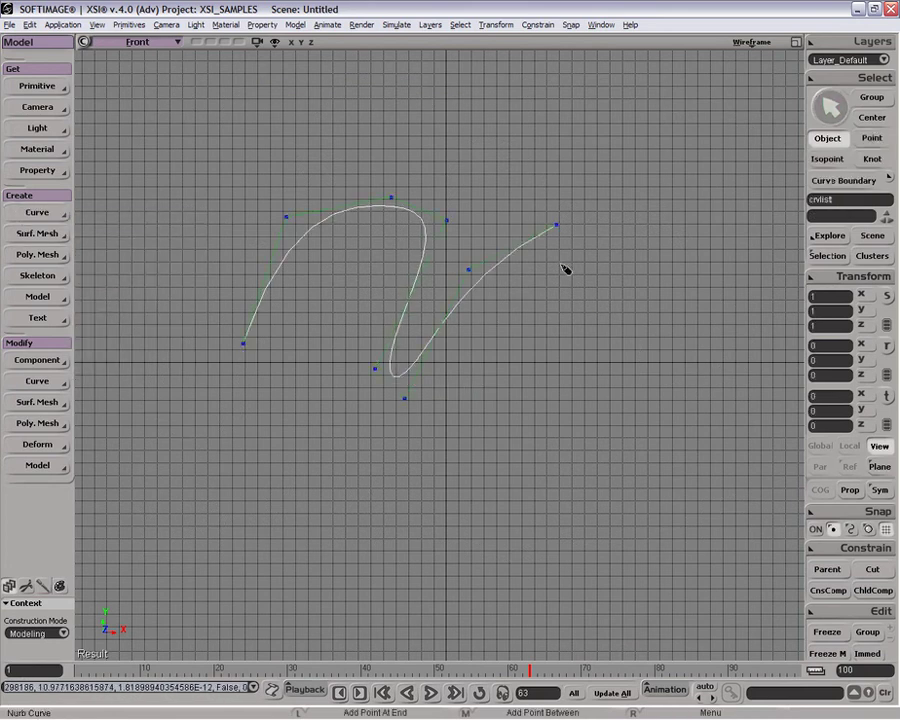
left_click(589, 306)
left_click(588, 217)
left_click(582, 191)
left_click(638, 188)
left_click(663, 213)
- Switch point placement to Add At Start and extend the curve's beginning with nine points winding below it
right_click(668, 218)
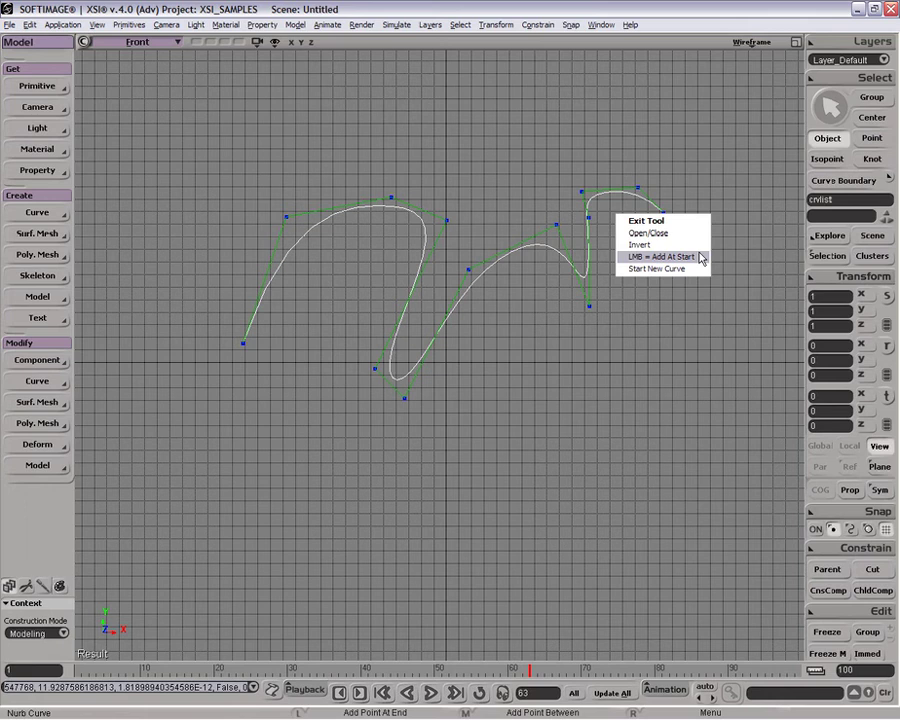
left_click(700, 257)
left_click(248, 399)
left_click(287, 440)
left_click(299, 420)
left_click(306, 372)
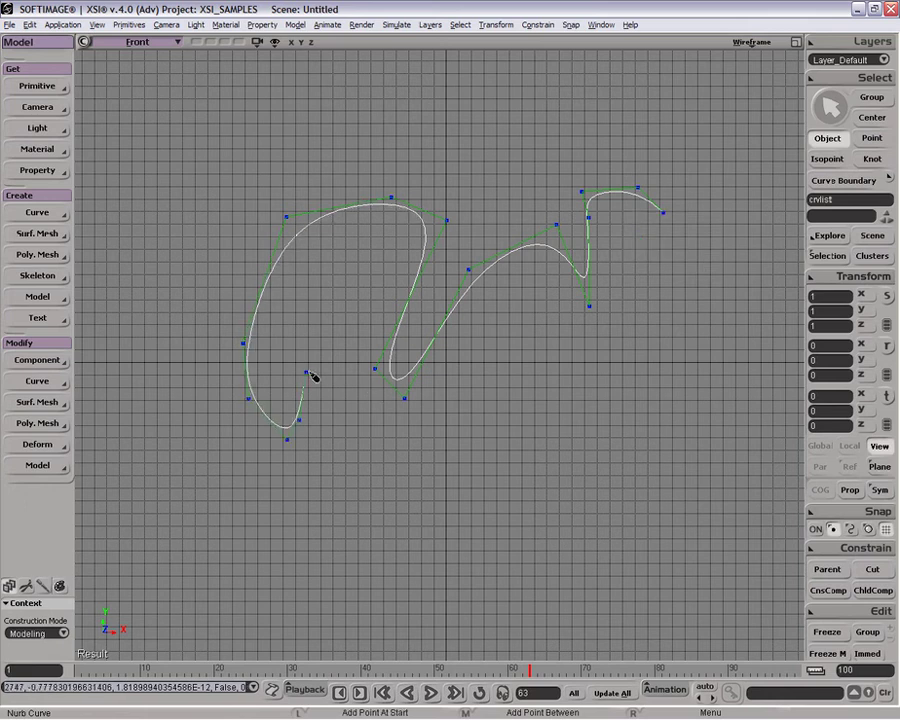
left_click(321, 384)
left_click(318, 433)
left_click(337, 476)
left_click(372, 442)
left_click(396, 435)
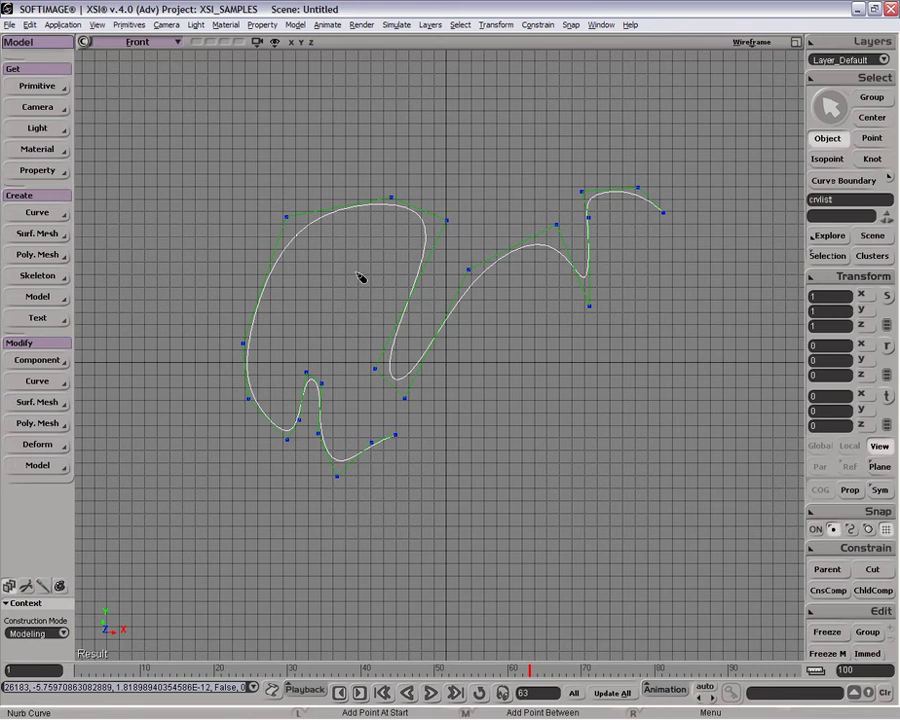
- Insert six extra points between existing ones along the curve, pulling each segment into a new shape
middle_click_drag(338, 212, 335, 171)
middle_click_drag(414, 276, 391, 275)
middle_click_drag(502, 262, 531, 316)
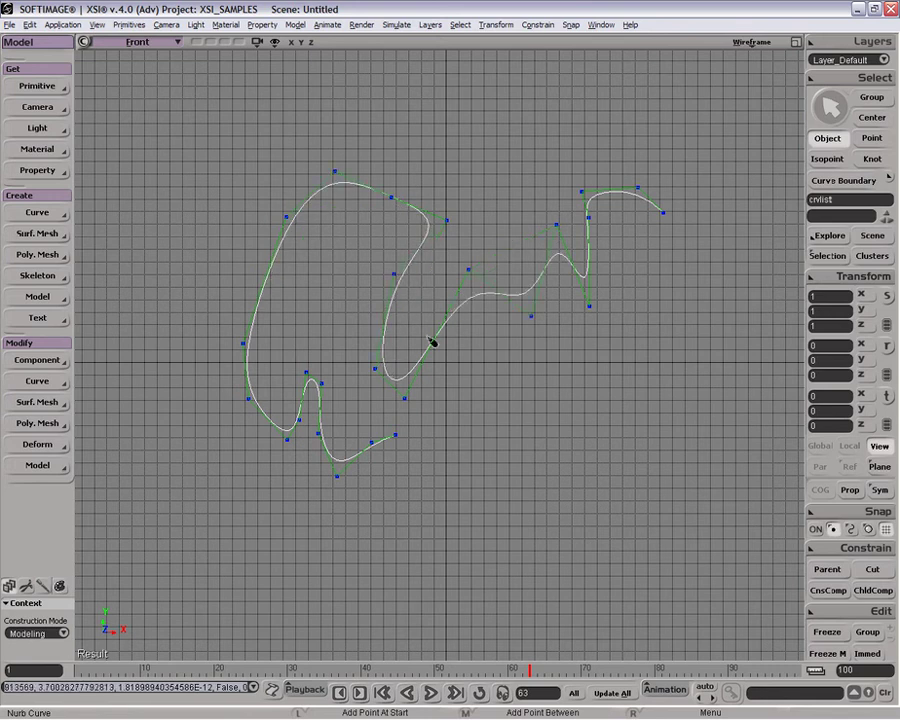
middle_click_drag(428, 344, 488, 378)
middle_click_drag(602, 233, 600, 256)
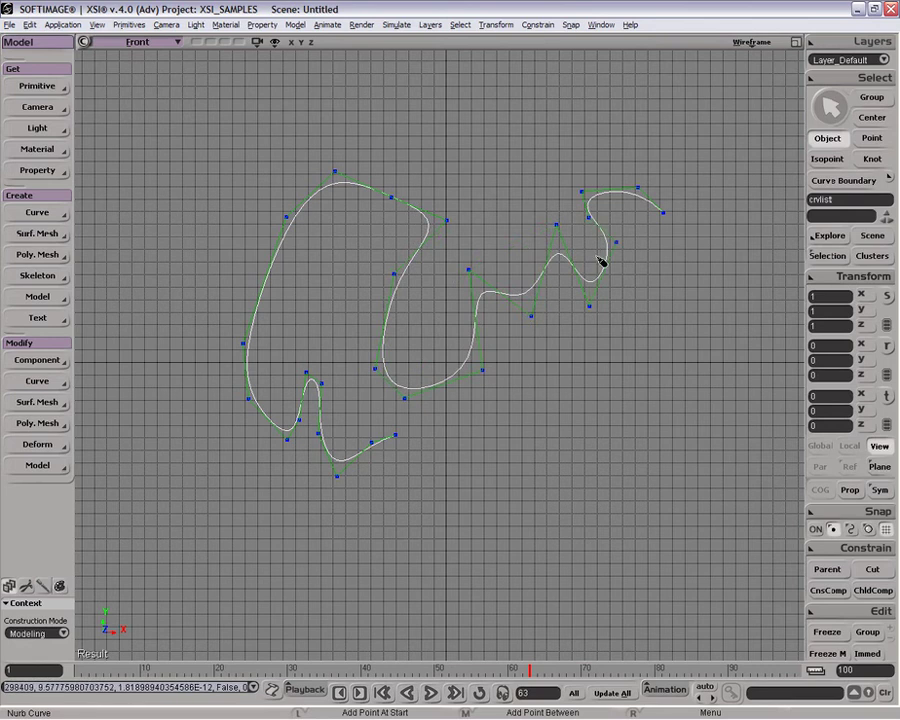
middle_click_drag(220, 258, 214, 278)
- Start a new curve beside the first curve's lower end and draw it with 14 points looping down and back up
right_click(282, 295)
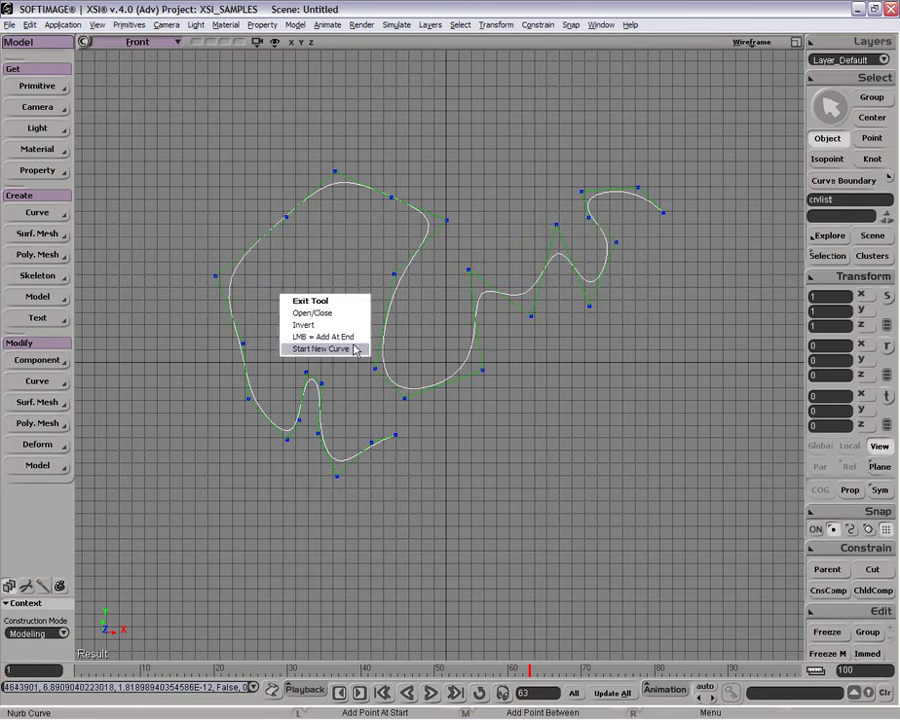
left_click(358, 350)
left_click(402, 432)
left_click(428, 430)
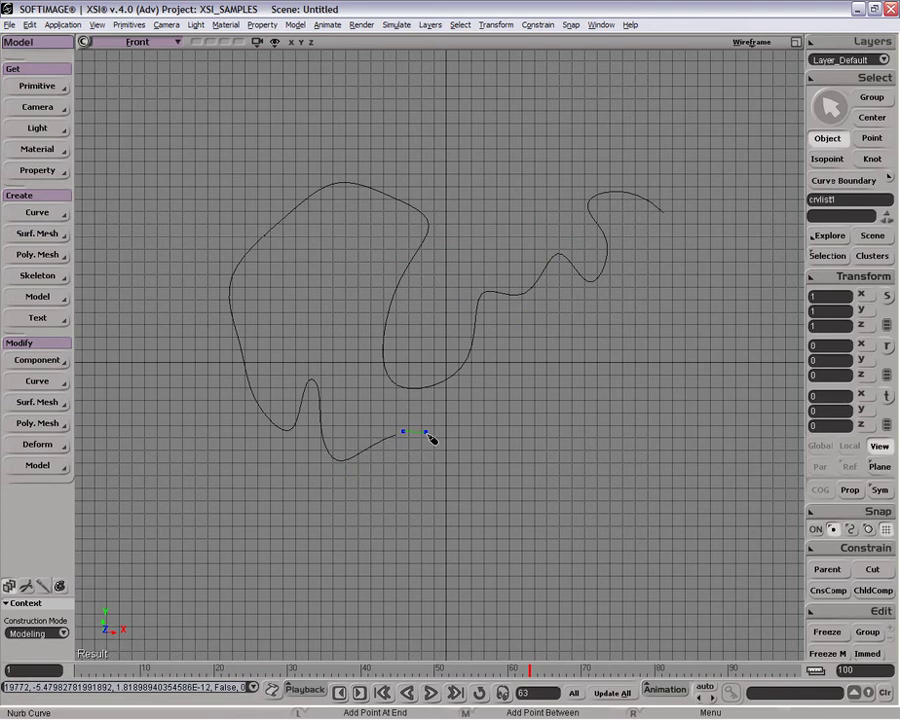
left_click(457, 420)
left_click(485, 424)
left_click(480, 445)
left_click(459, 478)
left_click(418, 502)
left_click(419, 531)
left_click(455, 553)
left_click(567, 529)
left_click(595, 467)
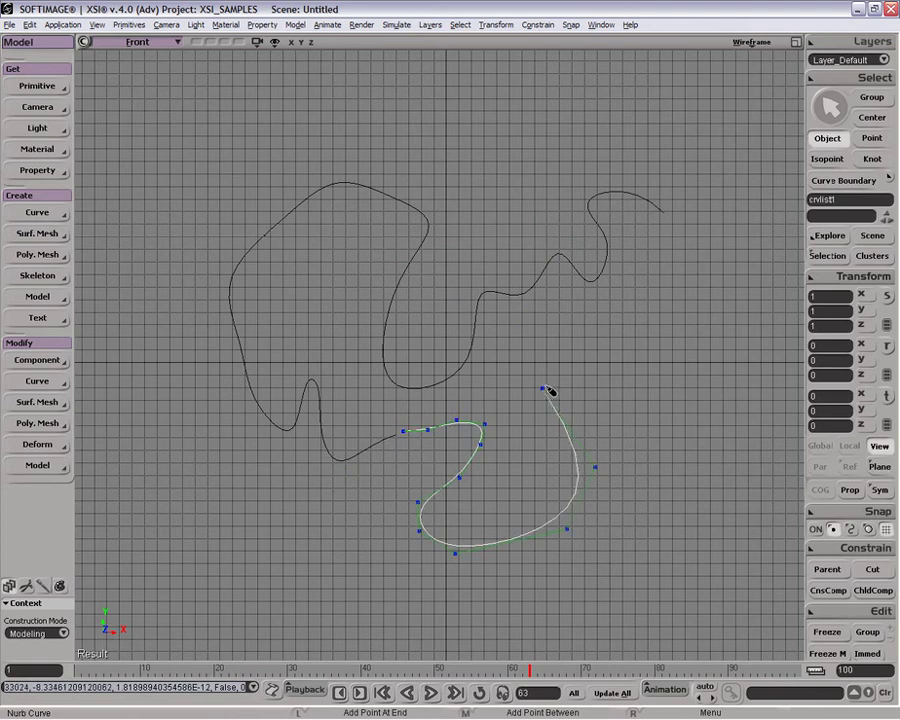
right_click(571, 375)
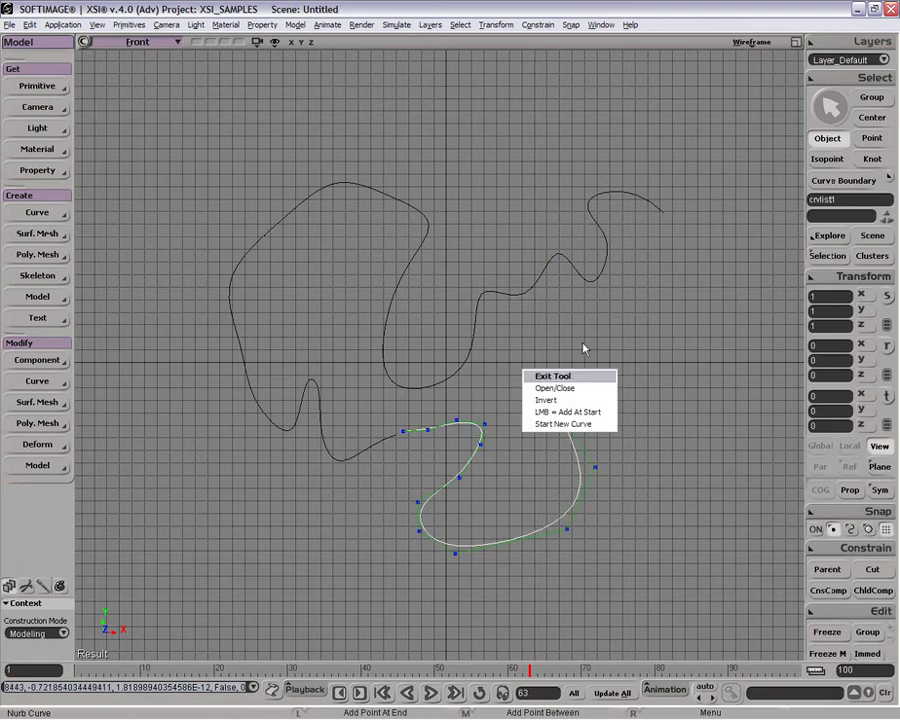
left_click(598, 405)
right_click(677, 383)
left_click(668, 316)
key("space")
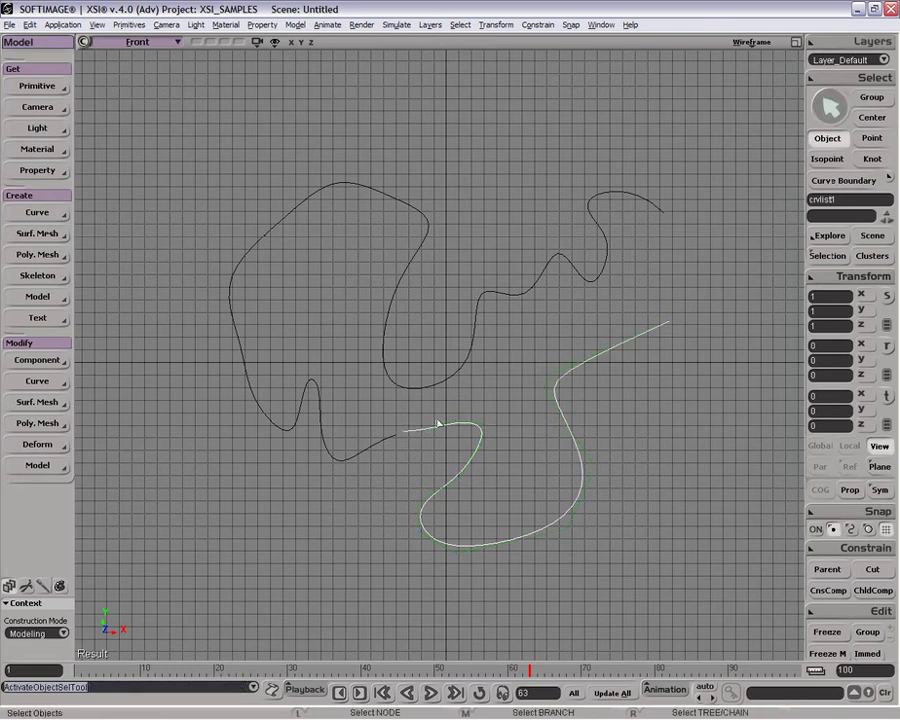
- Move the second curve's starting point so it meets the lower end of the first curve
left_click(435, 497)
key("m")
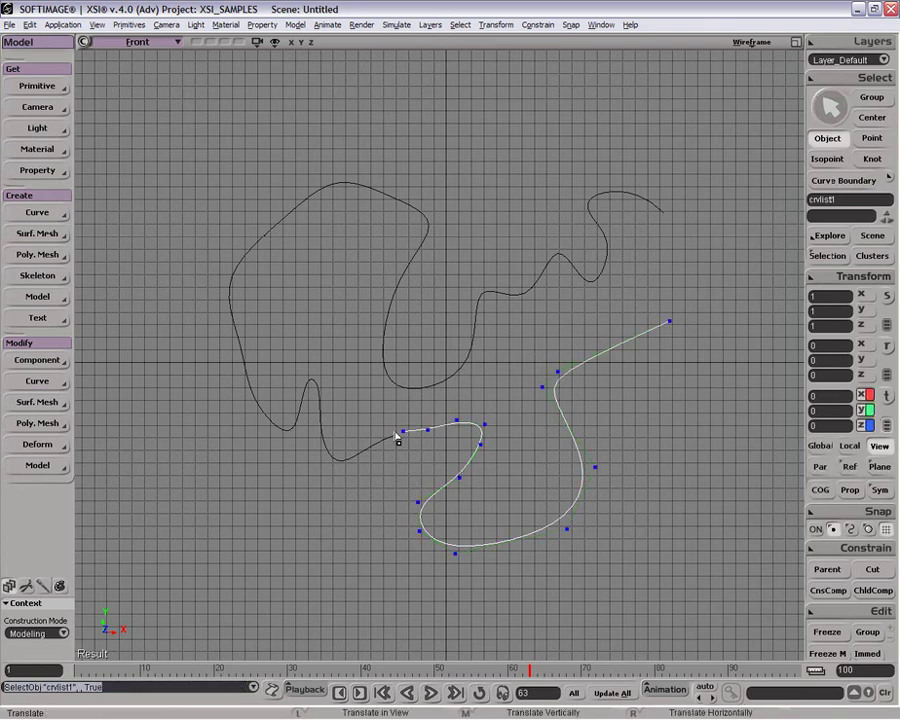
left_click_drag(403, 433, 401, 435)
- Select both curves in the Front view and delete them
key("space")
left_click_drag(276, 240, 507, 561)
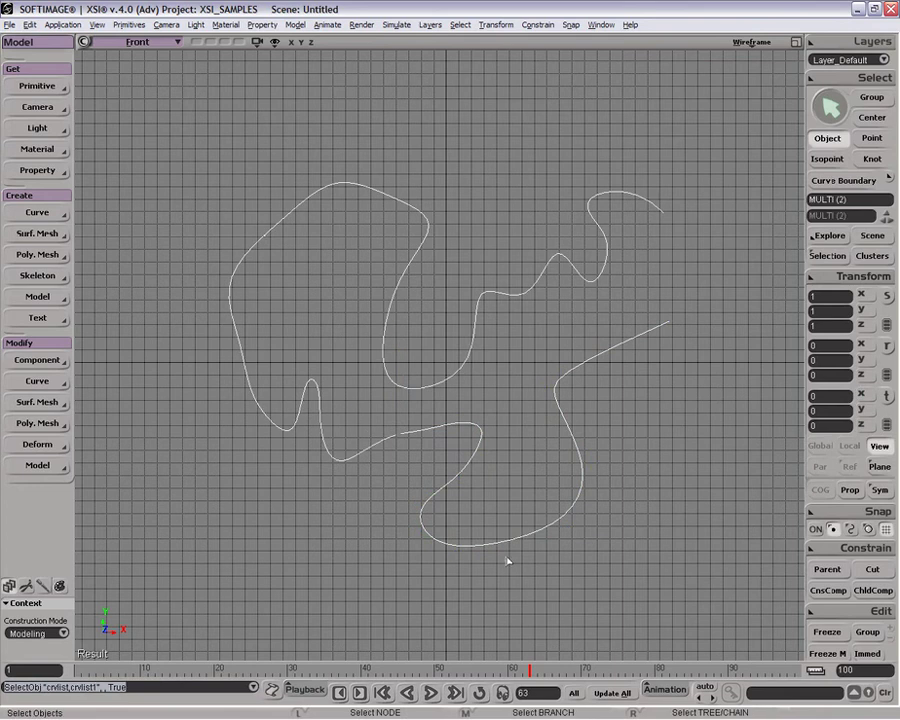
key("Delete")
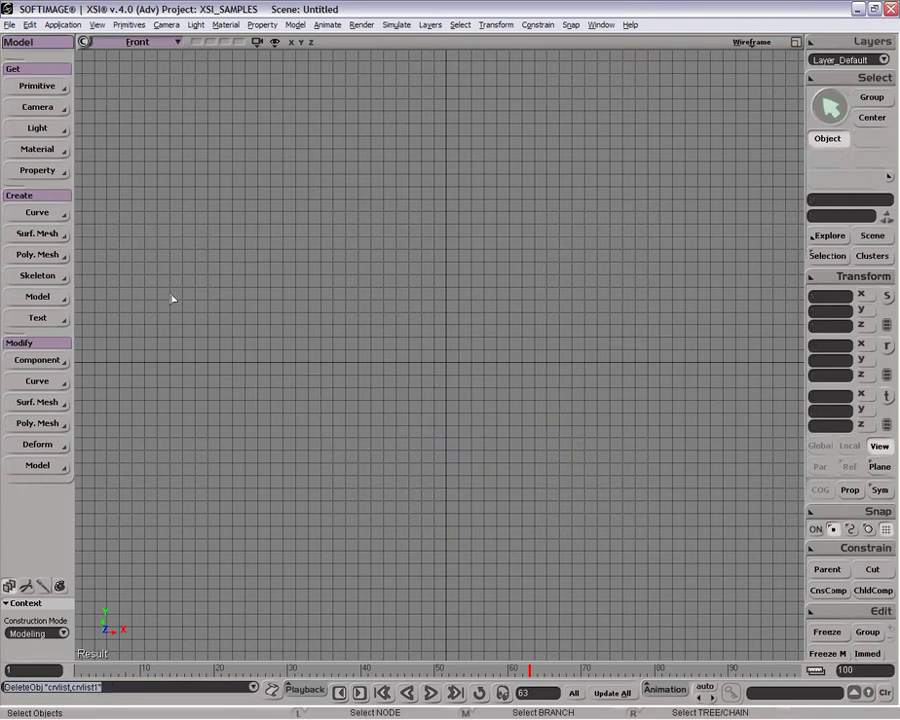
left_click(36, 214)
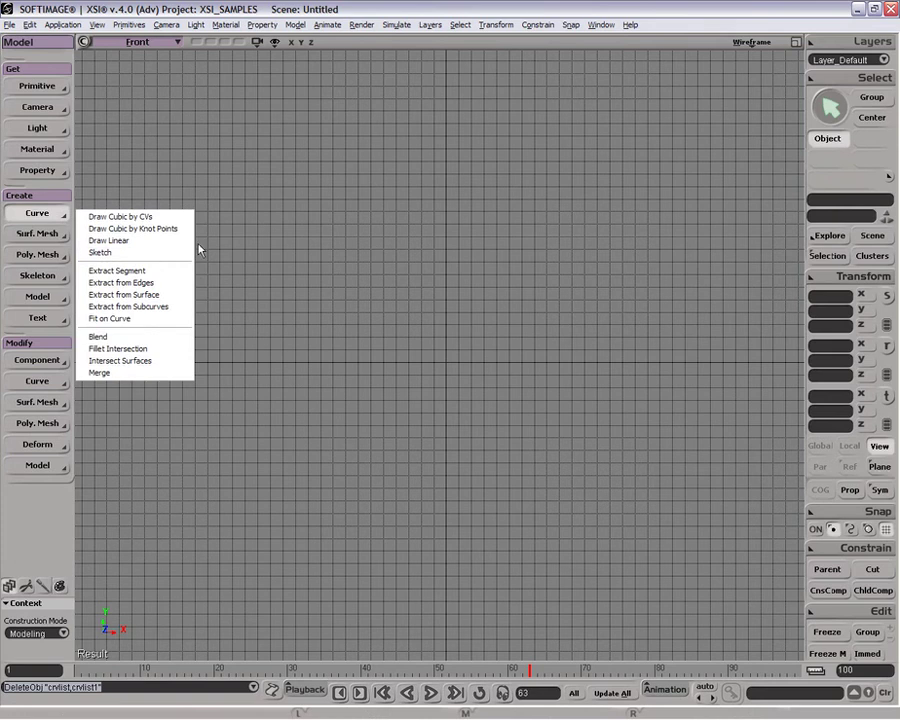
left_click(316, 272)
- Create a polygon mesh cone primitive with its default base radius of 1 and height of 4
left_click(37, 86)
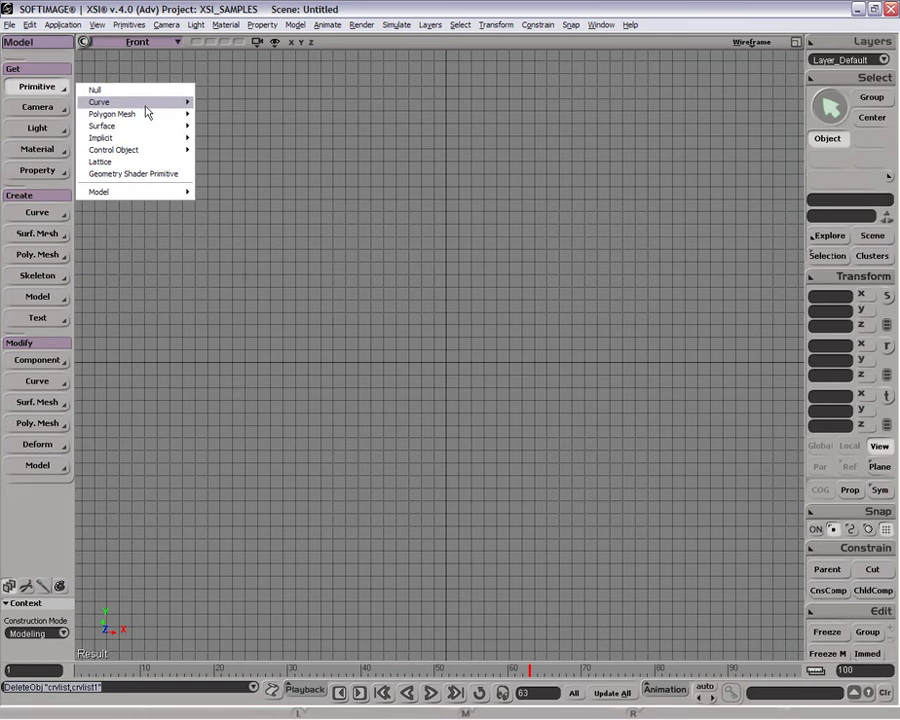
mouse_move(143, 119)
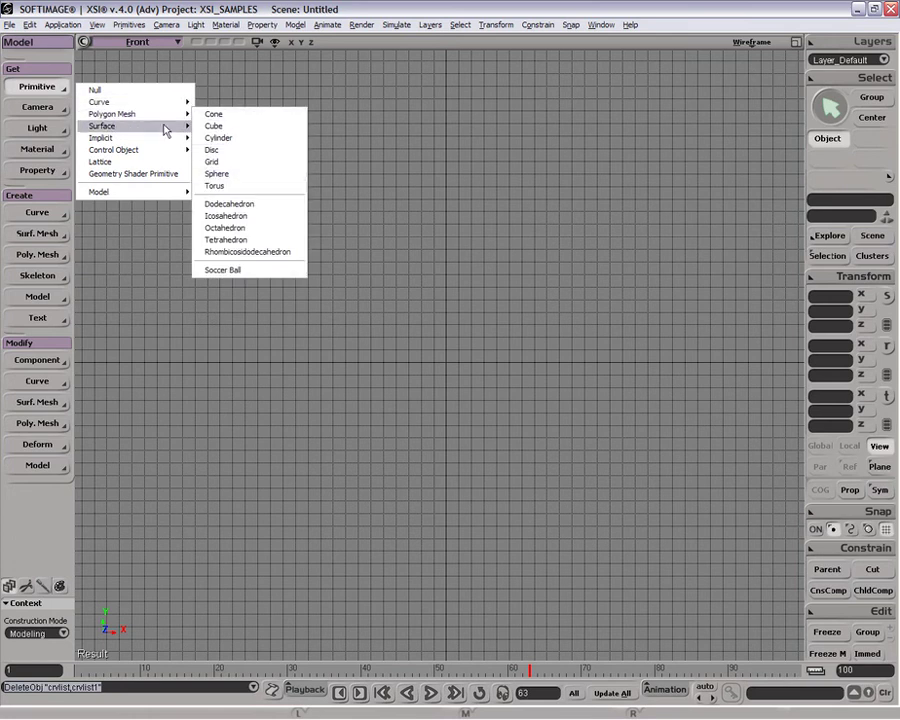
mouse_move(172, 115)
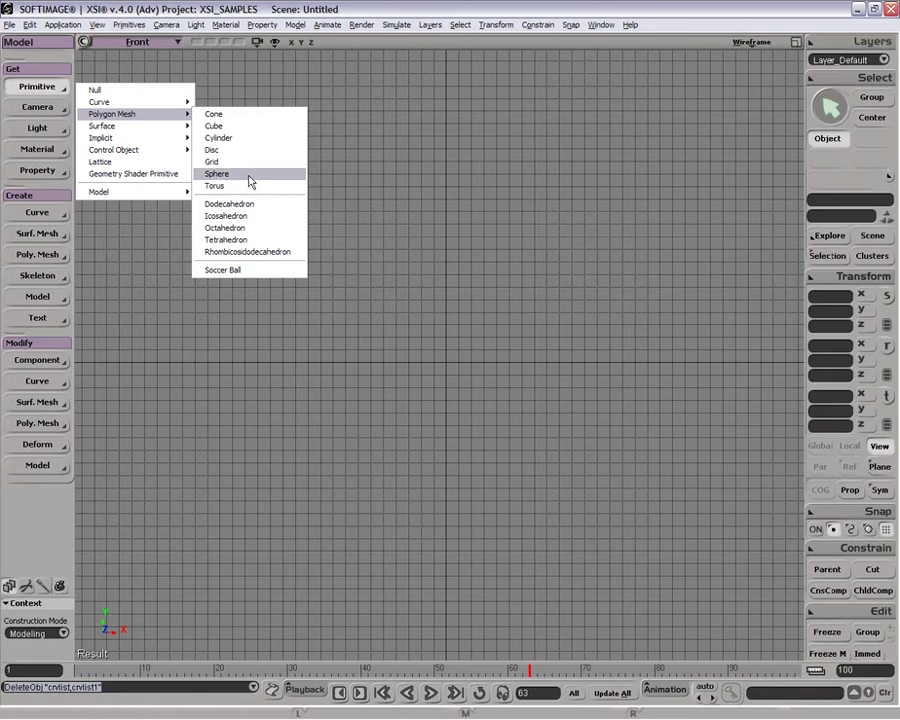
left_click(254, 124)
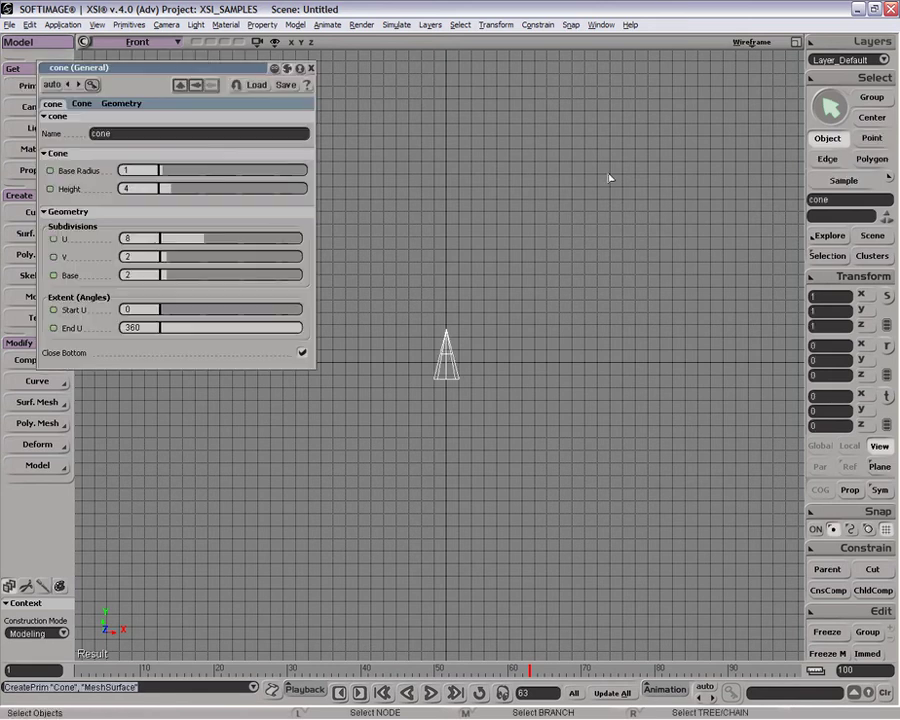
- Restore the four-view layout, inspect the cone up close in the Camera view and delete it
left_click(796, 42)
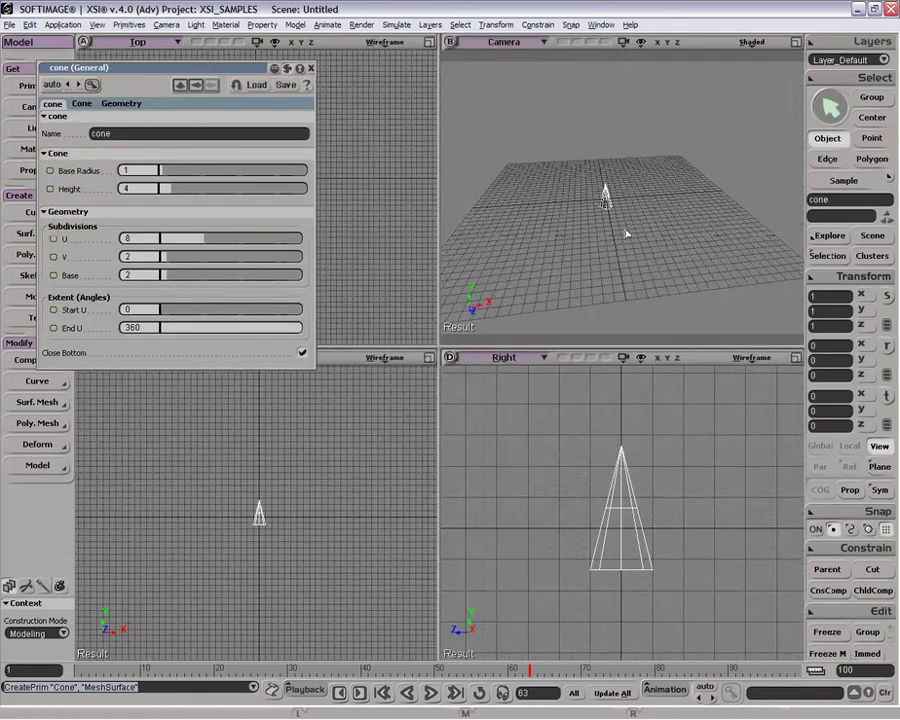
key("p")
left_click_drag(622, 185, 618, 306)
key("o")
mouse_move(601, 243)
left_mouse_down()
mouse_move(567, 199)
mouse_move(703, 191)
mouse_move(645, 187)
mouse_move(643, 245)
mouse_move(665, 143)
left_mouse_up()
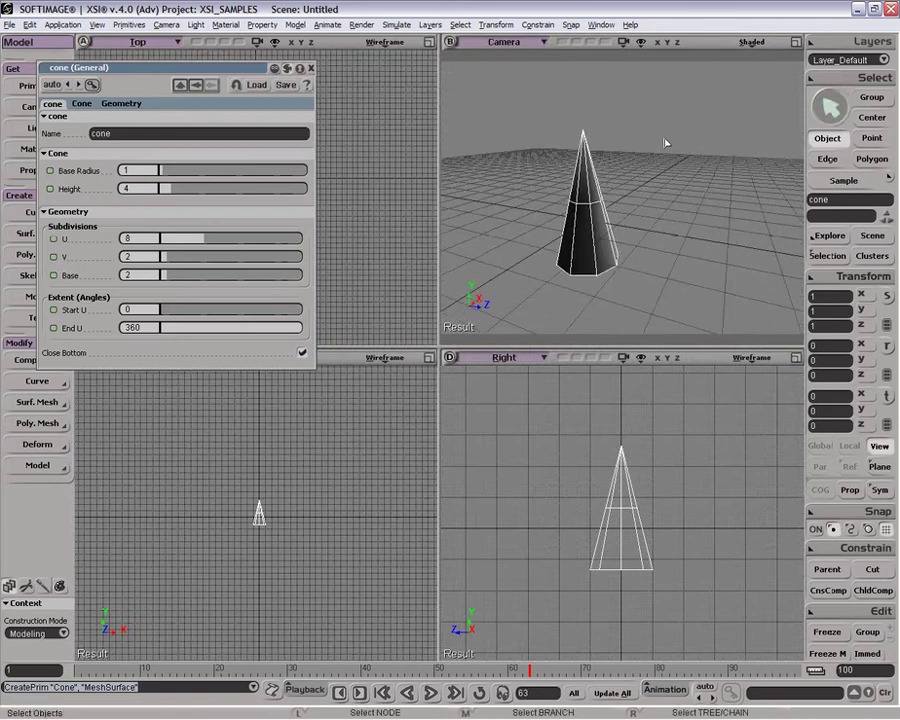
key("Delete")
- Add the predefined man character model to the scene
left_click(24, 85)
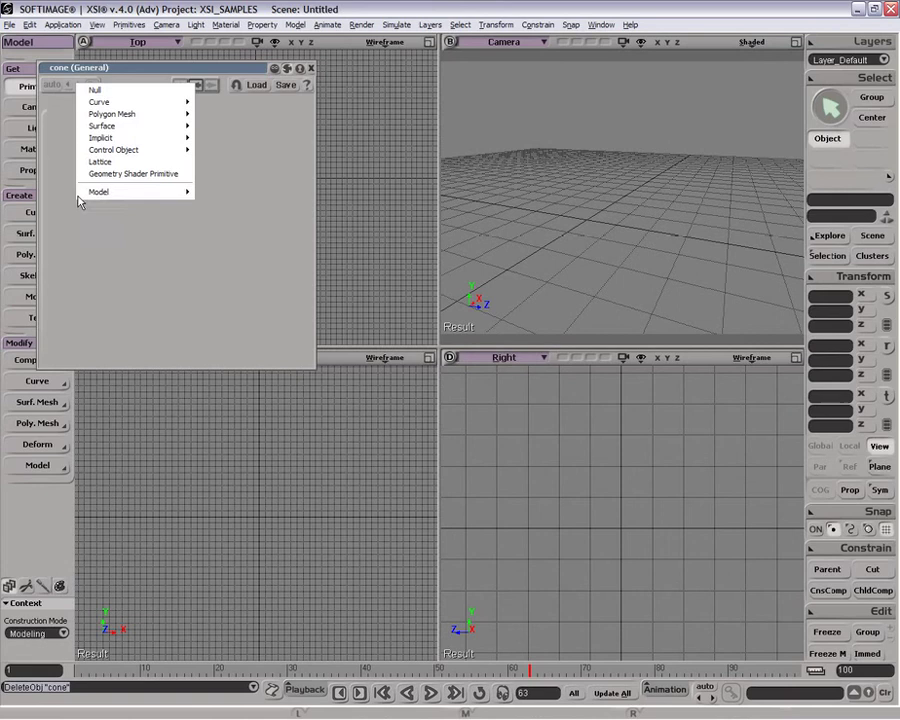
mouse_move(97, 191)
left_click(243, 421)
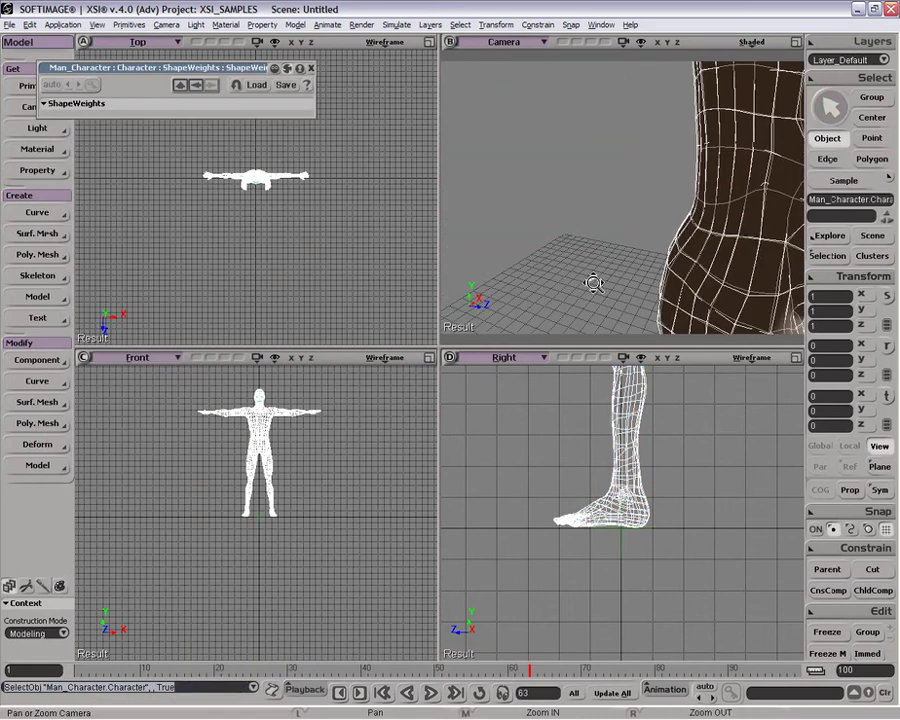
- Show the side of the man's head close up in the enlarged Camera view and lower its mesh subdivision level to the minimum
left_click_drag(593, 283, 606, 246)
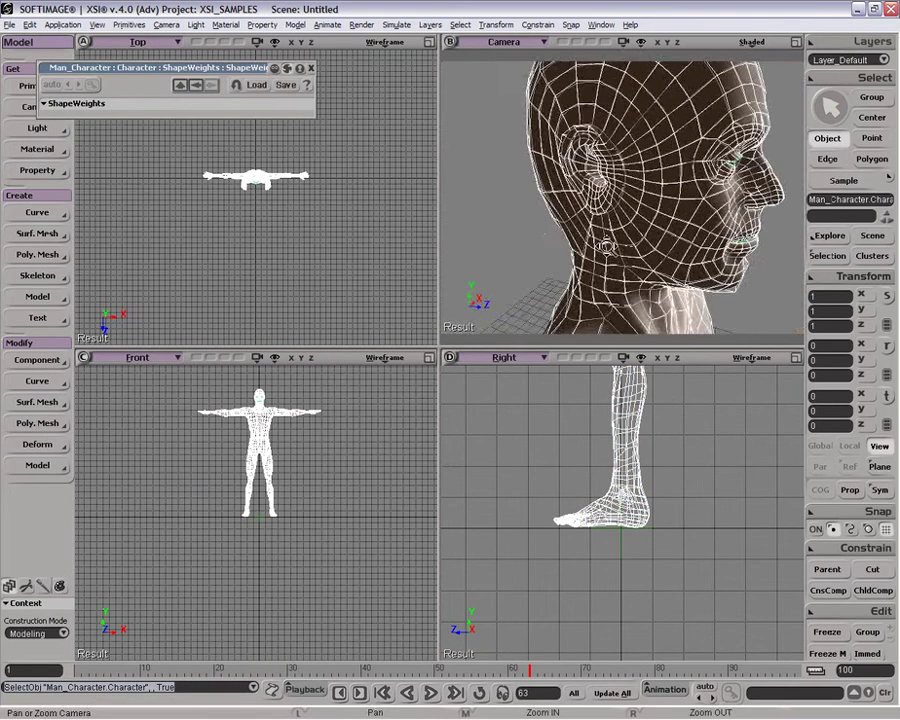
left_click_drag(605, 197, 606, 211)
key("p")
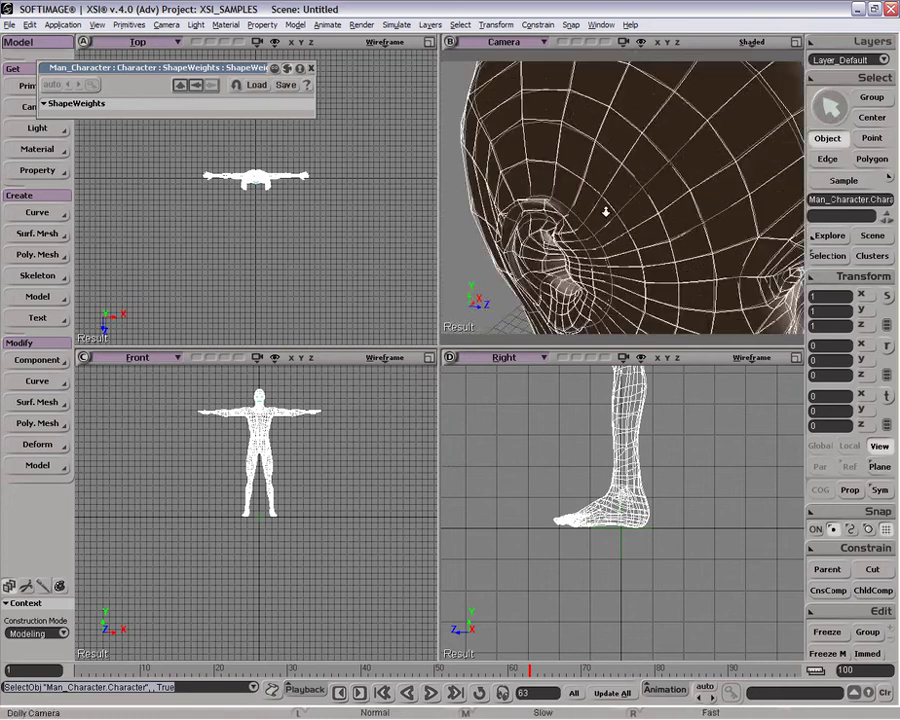
left_click(796, 42)
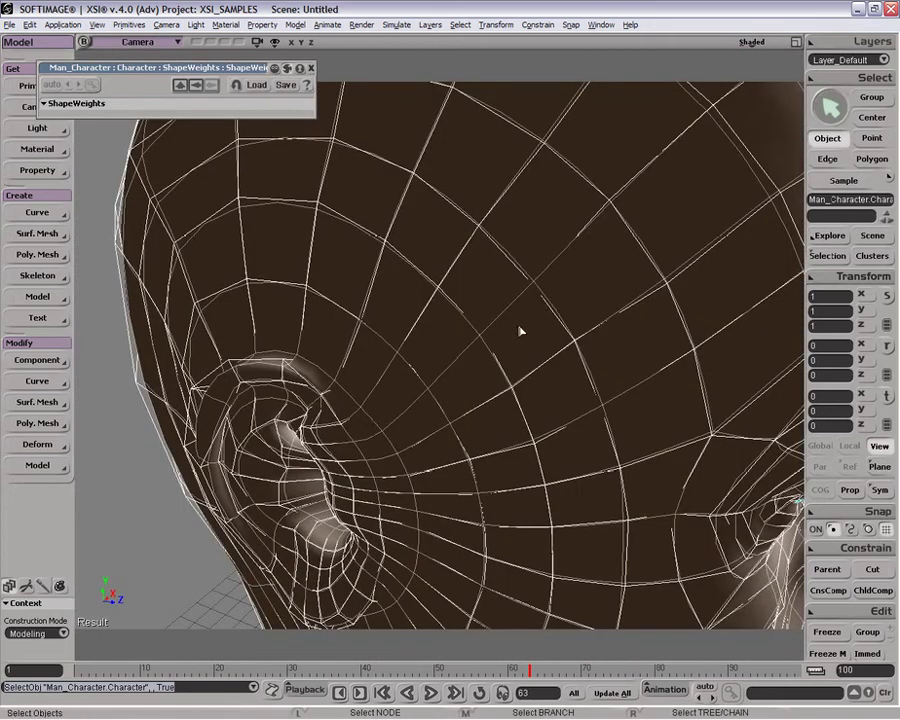
key("minus")
key("space")
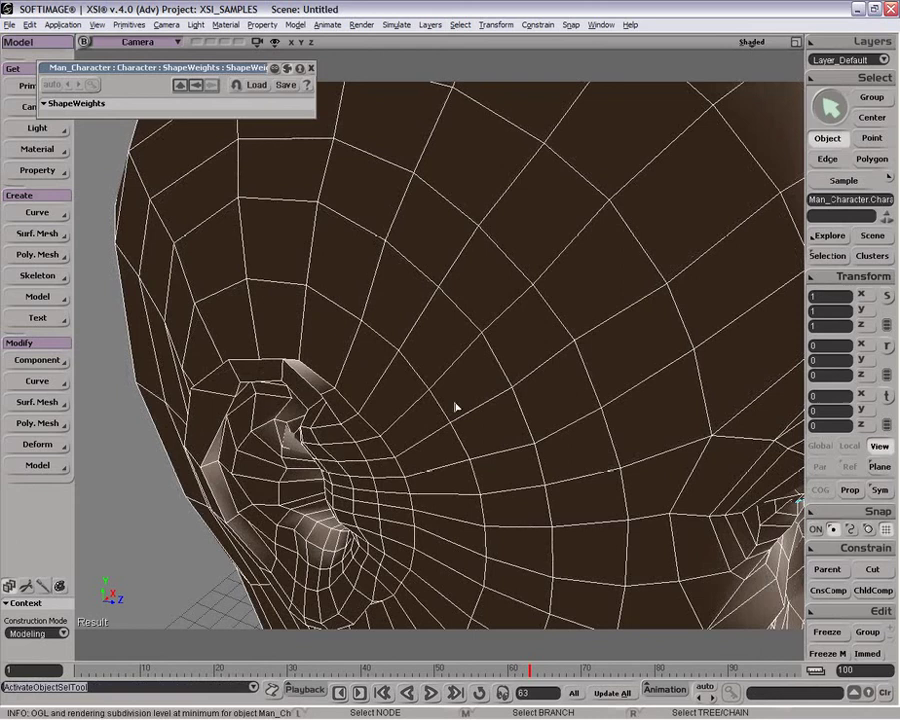
- Select the closed edge loop around the ear on the side of the man's head
key("e")
left_click(487, 352)
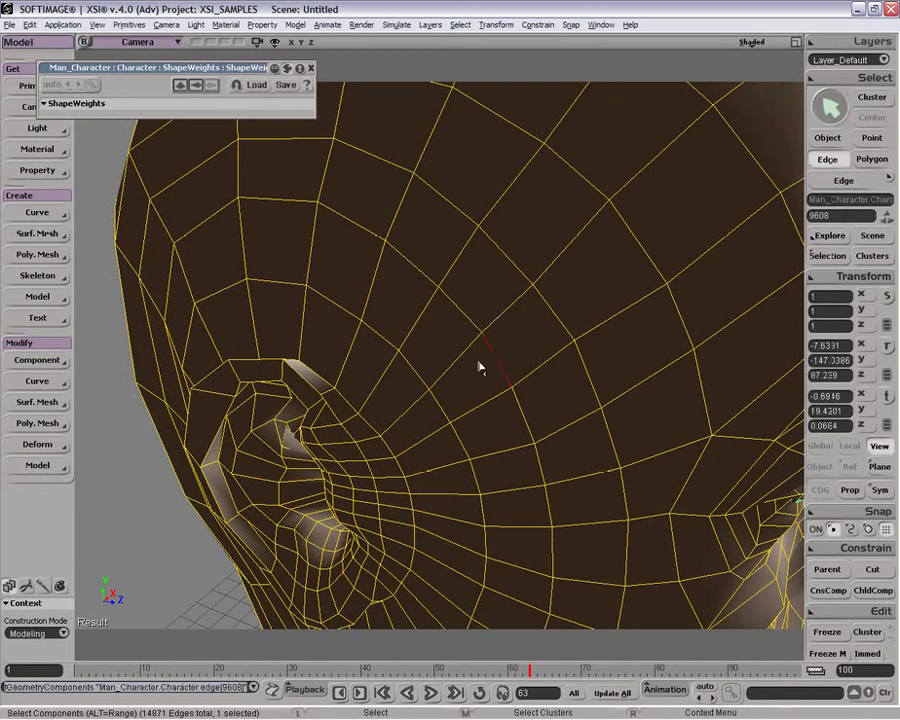
middle_click(459, 310, "alt")
key("p")
left_click_drag(504, 432, 474, 407)
key("o")
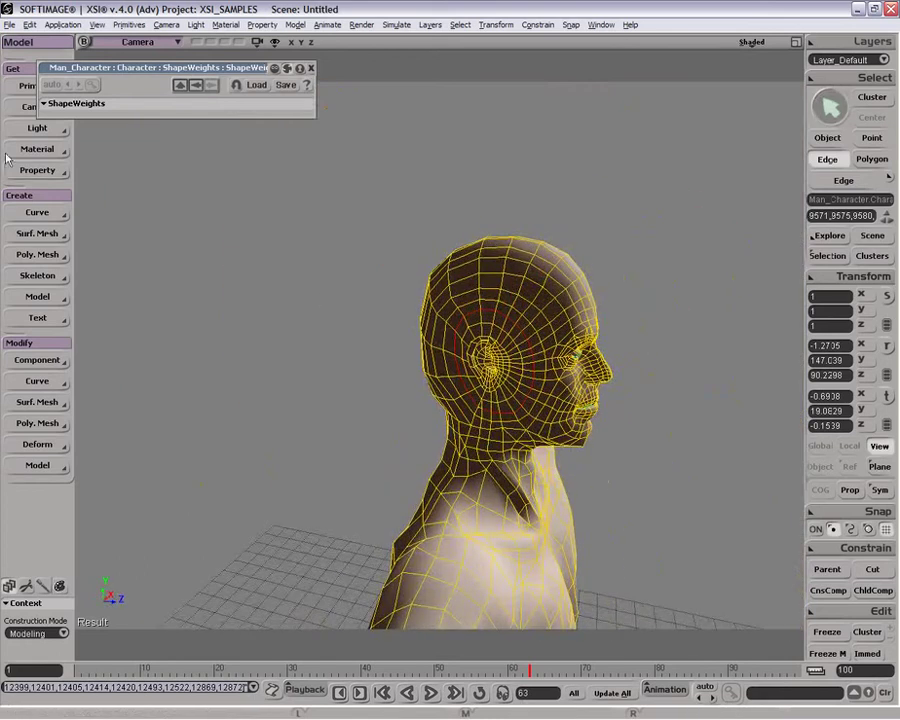
- Extract a curve from the selected edge loop with the mesh subdivision level at 0
left_click(46, 214)
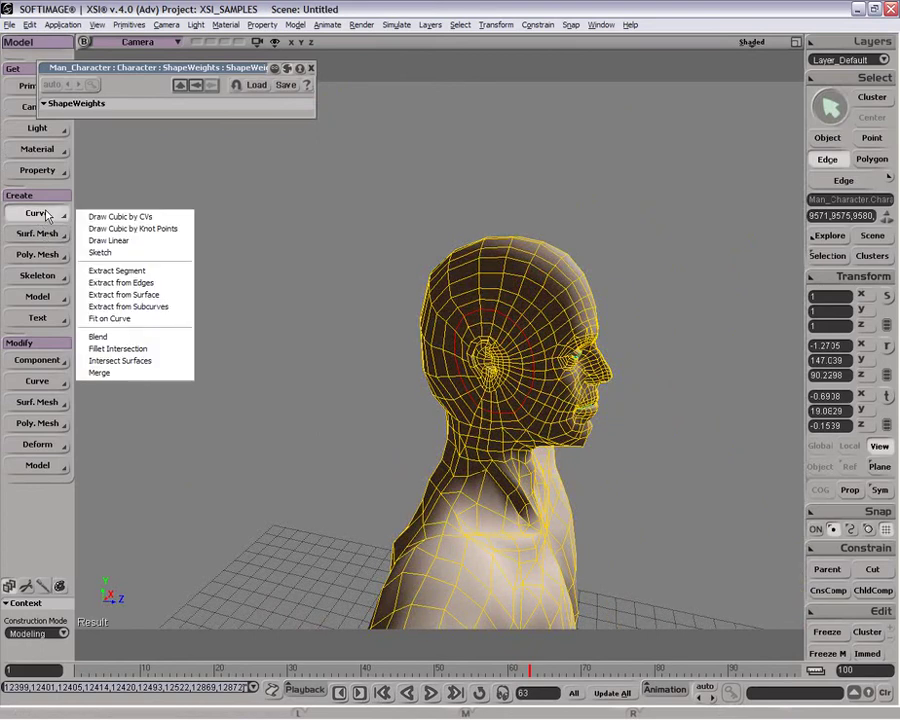
left_click(174, 285)
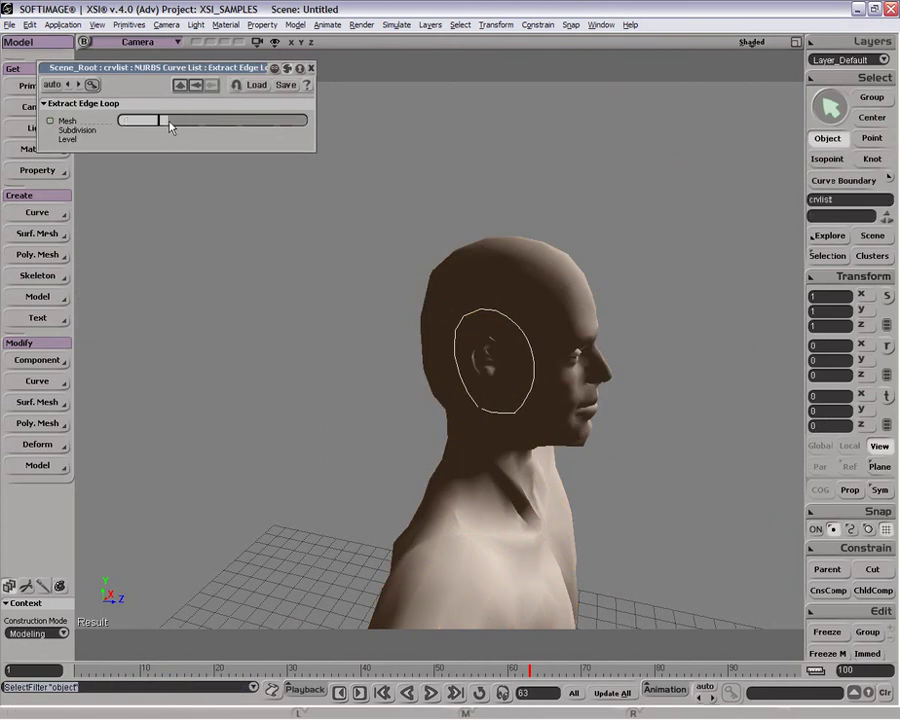
left_click_drag(168, 126, 122, 127)
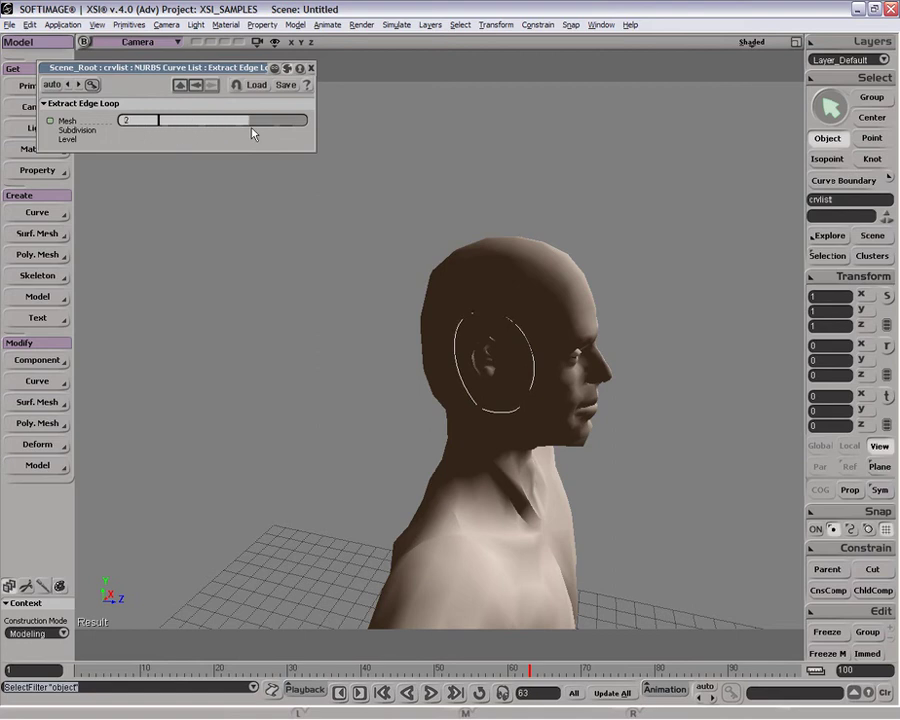
left_click(311, 66)
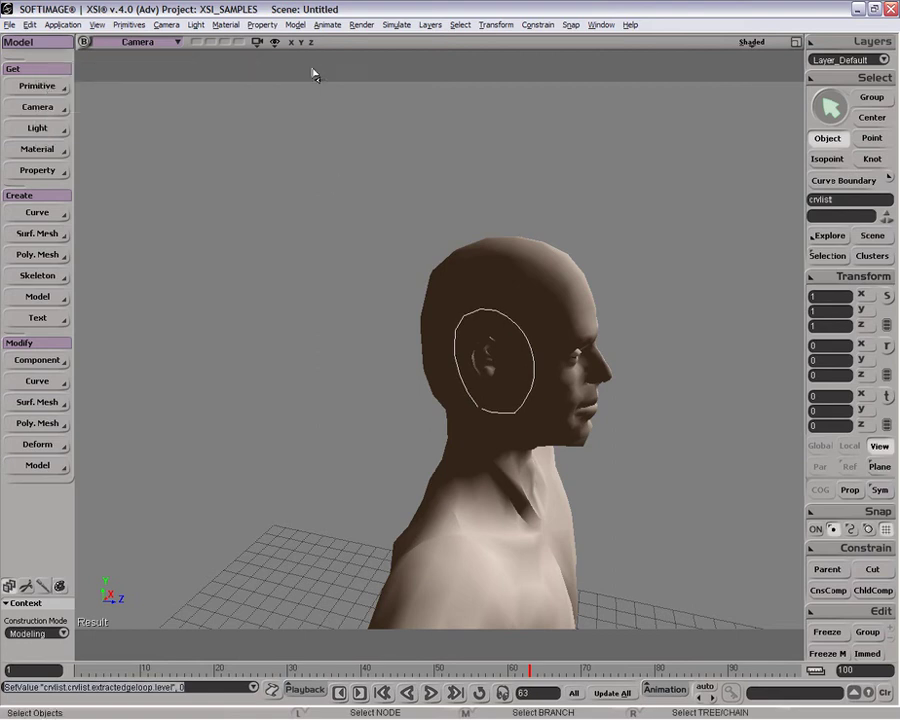
- Delete the extracted curve and the whole Man_Character model from the scene
key("Delete")
key("space")
left_click(573, 320)
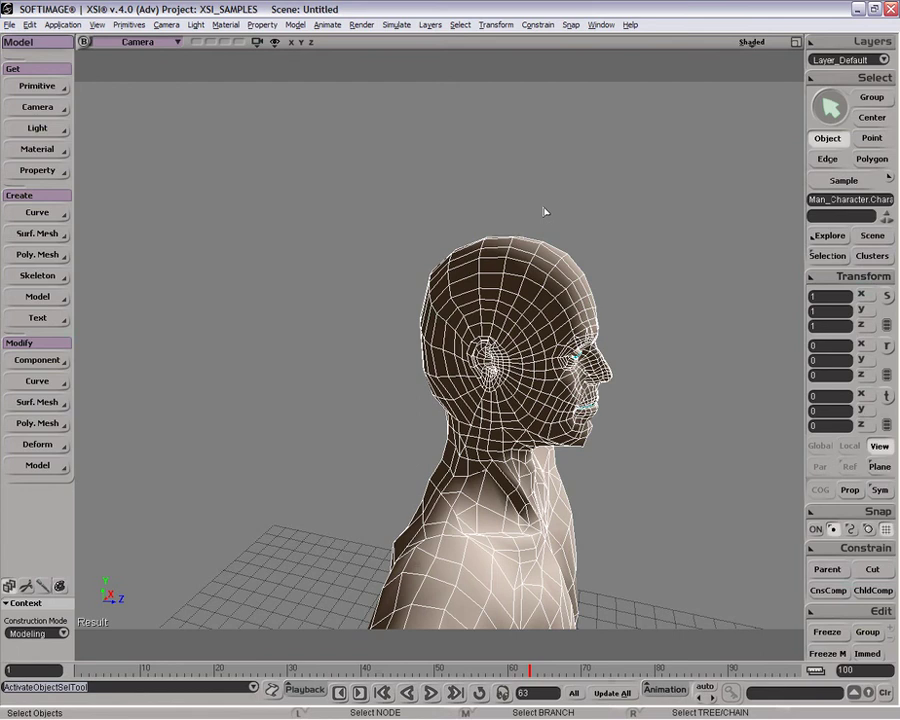
key("8")
middle_click(515, 430)
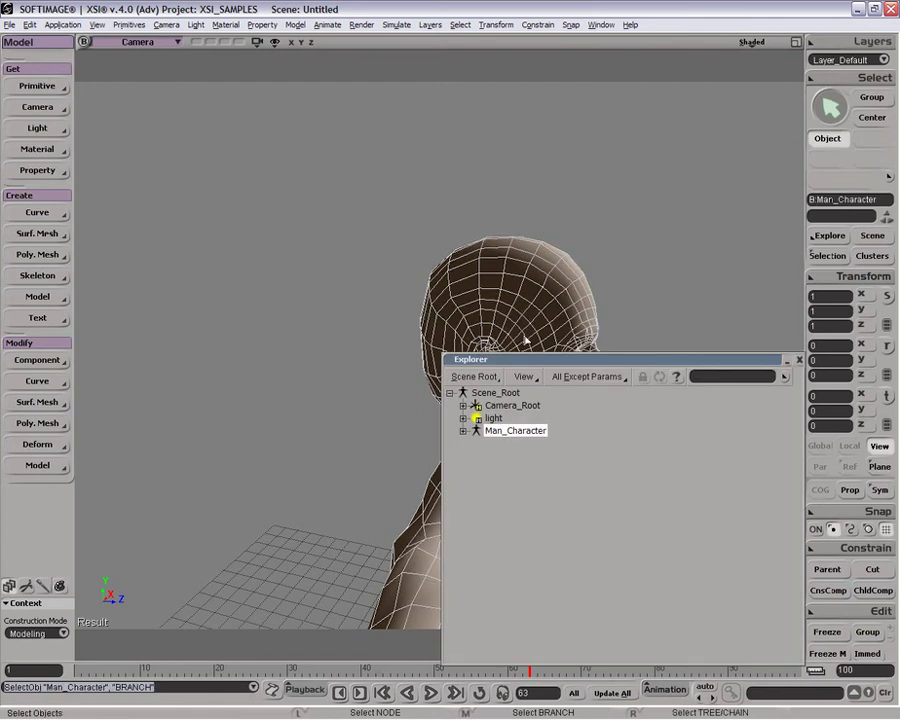
key("Delete")
left_click(799, 359)
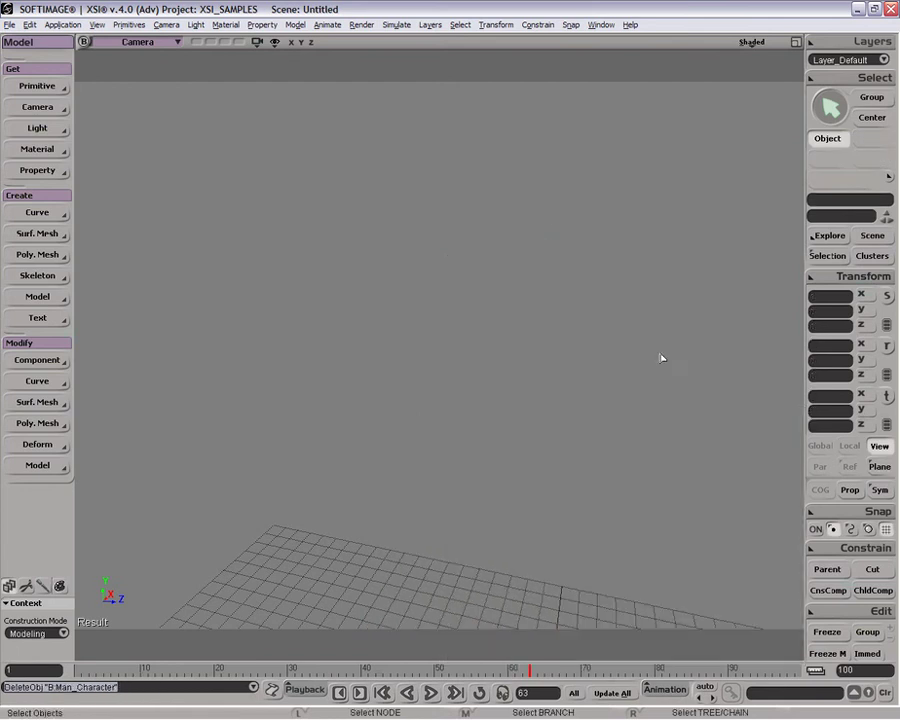
- Create a NURBS surface sphere primitive with its default radius of 4 and 8 subdivisions in U and V
left_click(40, 86)
mouse_move(176, 118)
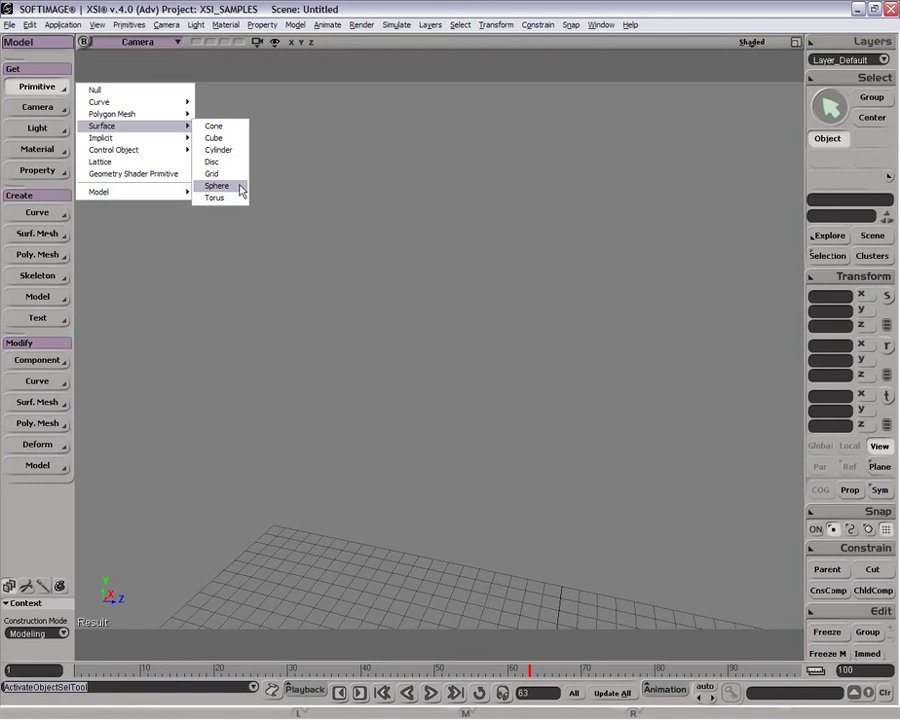
left_click(240, 187)
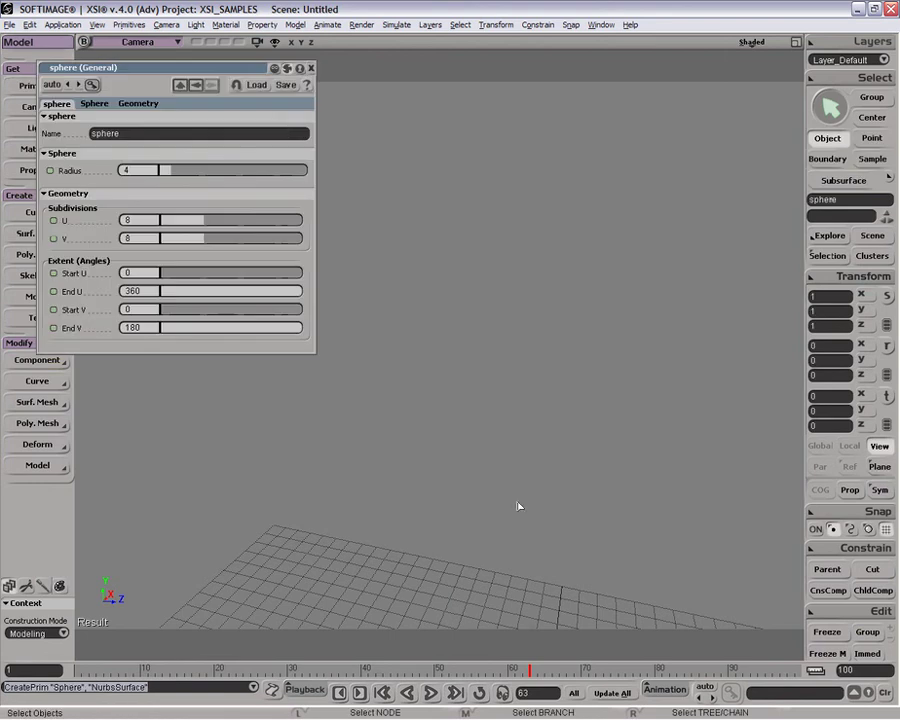
left_click(311, 68)
key("f")
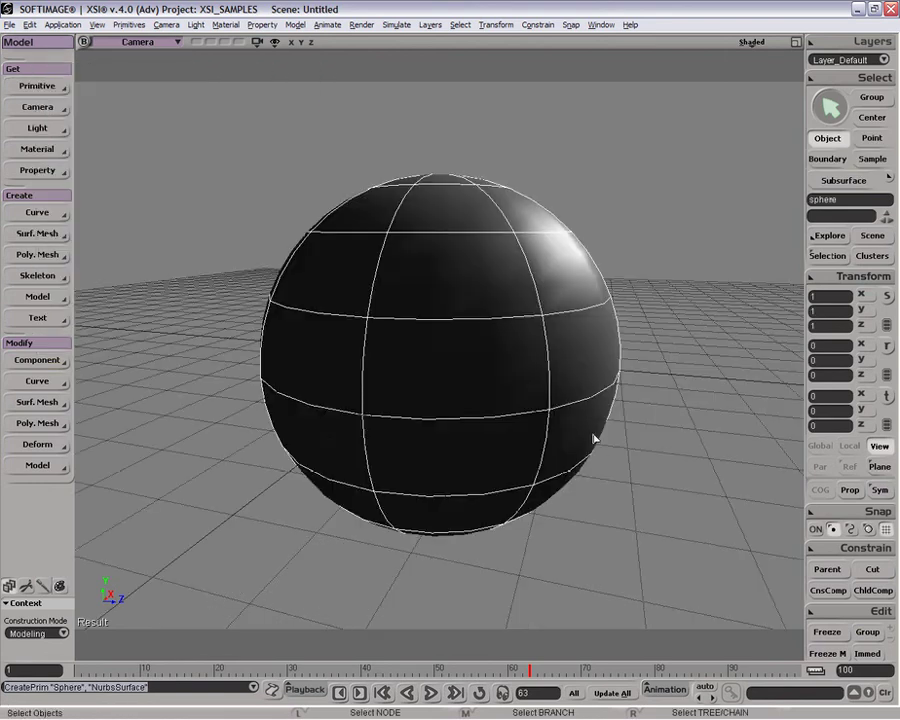
key("p")
key("o")
left_click_drag(581, 426, 510, 283)
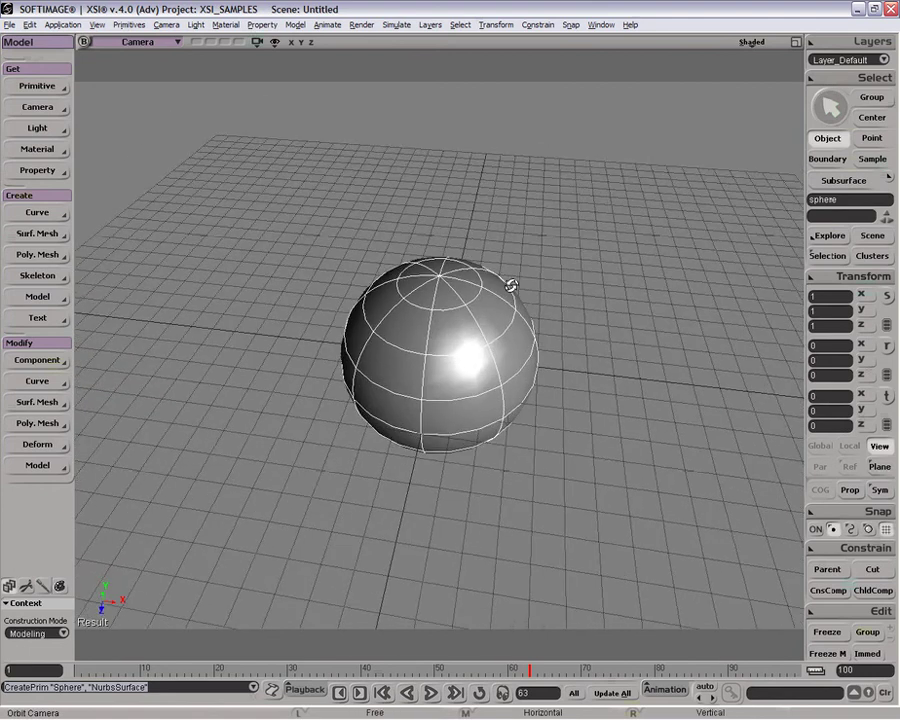
key("space")
- Extract a curve from the sphere's surface along one of its pole-to-pole lines
left_click(37, 212)
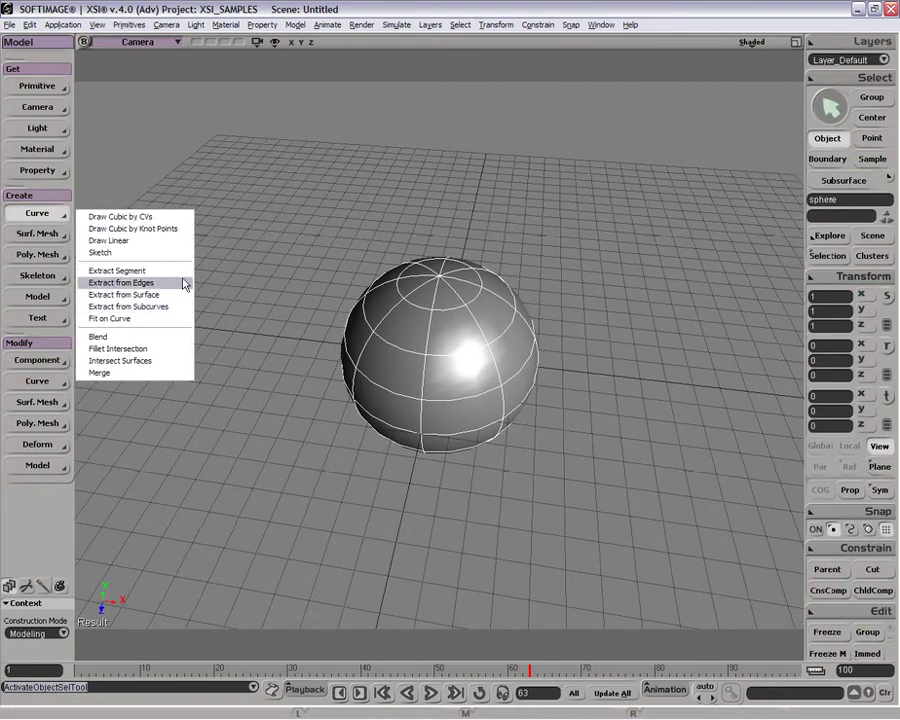
left_click(175, 297)
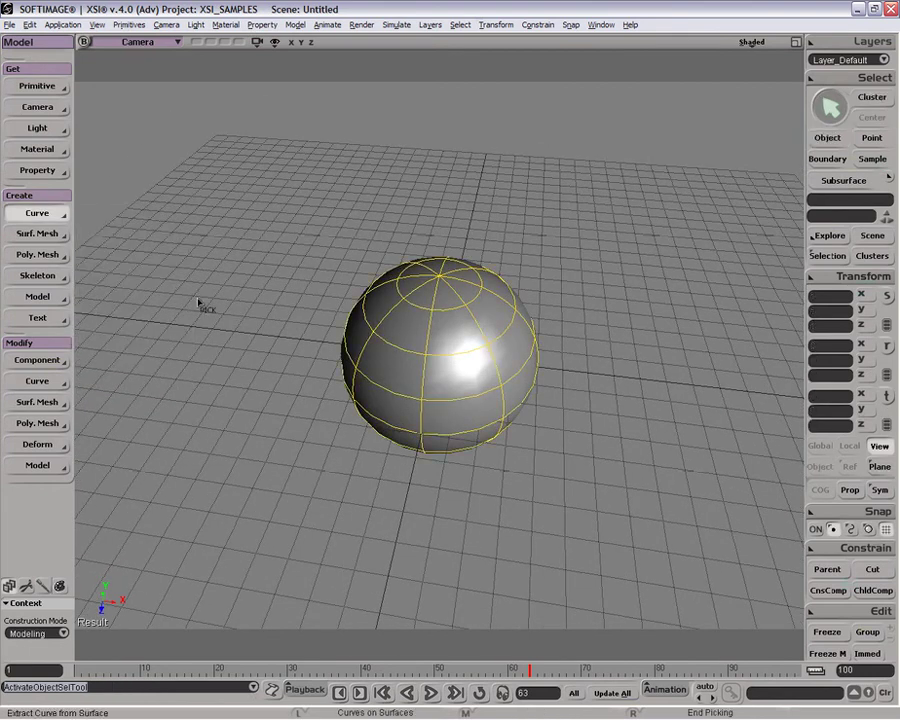
left_click(418, 298)
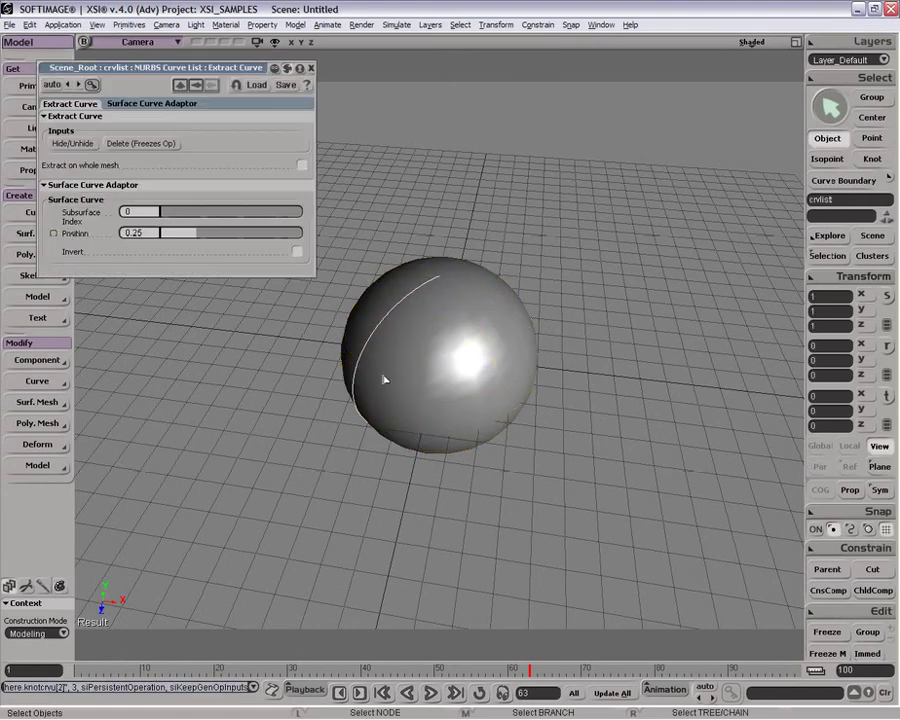
- Adjust the extracted curve's position along the sphere's surface and delete the curve
key("o")
left_click_drag(461, 415, 488, 400)
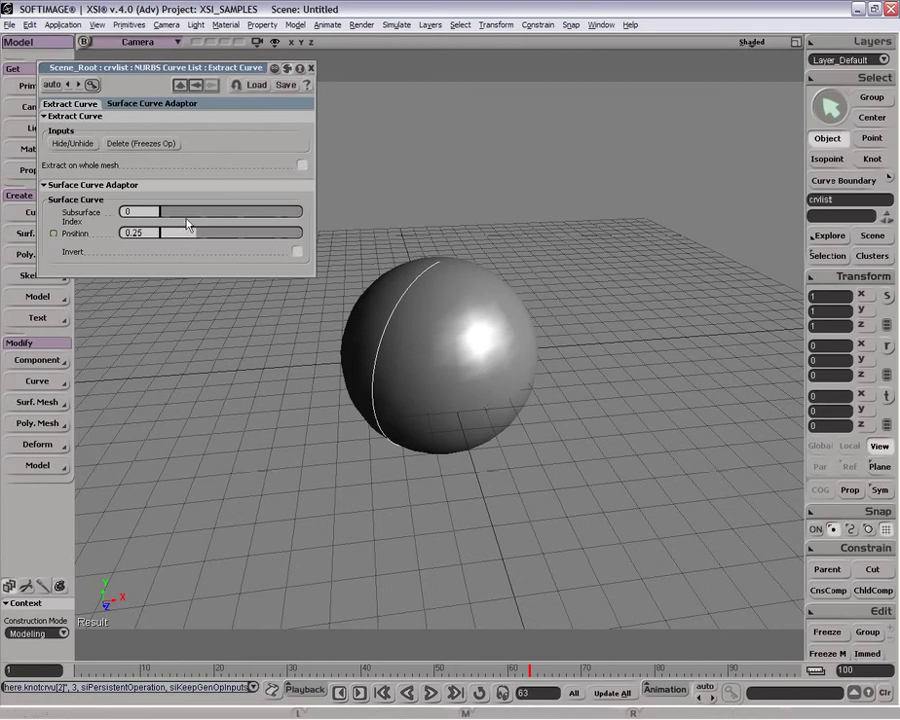
mouse_move(178, 236)
left_mouse_down()
mouse_move(263, 237)
mouse_move(183, 237)
left_mouse_up()
key("Delete")
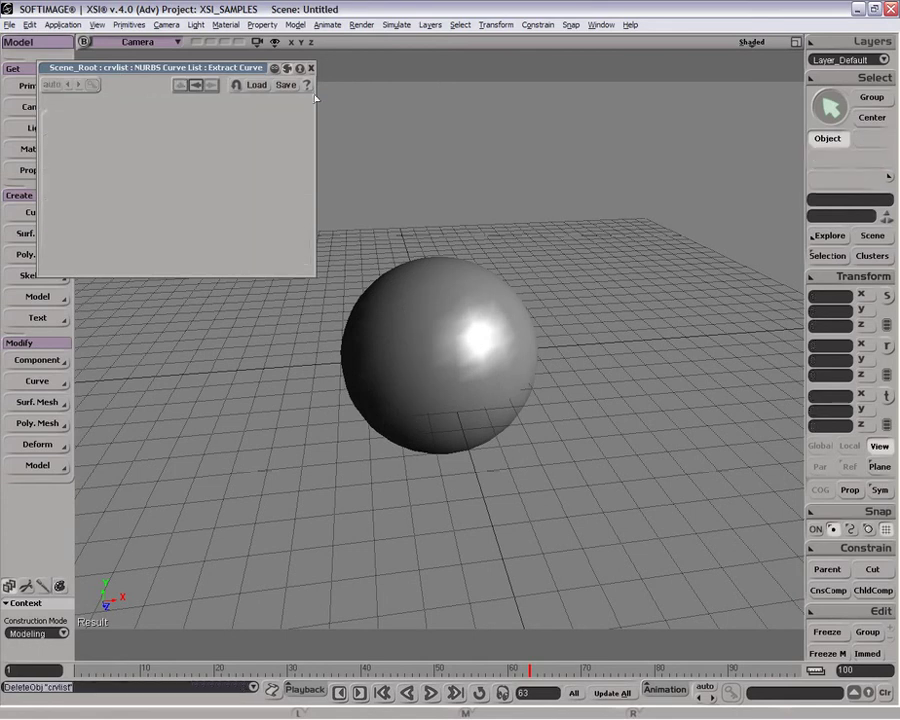
left_click(313, 70)
- Duplicate the sphere and move the copy up and along X so it partly overlaps the original
left_click(446, 356)
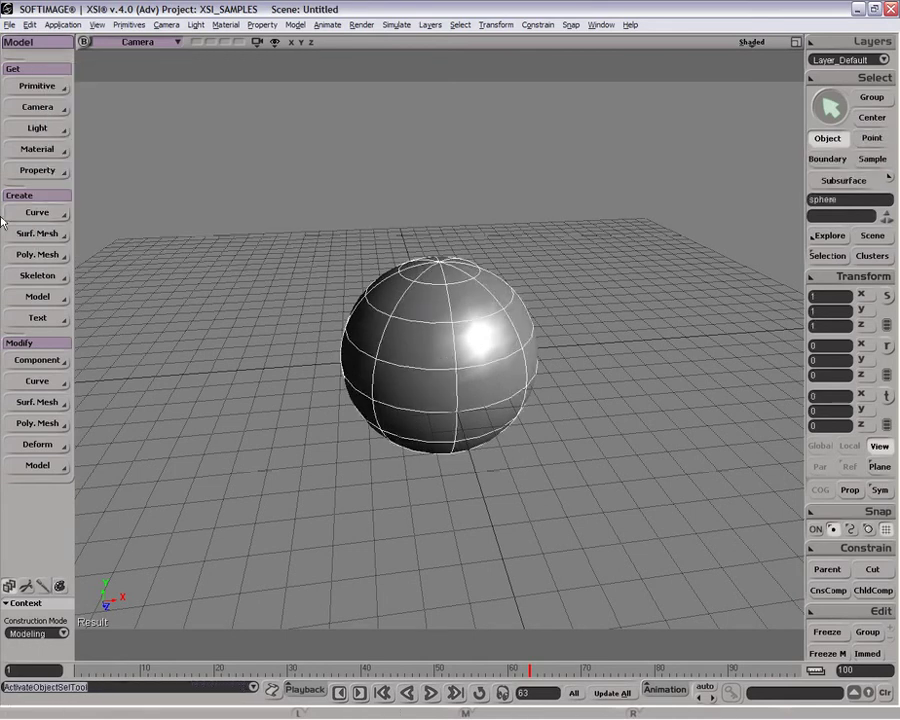
key("ctrl+d")
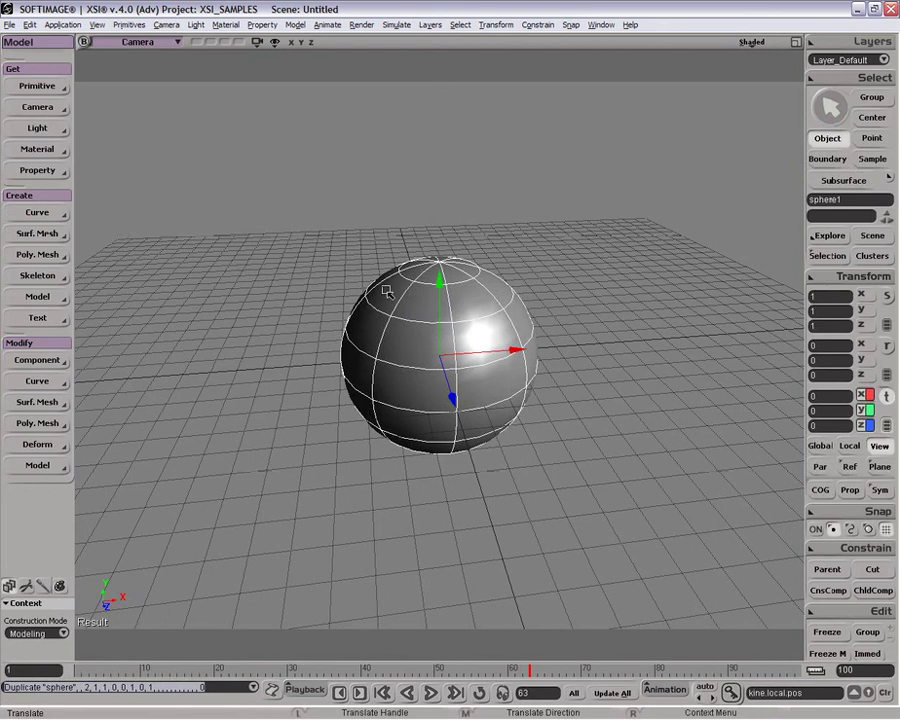
left_click_drag(437, 303, 438, 266)
left_click_drag(511, 320, 596, 320)
key("space")
- Create the intersection curve of the two overlapping spheres with Intersect Surfaces at its default tolerances
left_click_drag(409, 242, 546, 349)
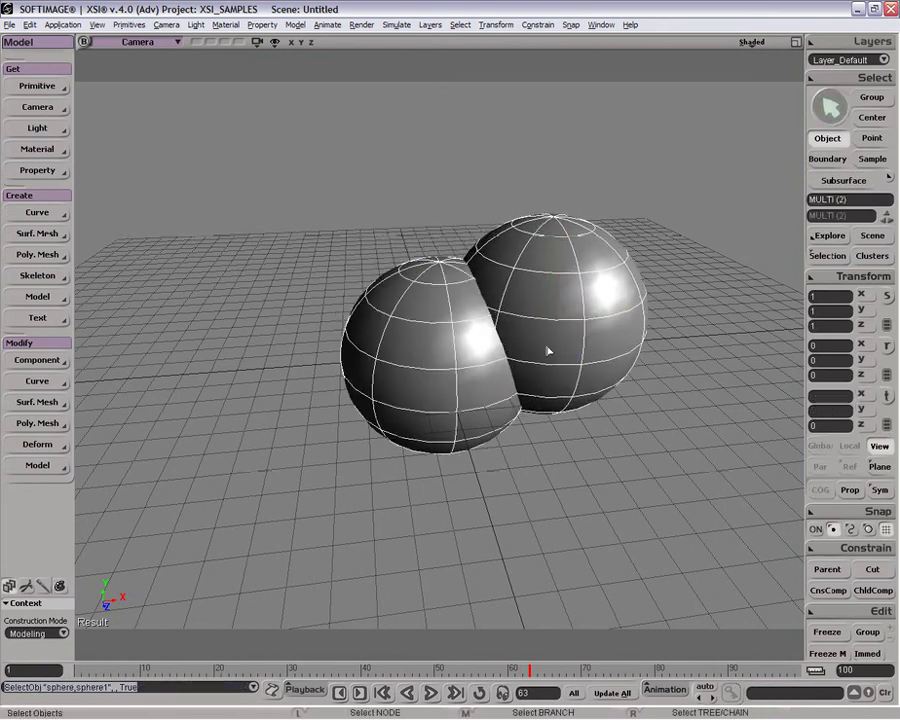
left_click(65, 212)
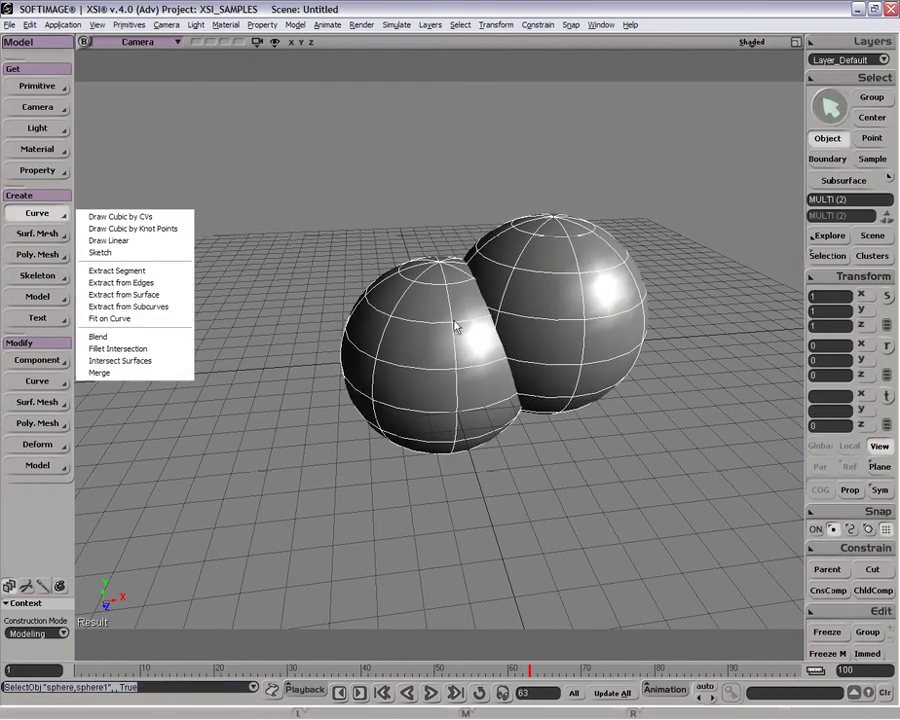
left_click(178, 361)
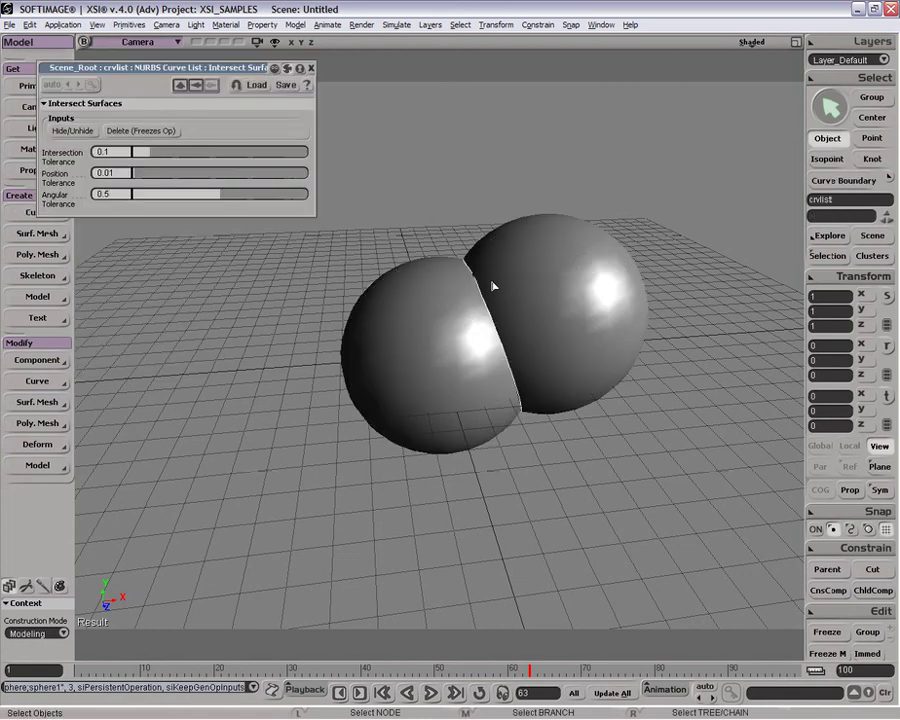
- Move the intersection curve about 9 units along X, clear of both spheres
key("v")
left_click_drag(532, 346, 718, 343)
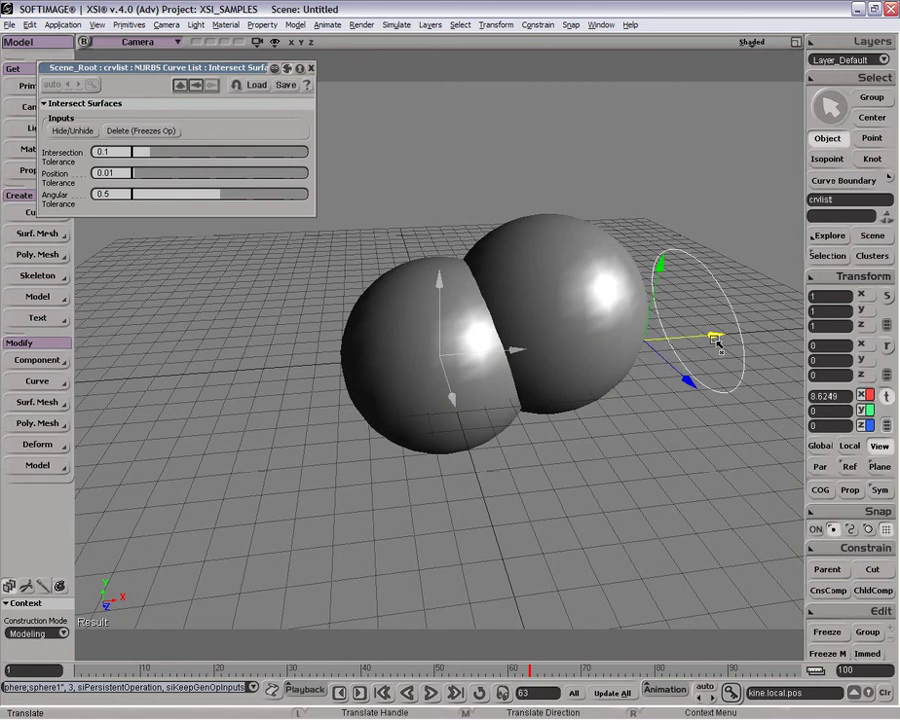
key("space")
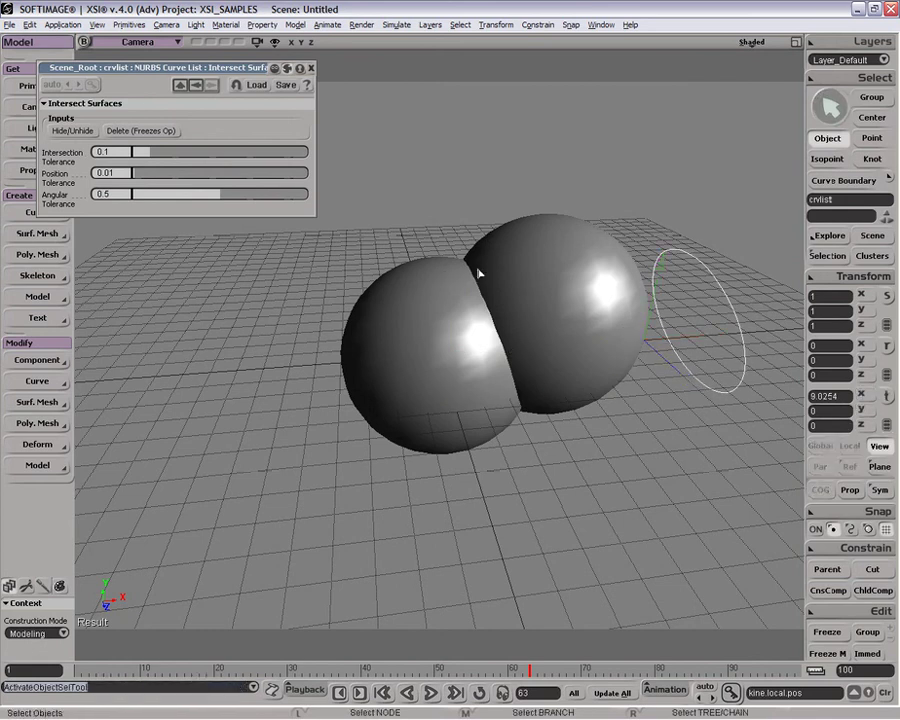
- Delete both spheres together with their intersection curve to empty the scene
left_click_drag(478, 273, 545, 376)
key("v")
key("Delete")
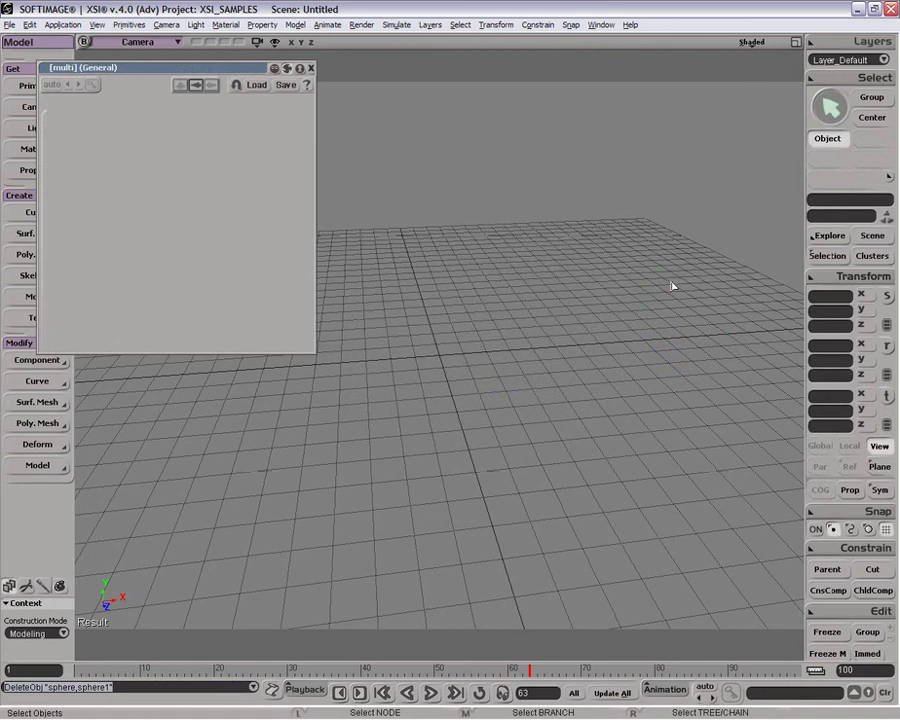
left_click(310, 67)
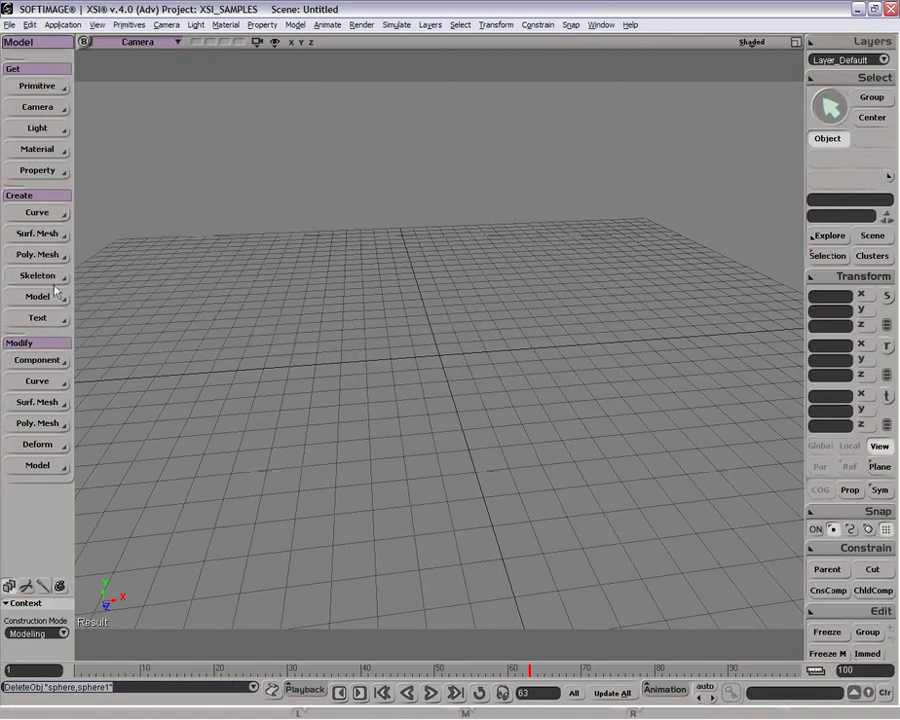
- Restore the four-view layout and enlarge the Top view
left_click(43, 221)
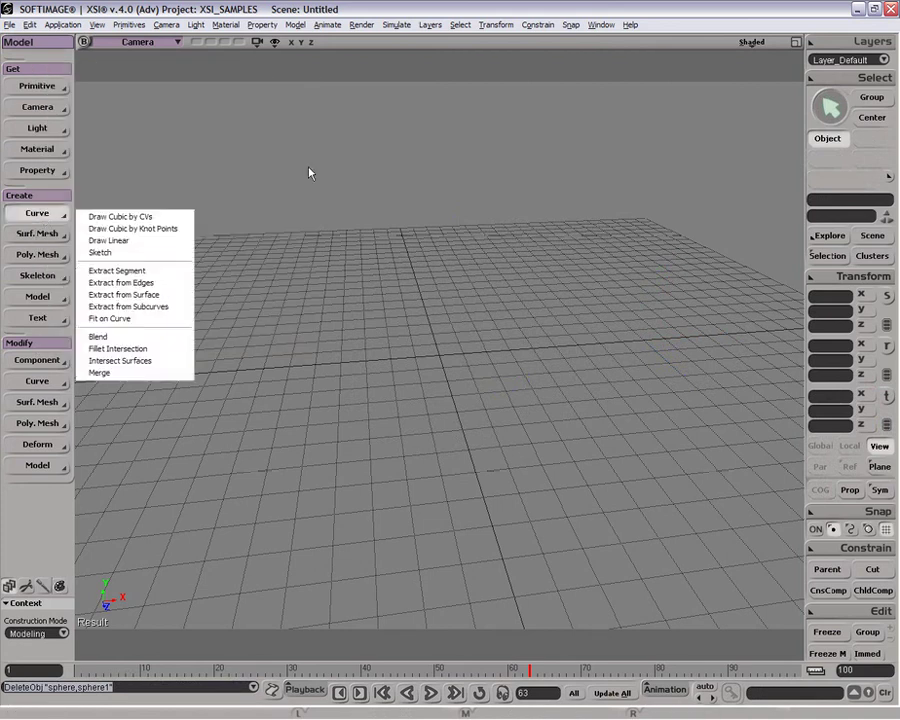
left_click(796, 42)
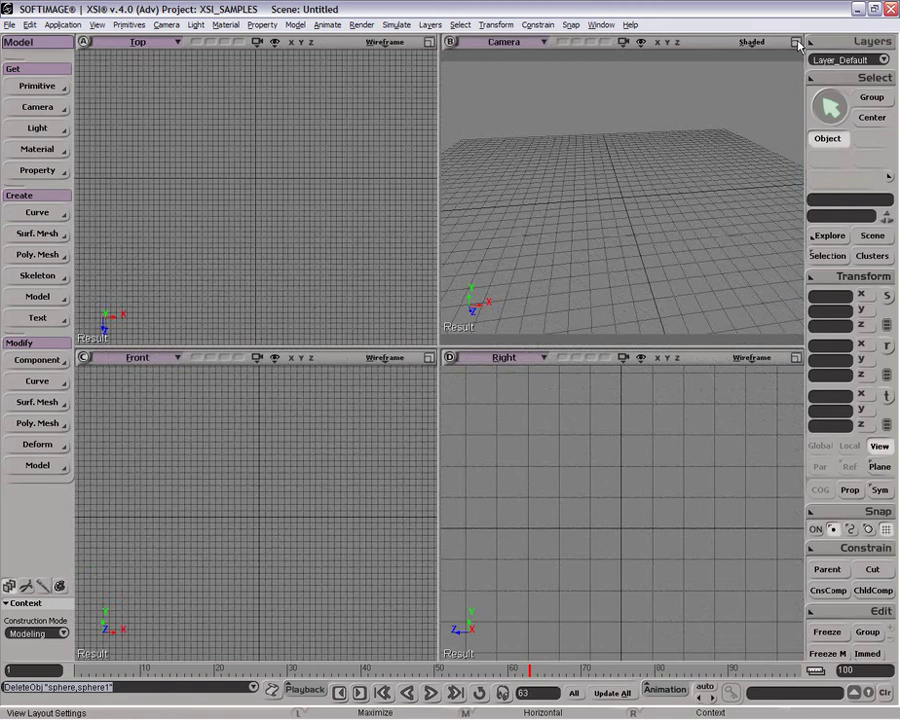
left_click(429, 42)
- Draw an open wavy cubic curve by CVs in the Top view, with two crests and a trough between them
left_click(57, 211)
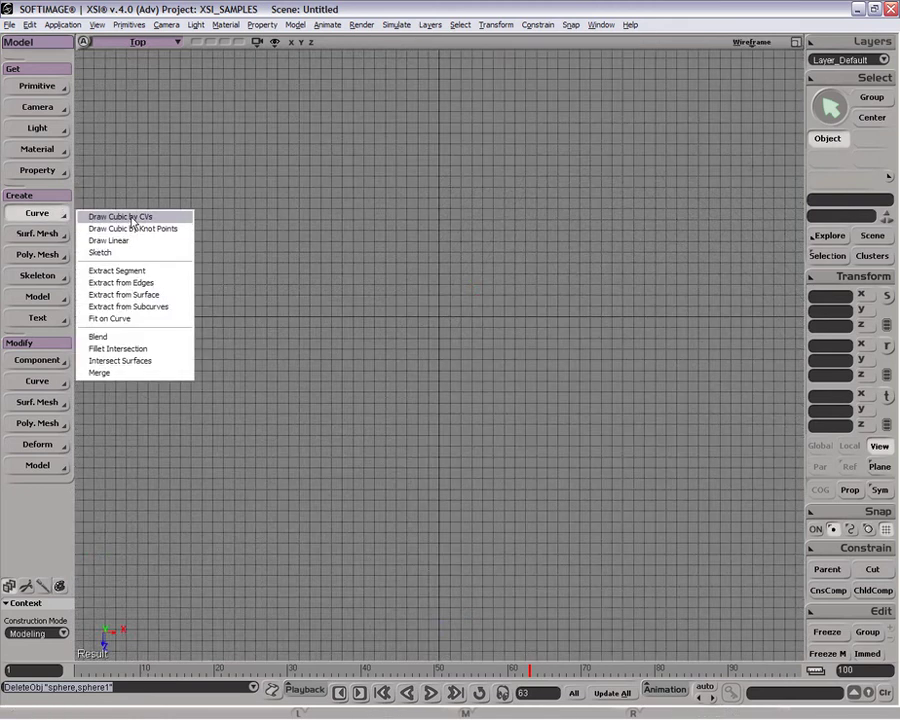
left_click(132, 219)
left_click_drag(224, 317, 222, 289)
left_click(222, 196)
left_click(335, 204)
left_click(327, 268)
left_click(348, 319)
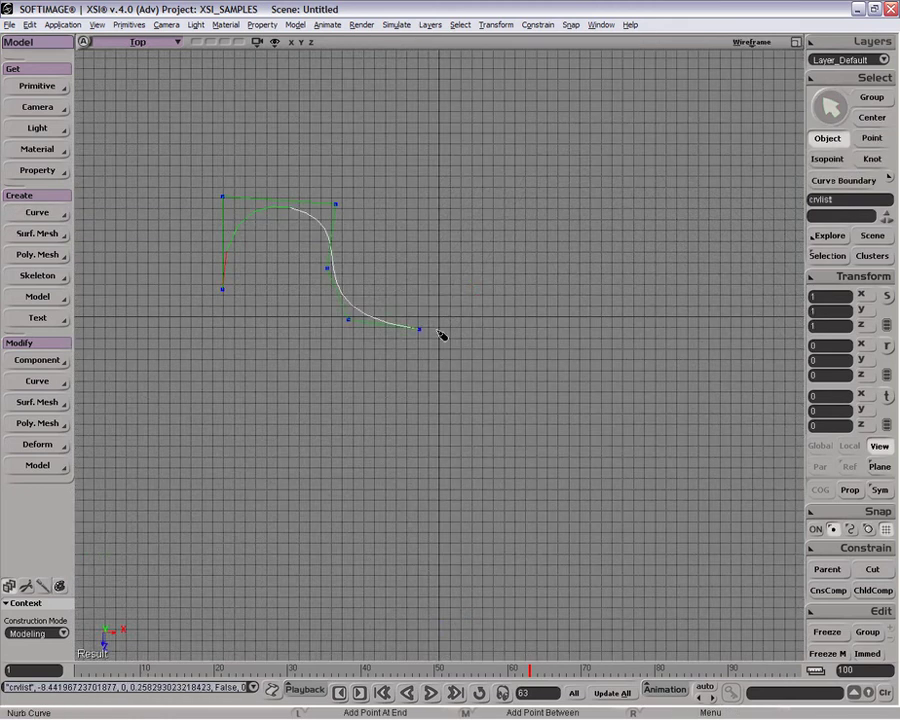
left_click_drag(440, 330, 470, 301)
left_click(463, 185)
left_click(598, 215)
key("space")
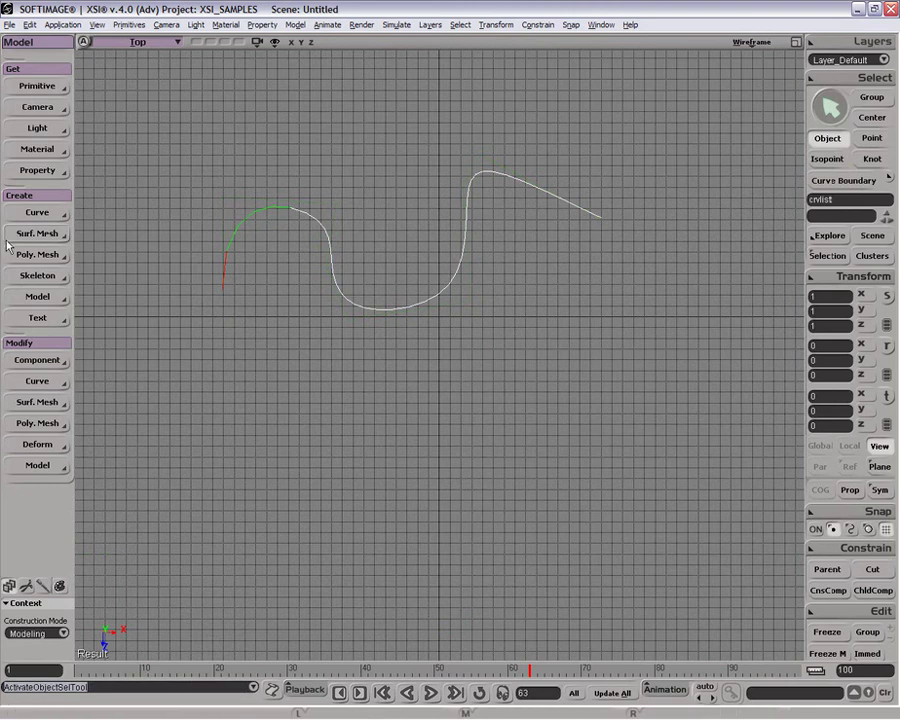
- Extract a curve segment running from the wavy curve's start boundary to the knot just past its first crest
left_click(48, 212)
left_click(153, 272)
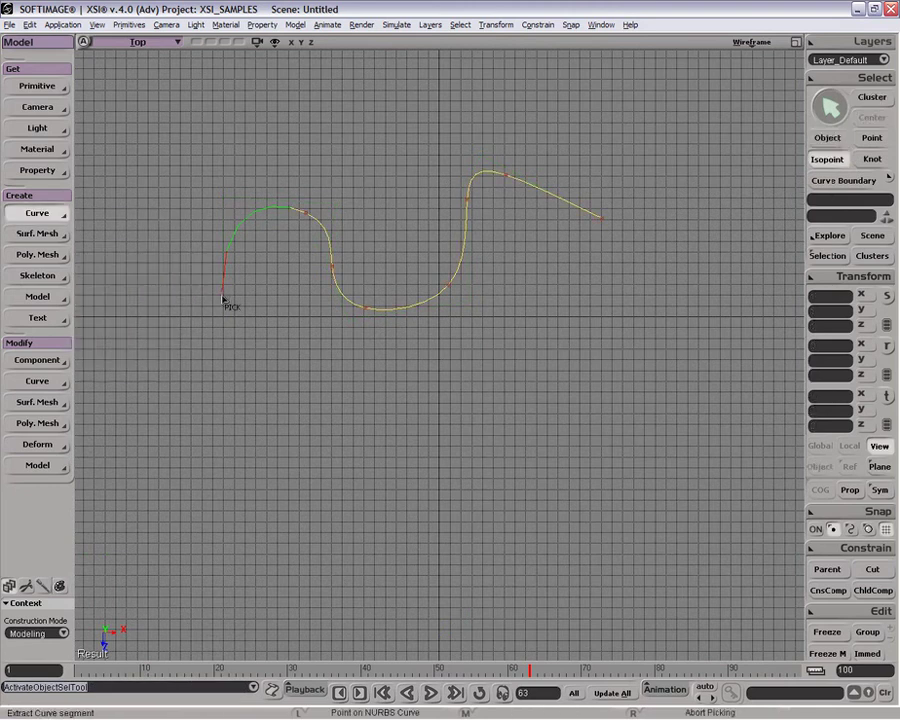
left_click(222, 292)
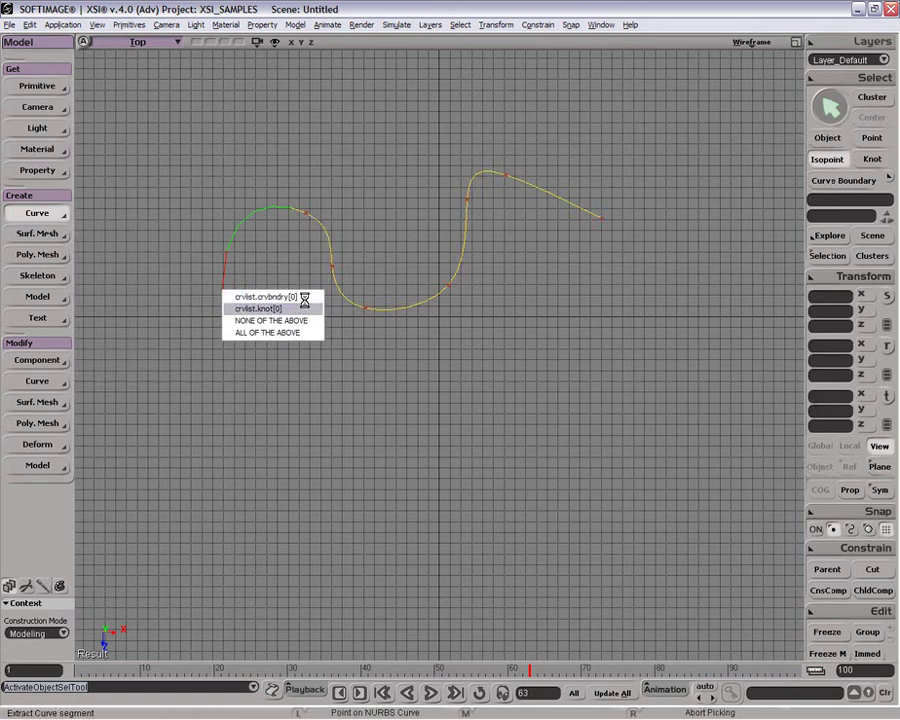
left_click(300, 297)
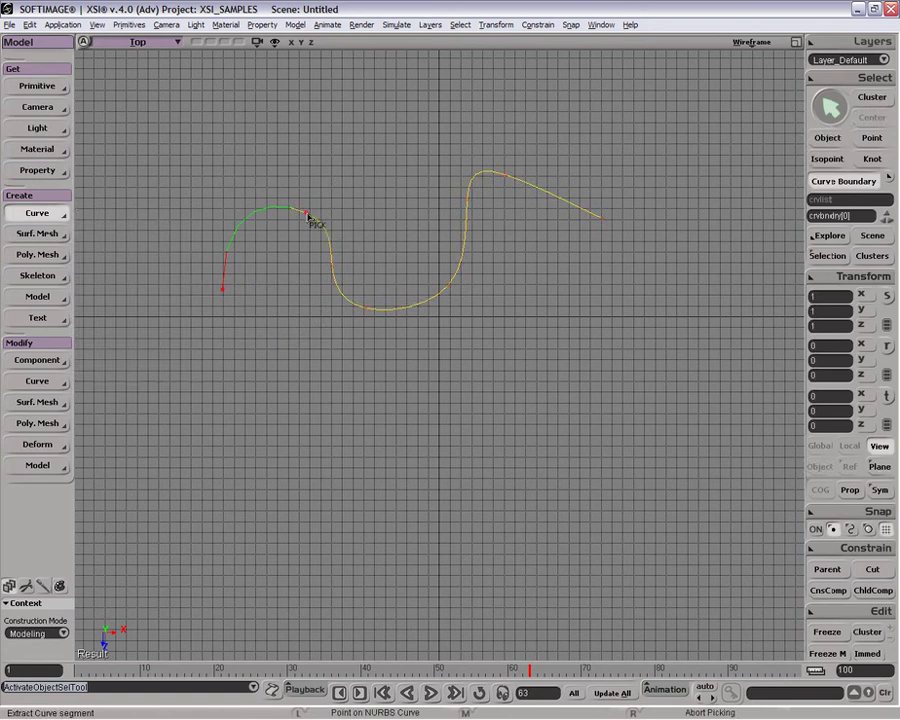
left_click(307, 216)
left_click_drag(88, 89, 461, 128)
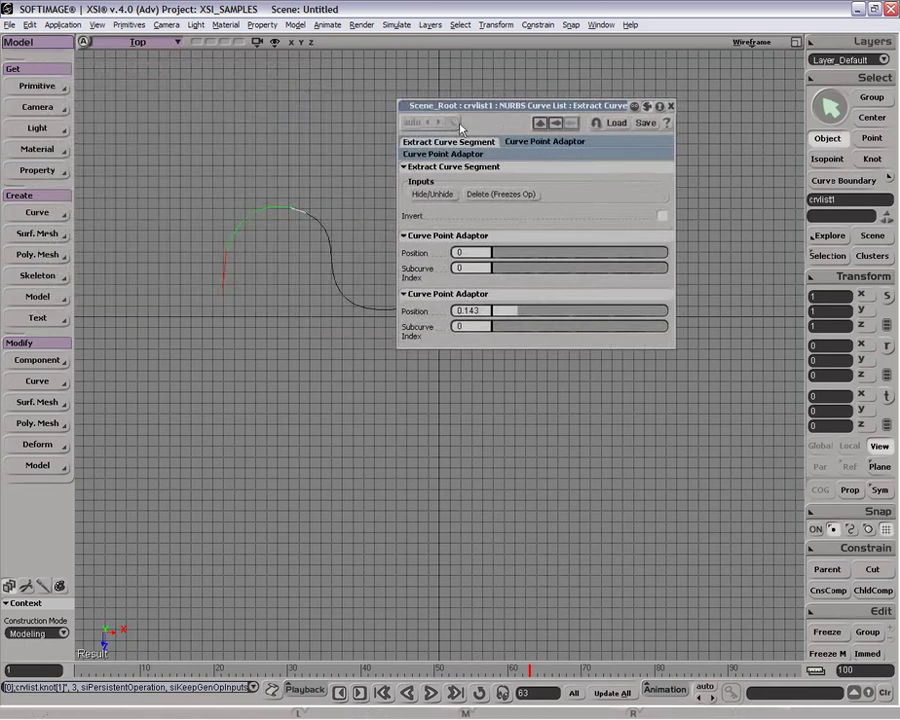
- Extend the extracted segment into the trough by setting its end position to 0.526
left_click_drag(512, 316, 561, 311)
left_click_drag(500, 105, 674, 93)
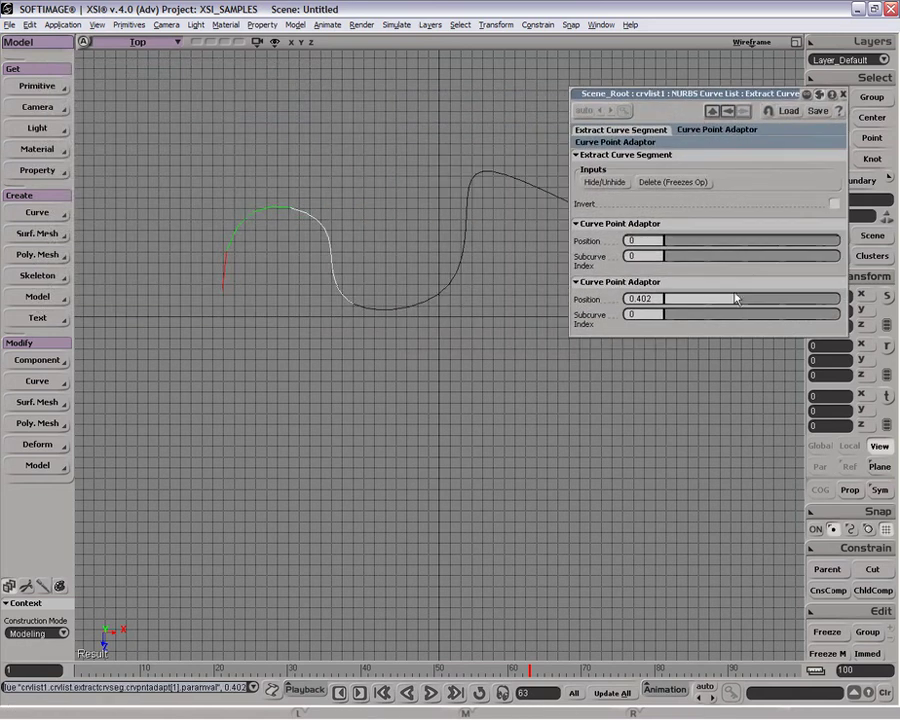
left_click_drag(742, 304, 760, 302)
- Move the extracted segment about 4.6 units along Z off the original curve, and delete it
key("v")
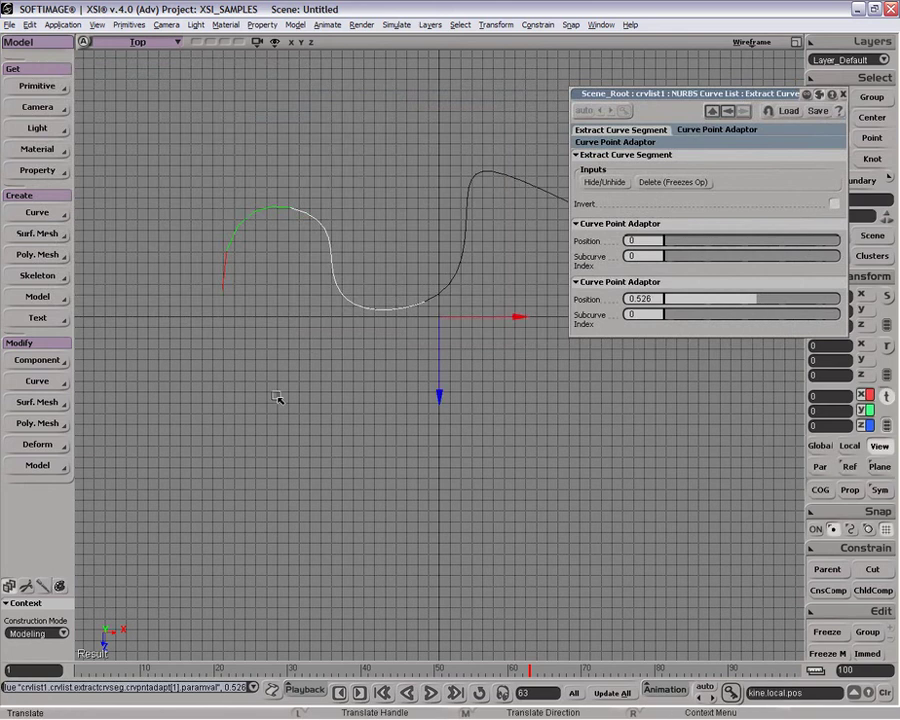
left_click_drag(423, 376, 450, 422)
key("space")
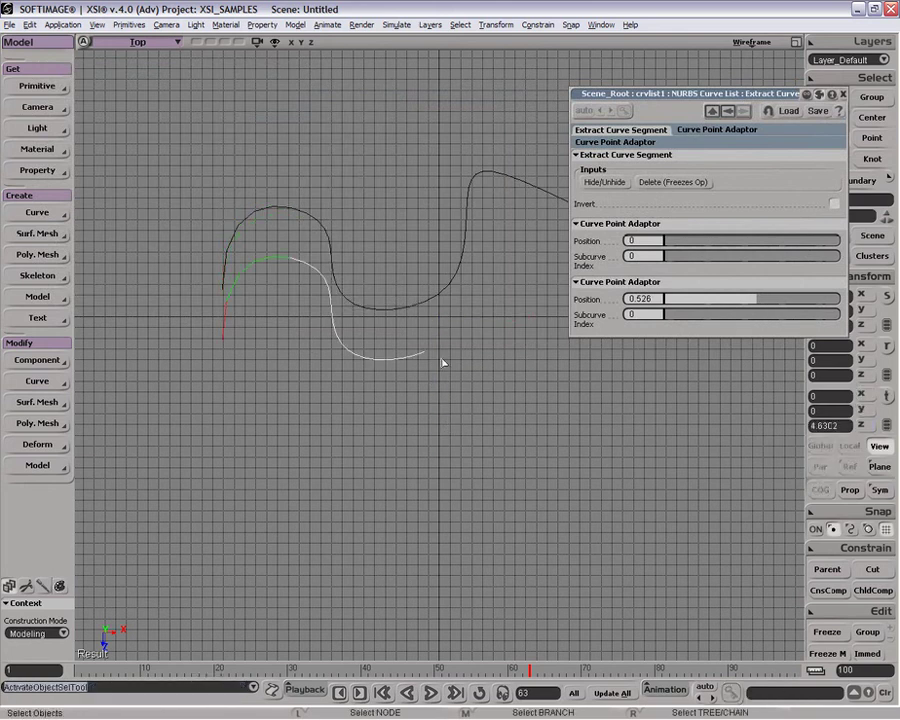
key("Delete")
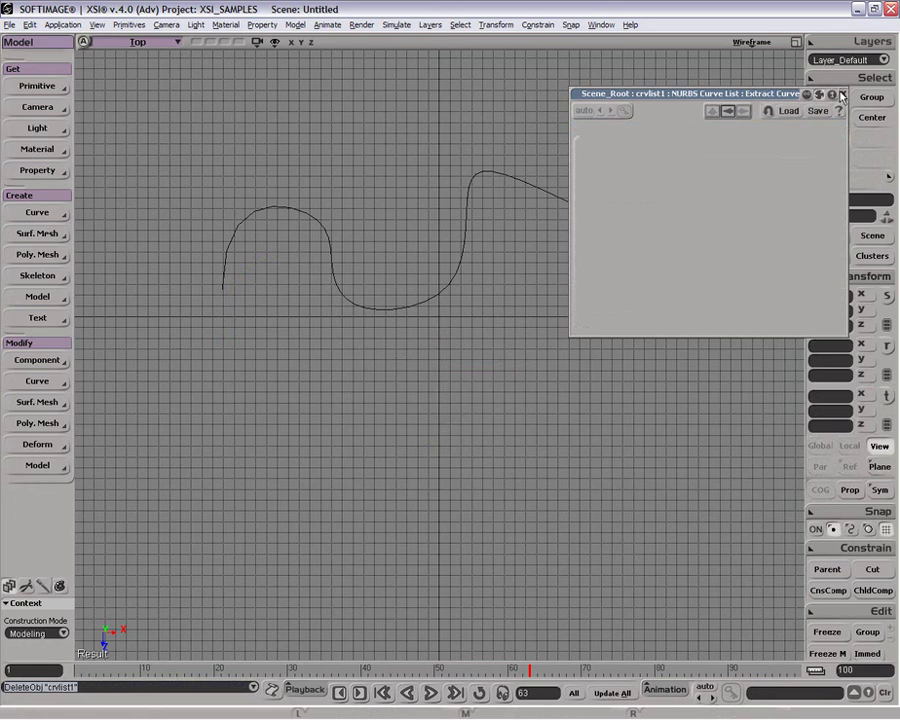
- Draw a second cubic curve by CVs, starting just below the first curve's trough and dipping before rising at its far end
left_click(38, 213)
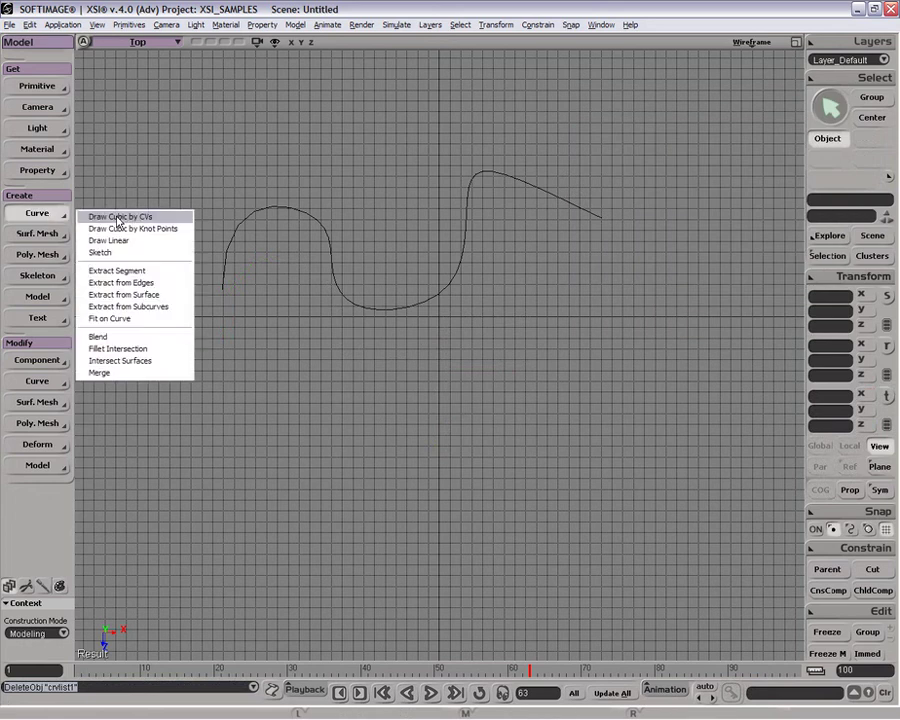
left_click(121, 217)
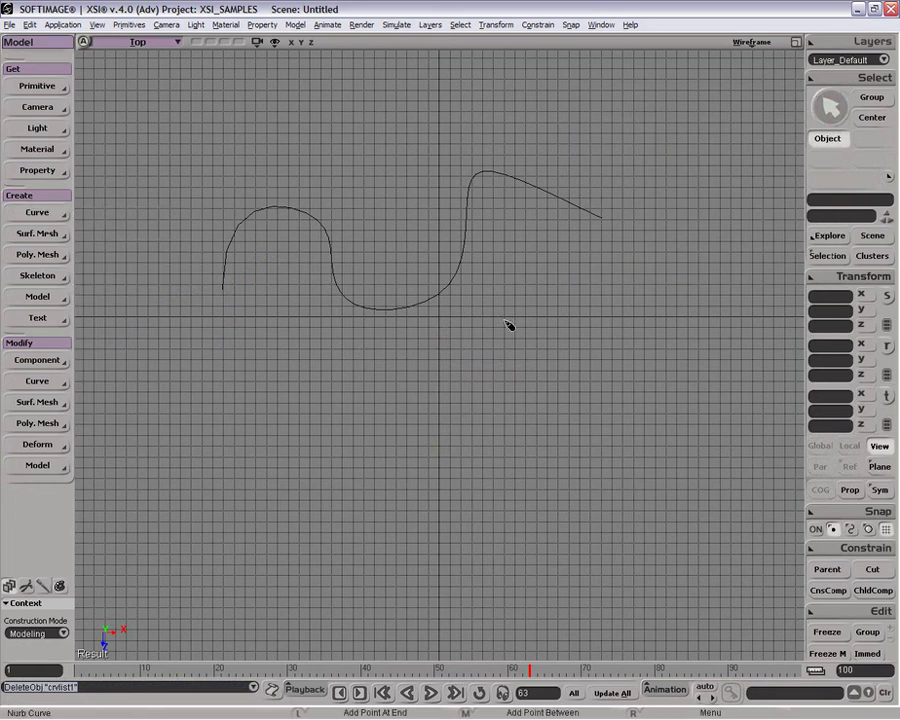
left_click(376, 318)
left_click(418, 312)
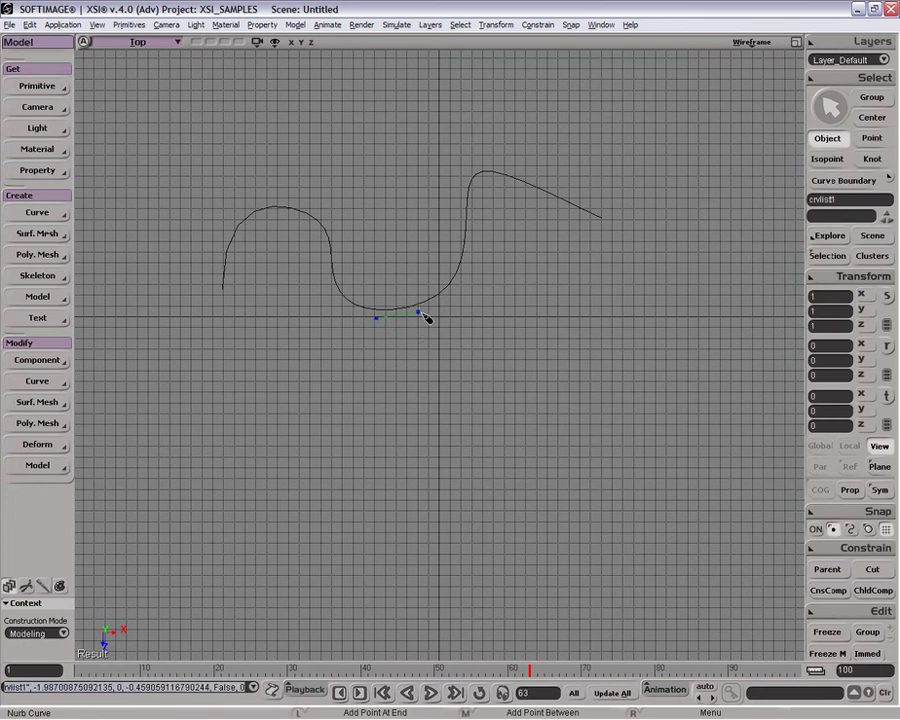
left_click(453, 314)
left_click(476, 326)
left_click(495, 358)
left_click(475, 405)
left_click(493, 428)
left_click(610, 423)
left_click(693, 294)
key("space")
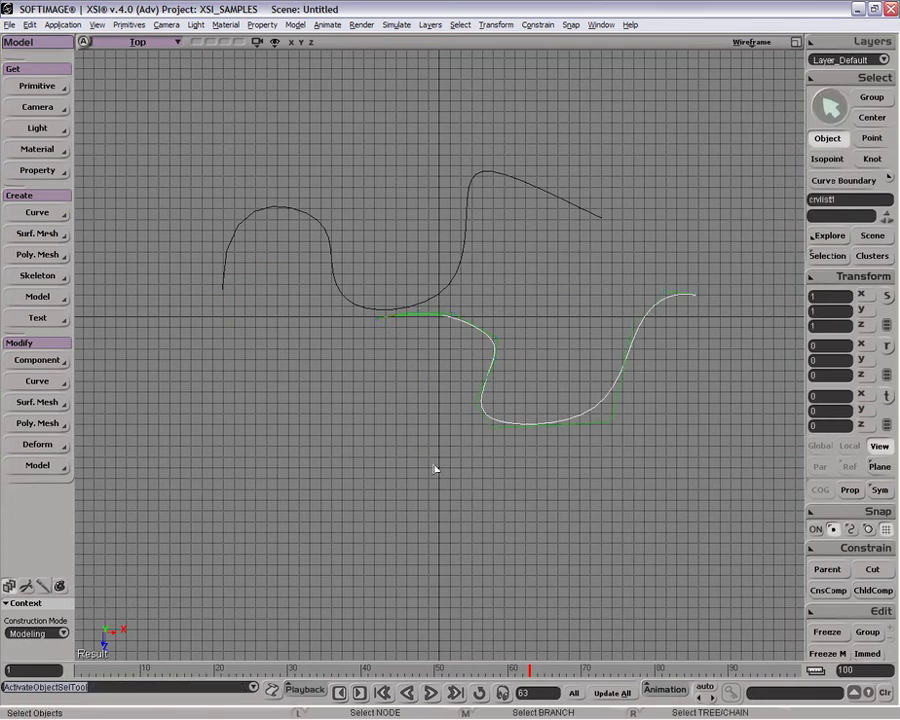
- Move the second curve about -0.7 units in Z so its start overlaps the first curve's trough
key("v")
left_click_drag(440, 393, 440, 386)
key("space")
- Create a Fillet Intersection curve between both curves and adjust its radius
left_click_drag(363, 272, 488, 400)
left_click(34, 213)
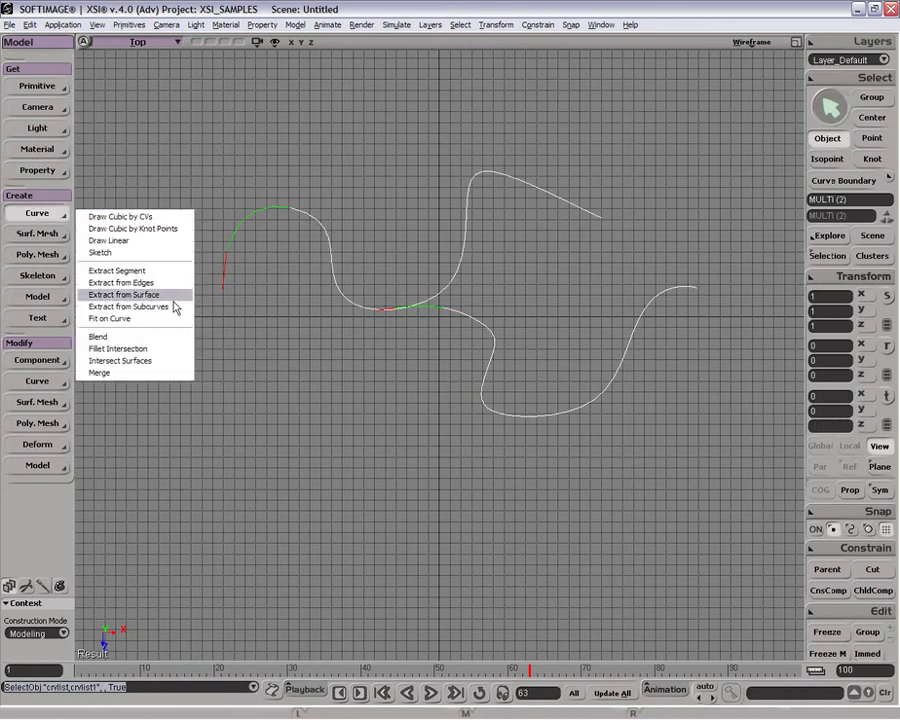
left_click(175, 350)
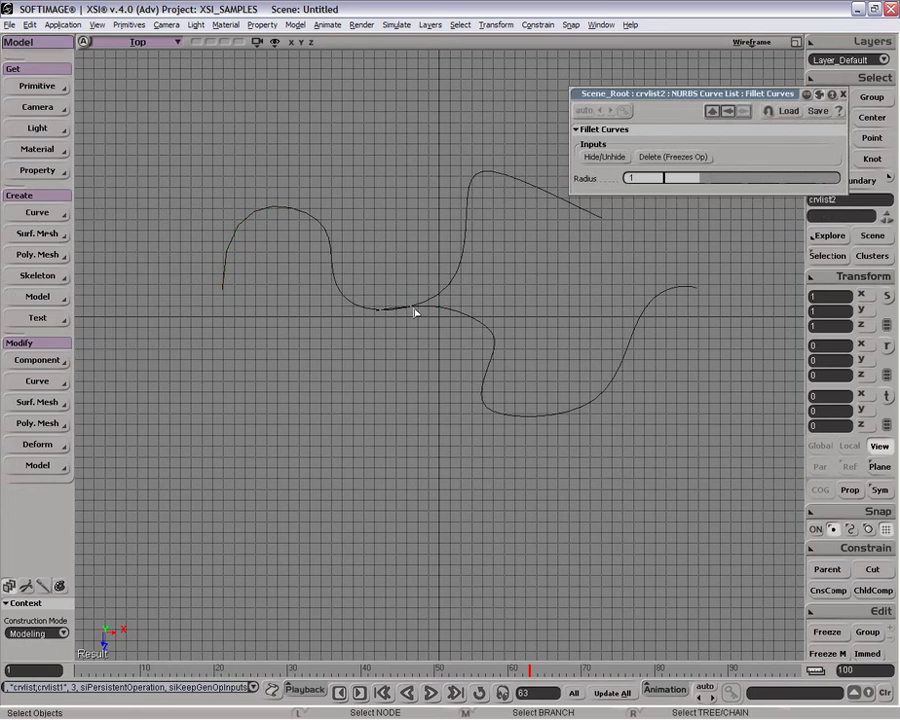
scroll(414, 310, "up", 5)
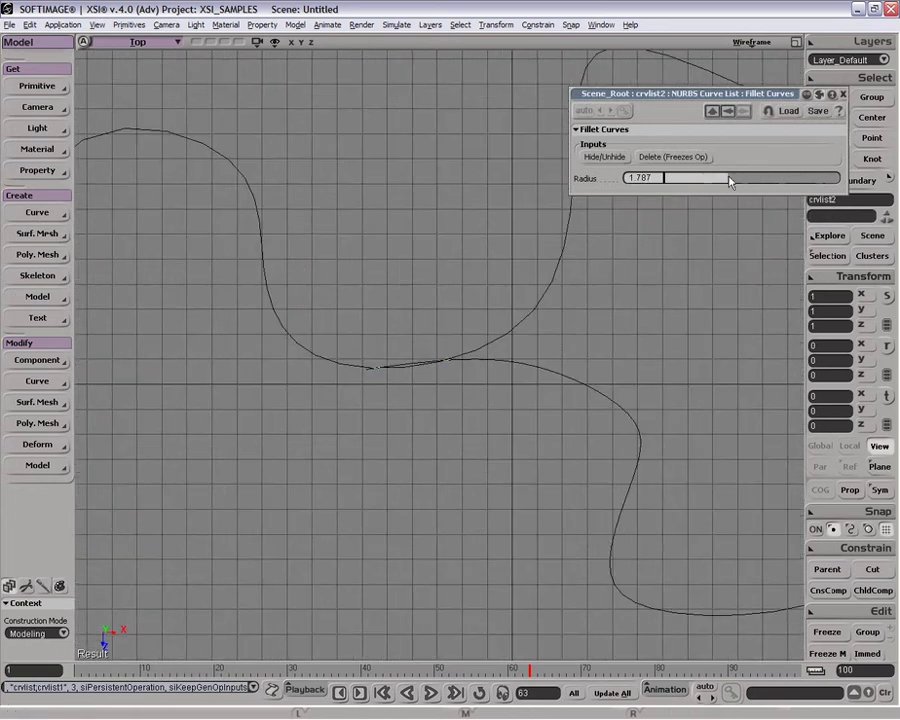
left_click_drag(729, 181, 705, 182)
- Move the second curve to about -4.72 in X and -0.07 in Z, clear of the first curve's trough
key("space")
left_click_drag(612, 350, 588, 432)
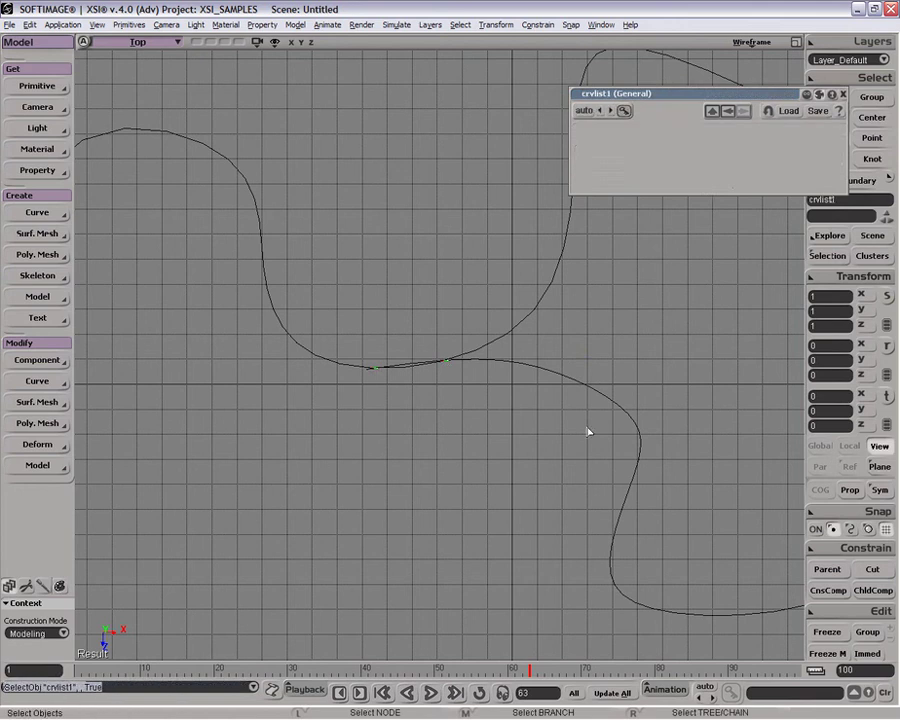
key("v")
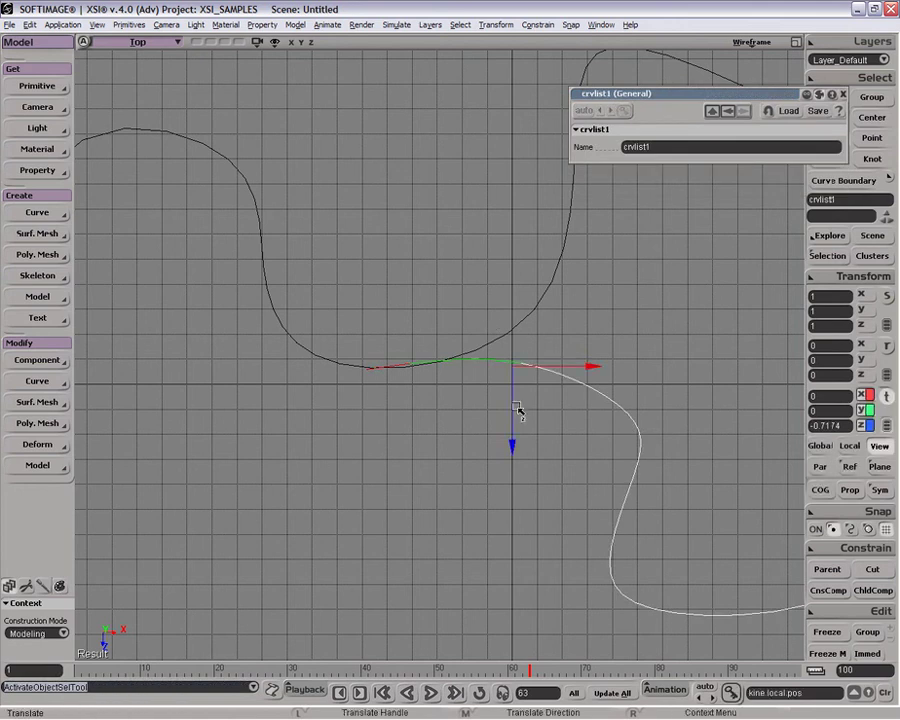
left_click_drag(516, 412, 514, 434)
left_click_drag(412, 308, 467, 395)
key("v")
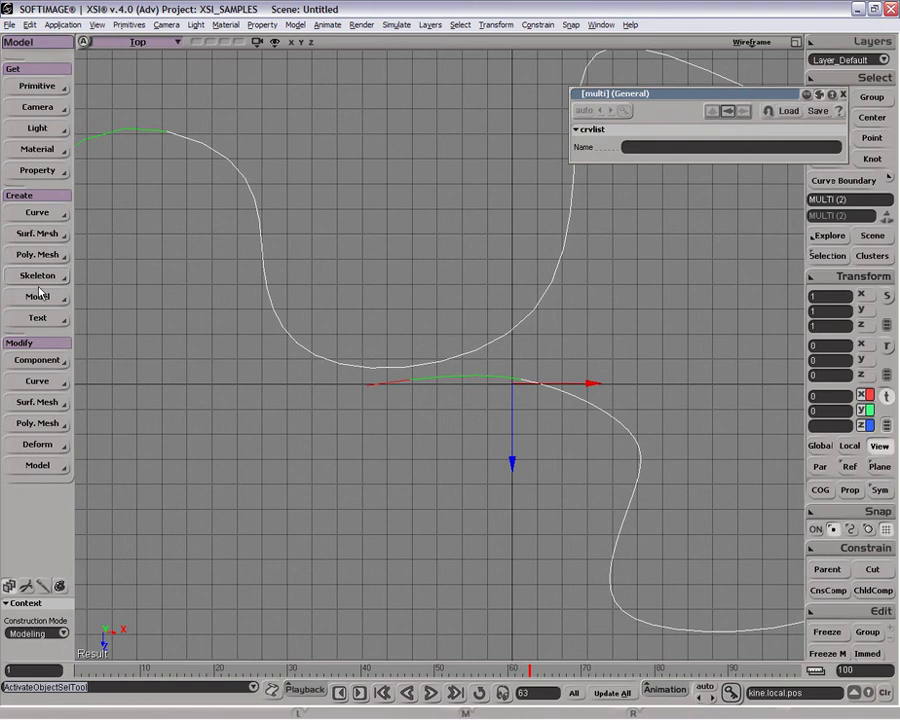
left_click_drag(536, 384, 470, 397)
key("v")
key("space")
- Try a second Fillet Intersection on both separated curves and delete its result
left_click_drag(420, 335, 308, 480)
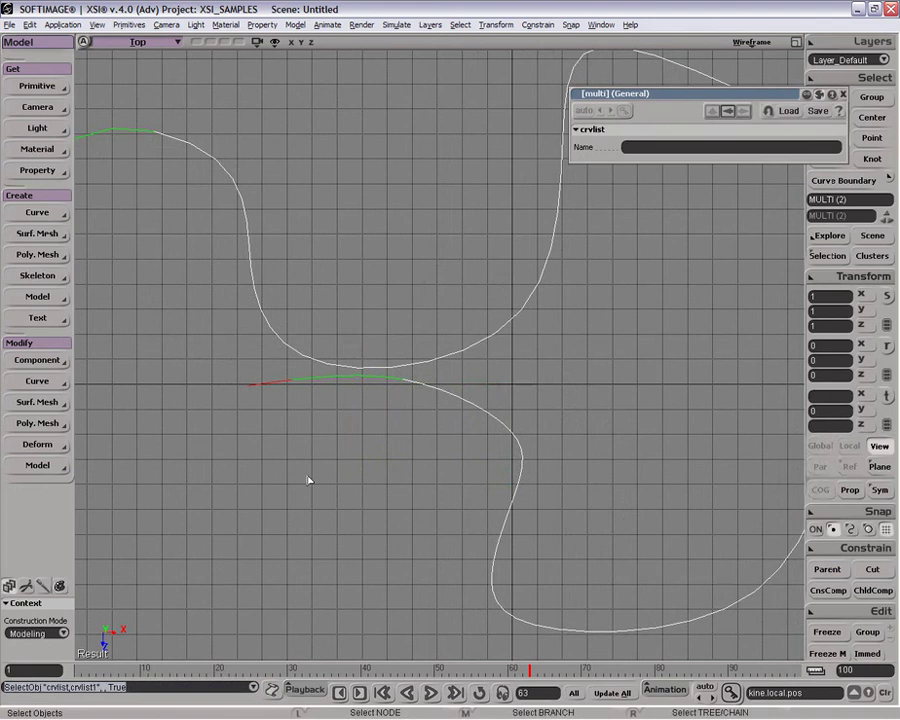
key("v")
left_click(37, 212)
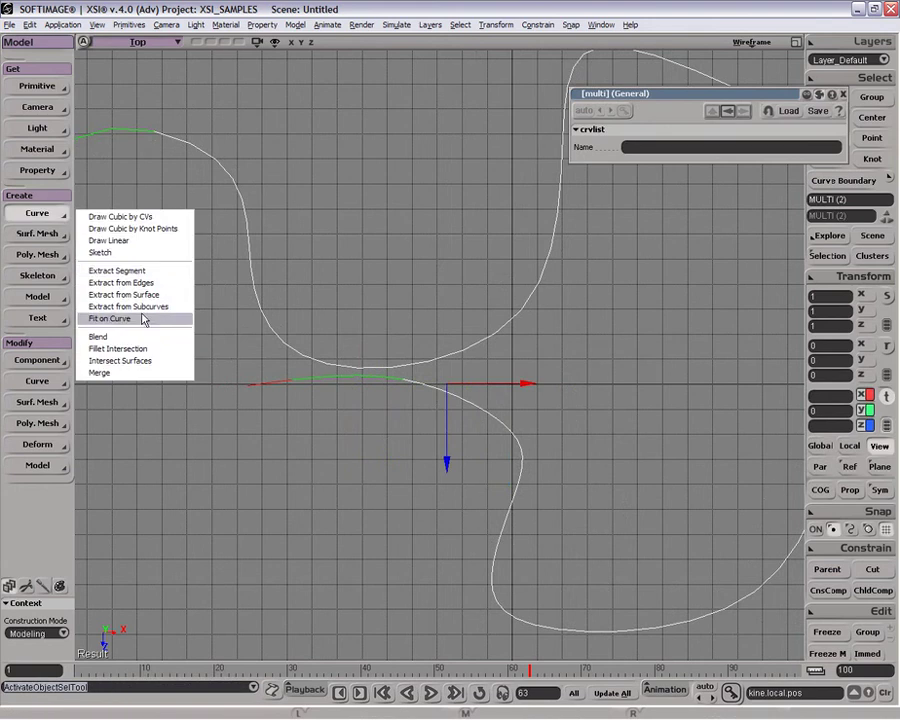
left_click(146, 349)
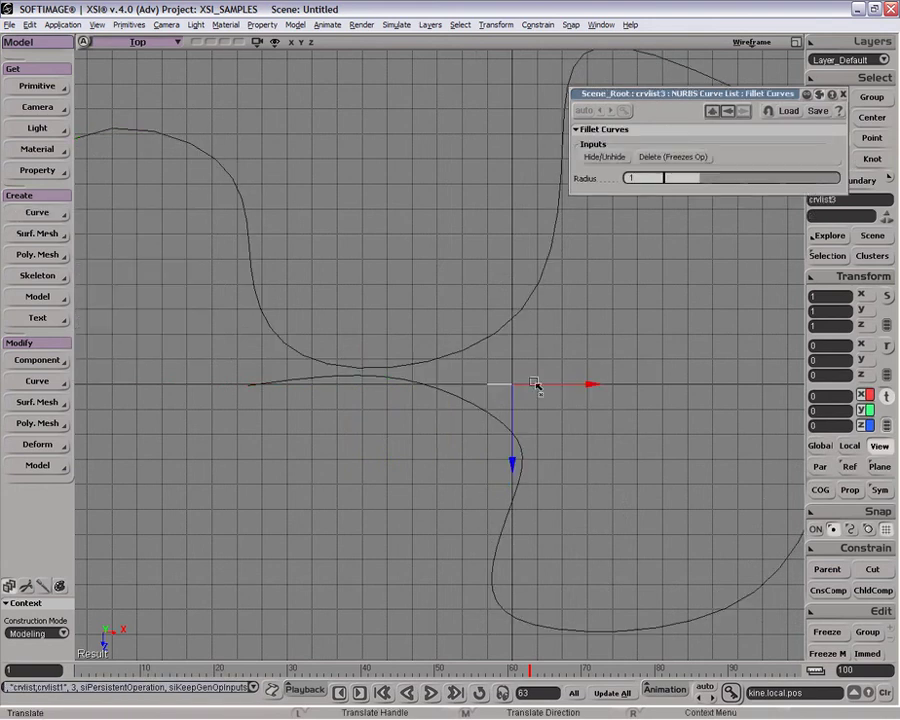
key("Delete")
- Pull the second curve's third control point far above the first curve's trough so the two curves cross twice
left_click_drag(460, 396, 484, 464)
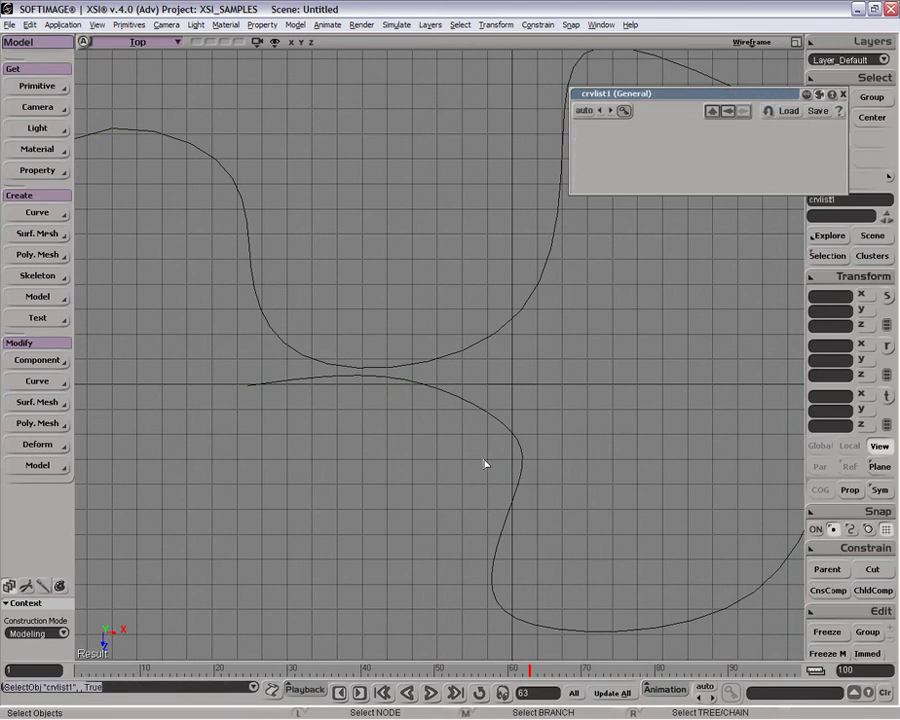
key("space")
key("v")
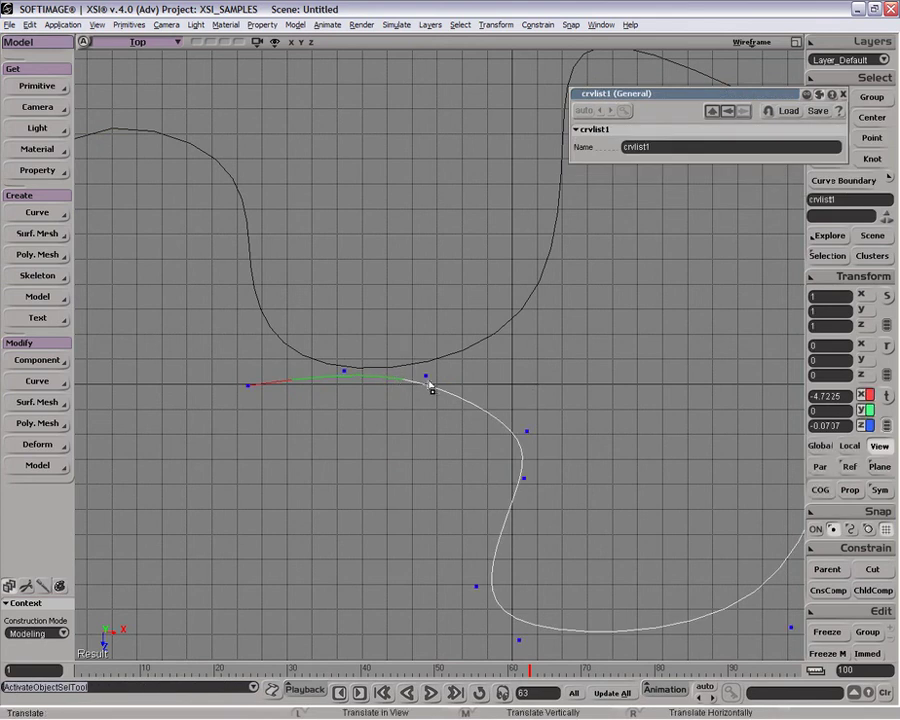
left_click_drag(428, 378, 478, 90)
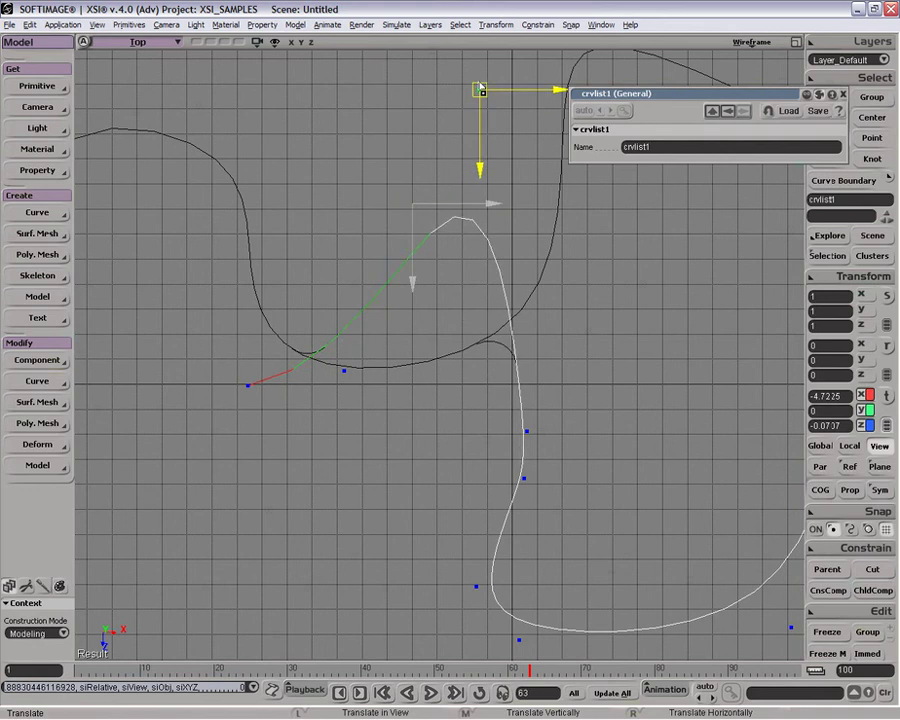
- Select the fillet curve at the two crossings and delete it, keeping both wavy curves
key("space")
left_click(506, 358)
key("space")
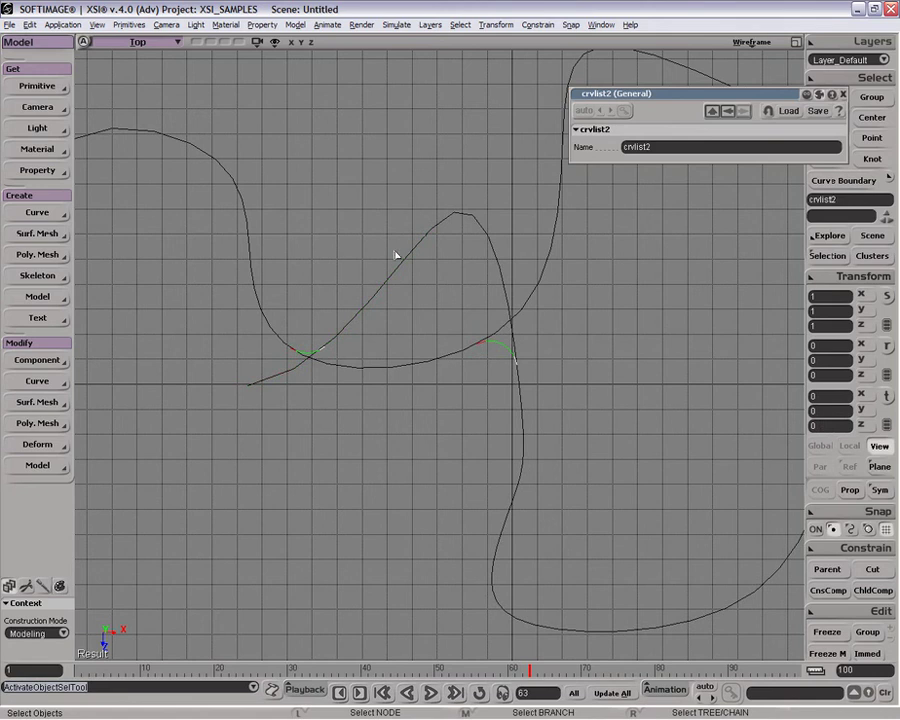
left_click_drag(420, 222, 548, 404)
key("space")
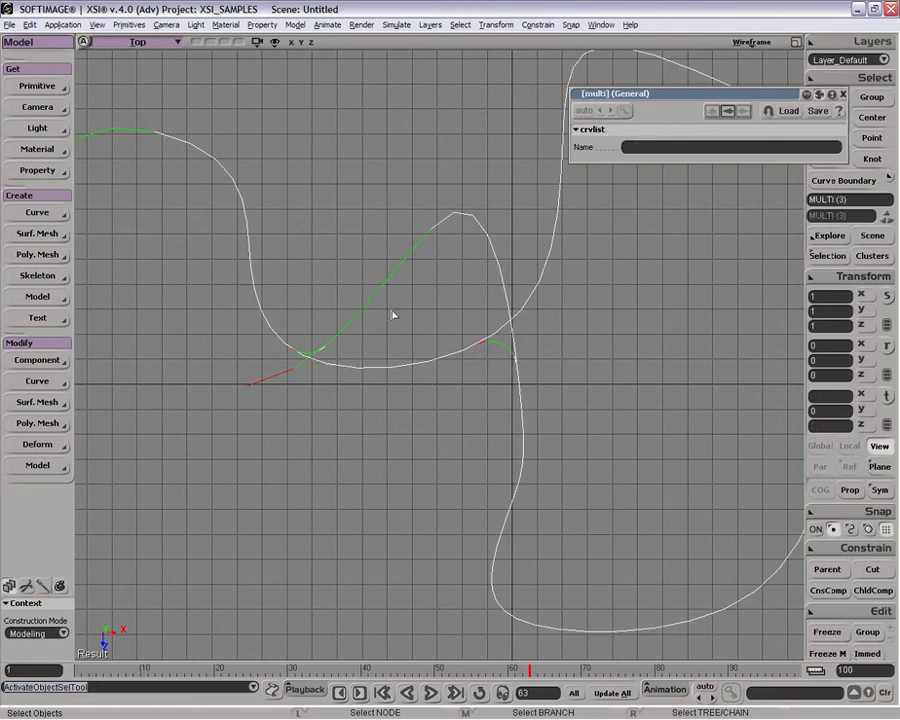
left_click(503, 358)
key("space")
key("Delete")
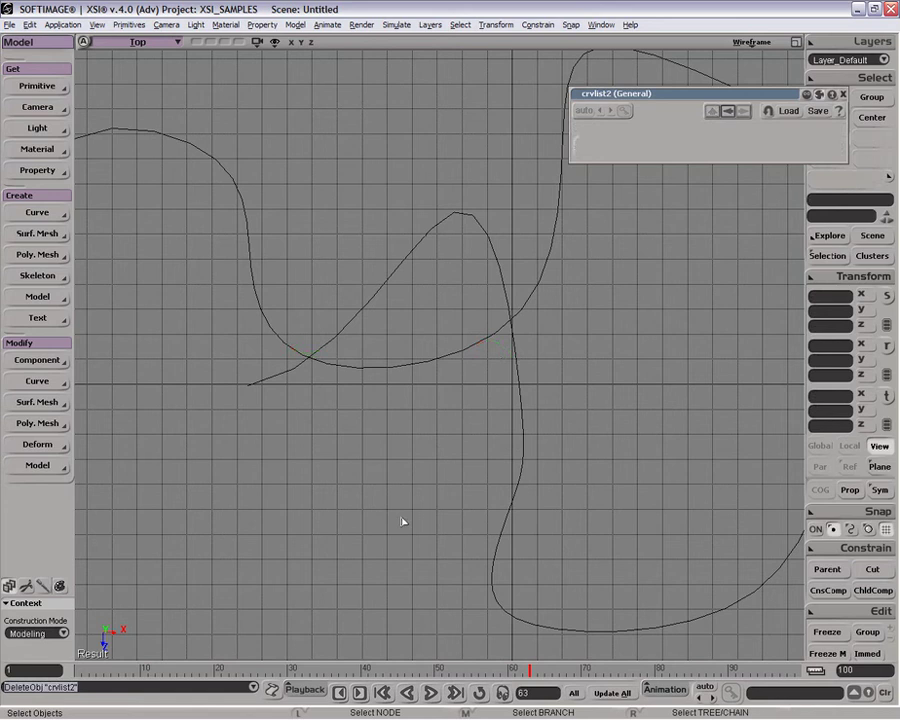
- Reshape the second curve's control points so it lies entirely below the first curve, its start under the first curve's start
key("z")
right_click_drag(407, 524, 422, 442)
left_click_drag(422, 442, 364, 575)
key("space")
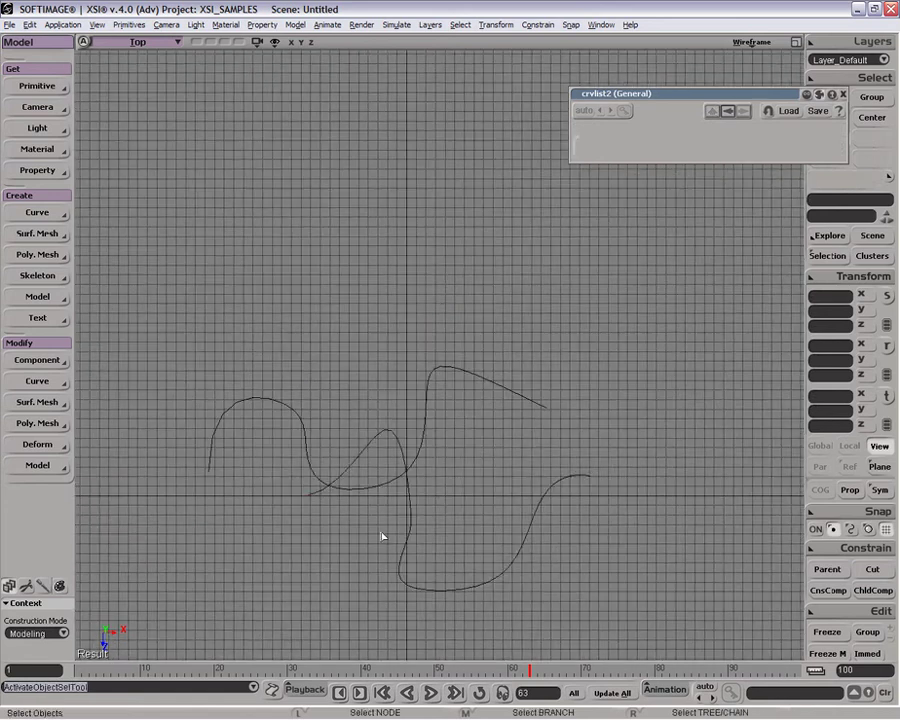
left_click_drag(385, 528, 506, 603)
key("v")
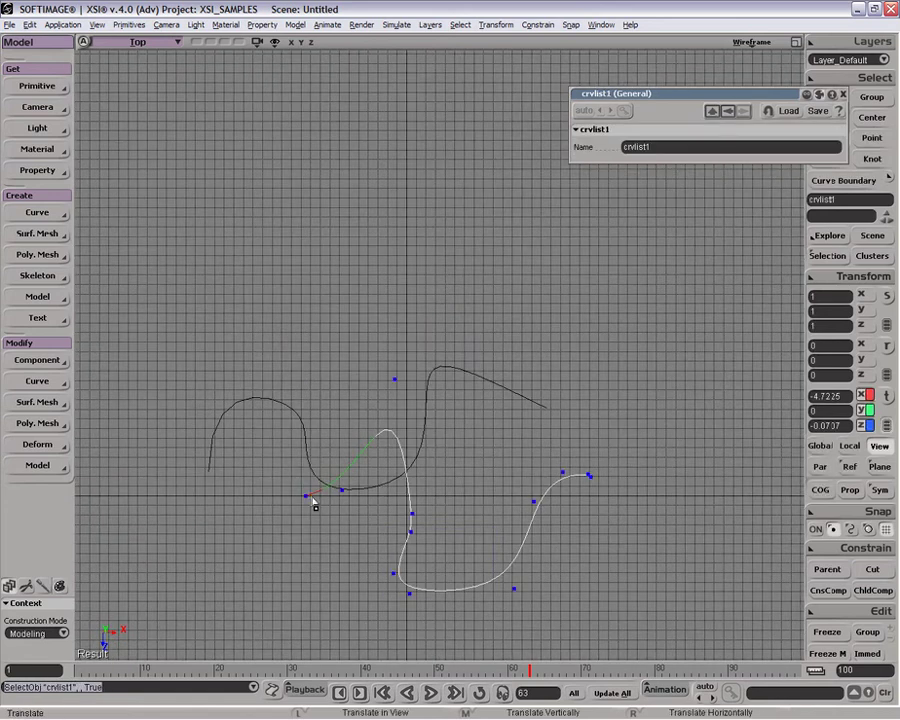
left_click_drag(305, 497, 221, 514)
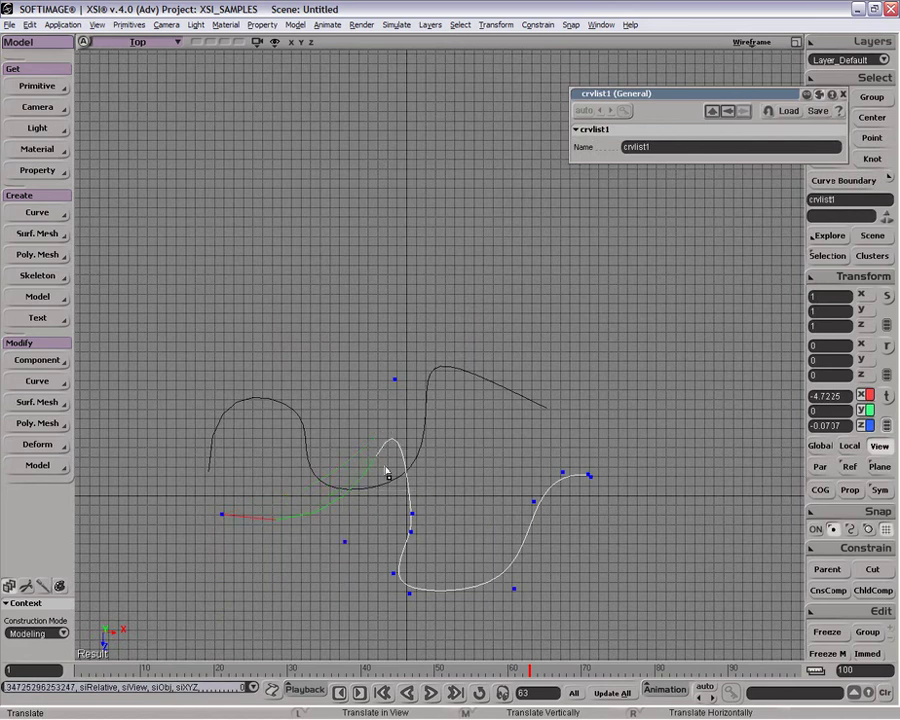
key("space")
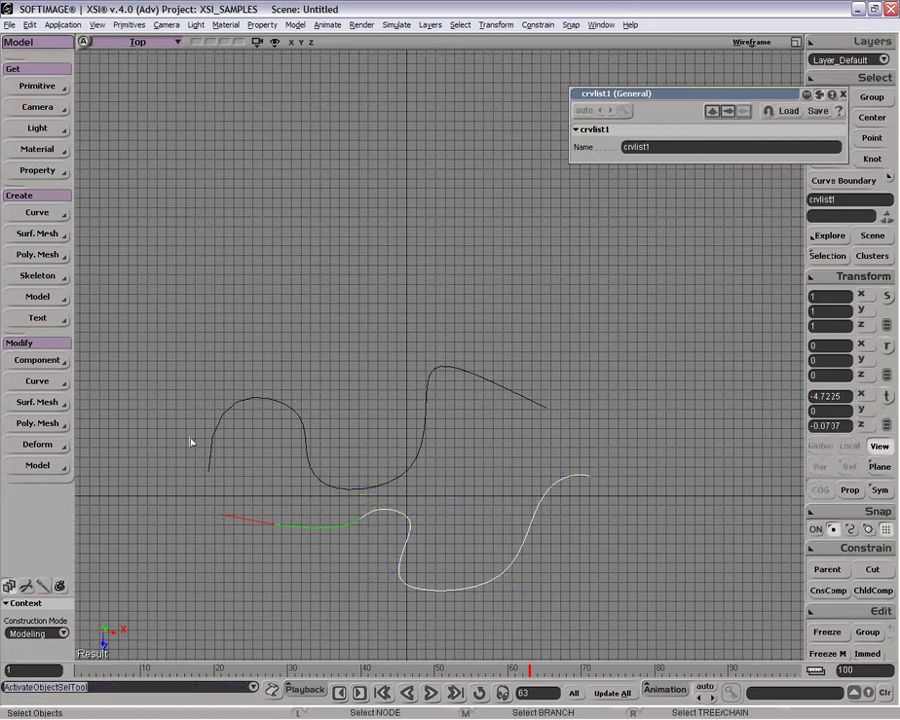
- Create a Blend curve joining the start boundaries of the two curves
left_click(207, 457)
left_click_drag(196, 449, 277, 614)
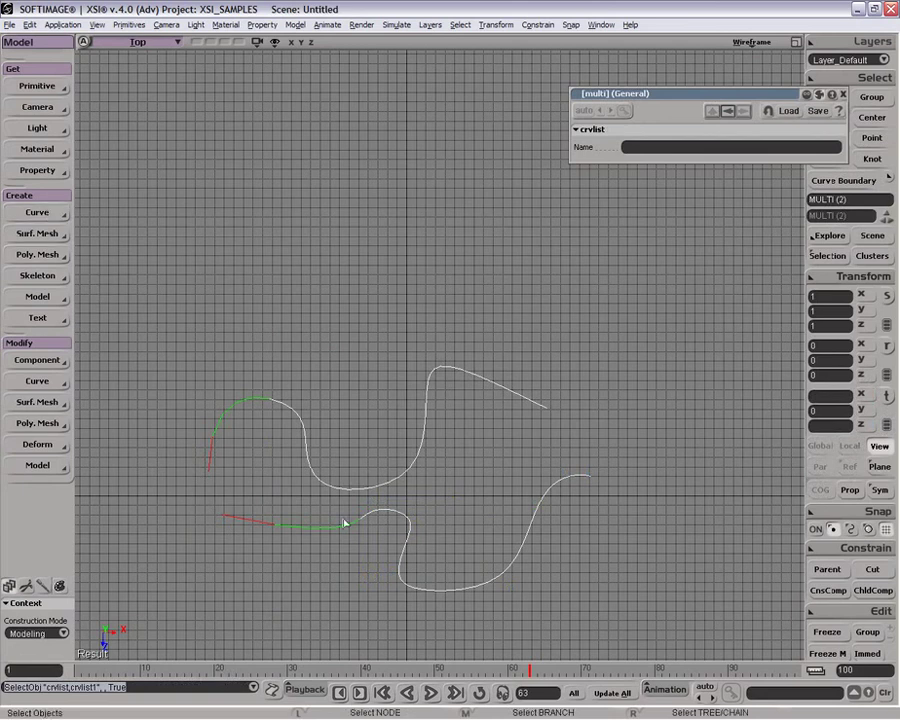
left_click(60, 213)
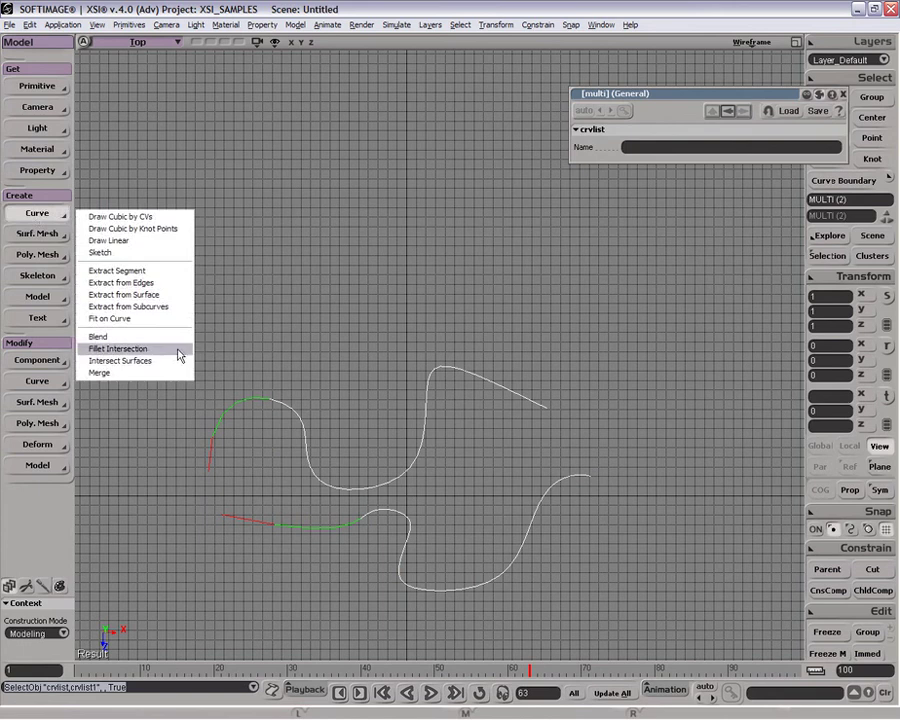
left_click(166, 342)
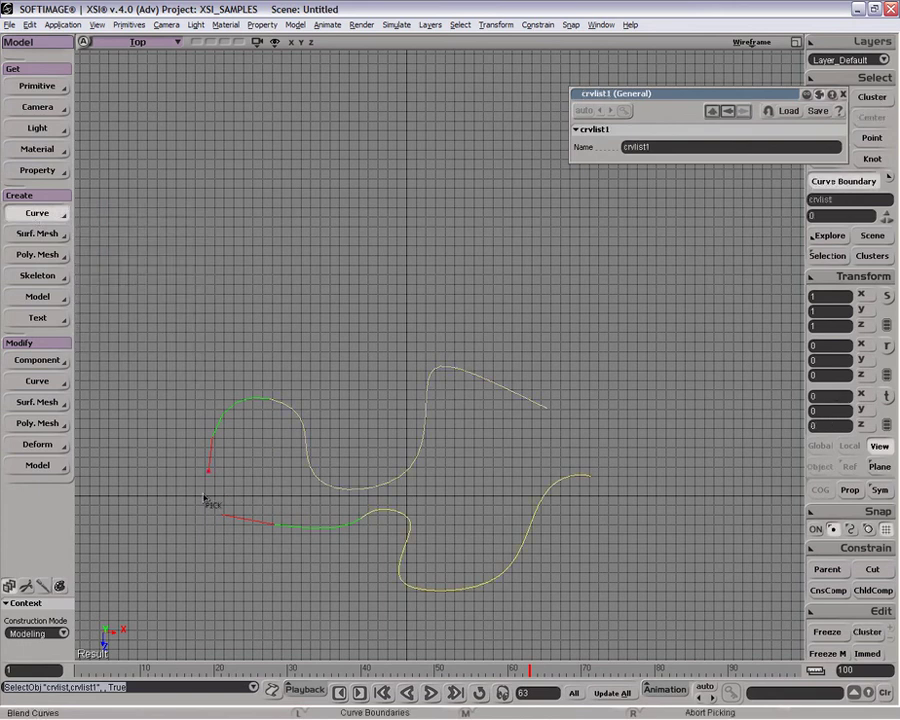
left_click(243, 537)
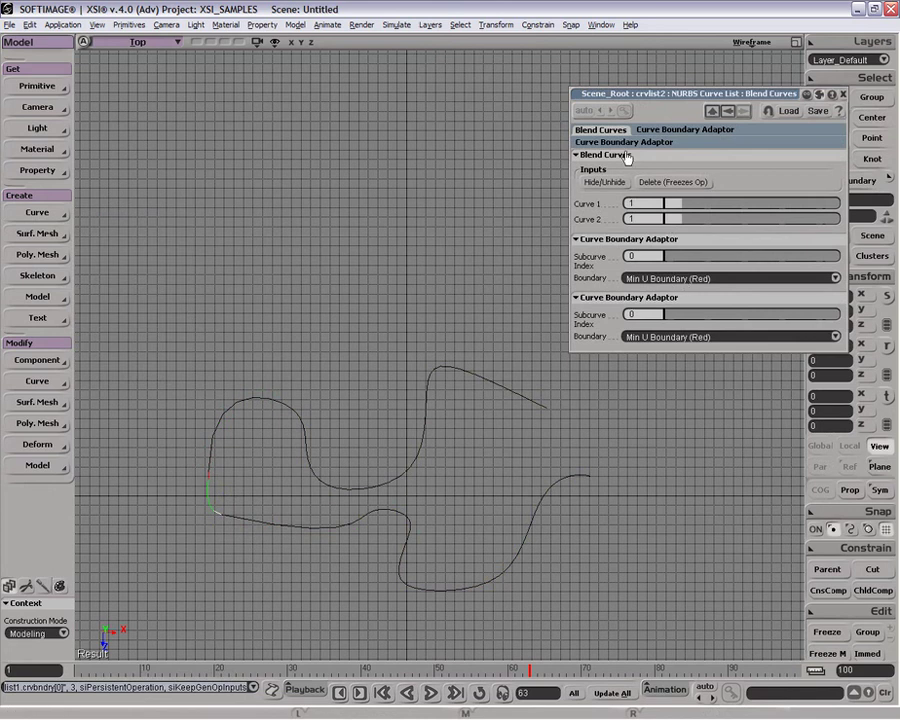
- Set the Blend operator's Curve 1 and Curve 2 values to 0.562, then delete the blend curve
left_click_drag(655, 203, 676, 215)
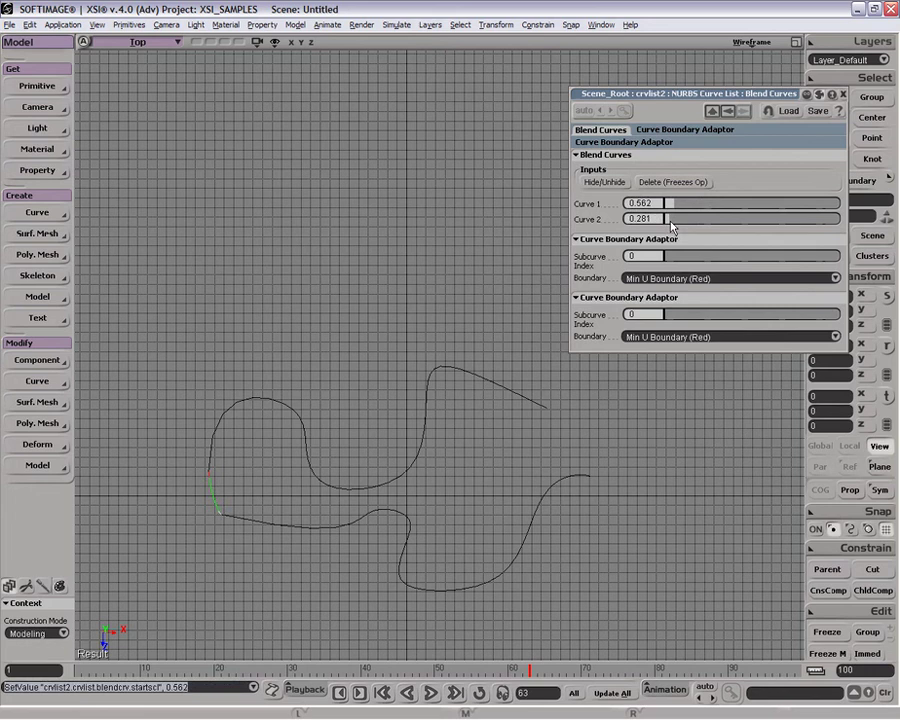
left_click(671, 221)
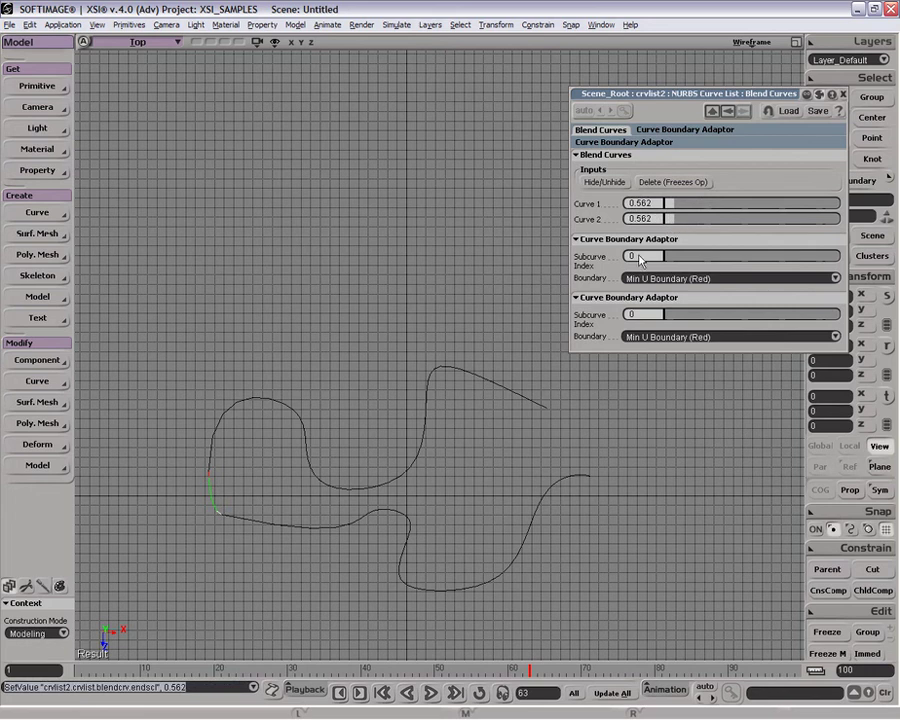
left_click(843, 95)
key("space")
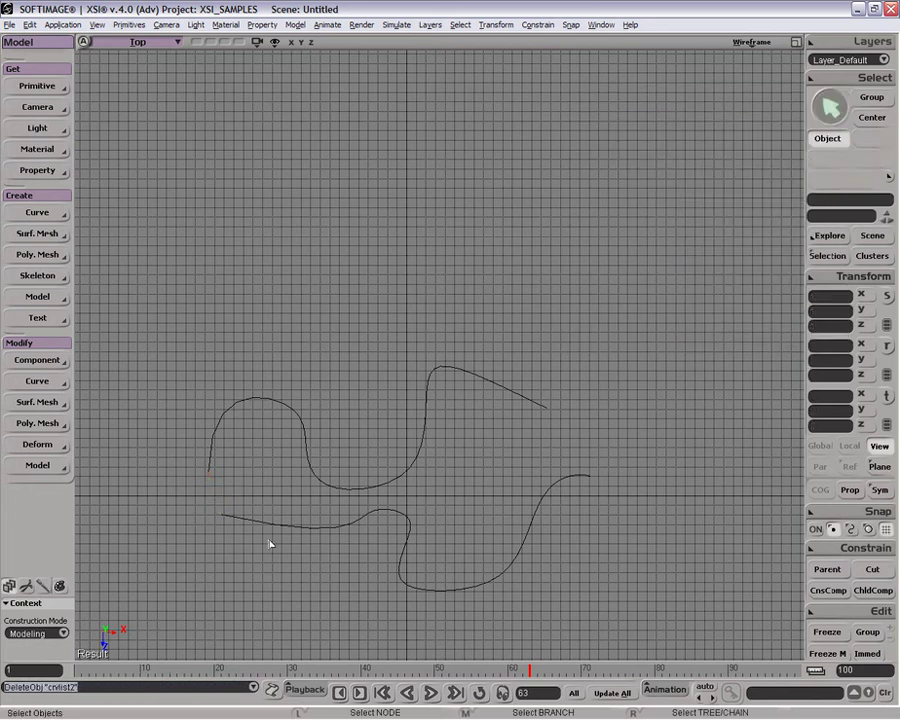
- Select both wavy curves and merge them at their start boundaries into a new curve
left_click_drag(282, 514, 310, 538)
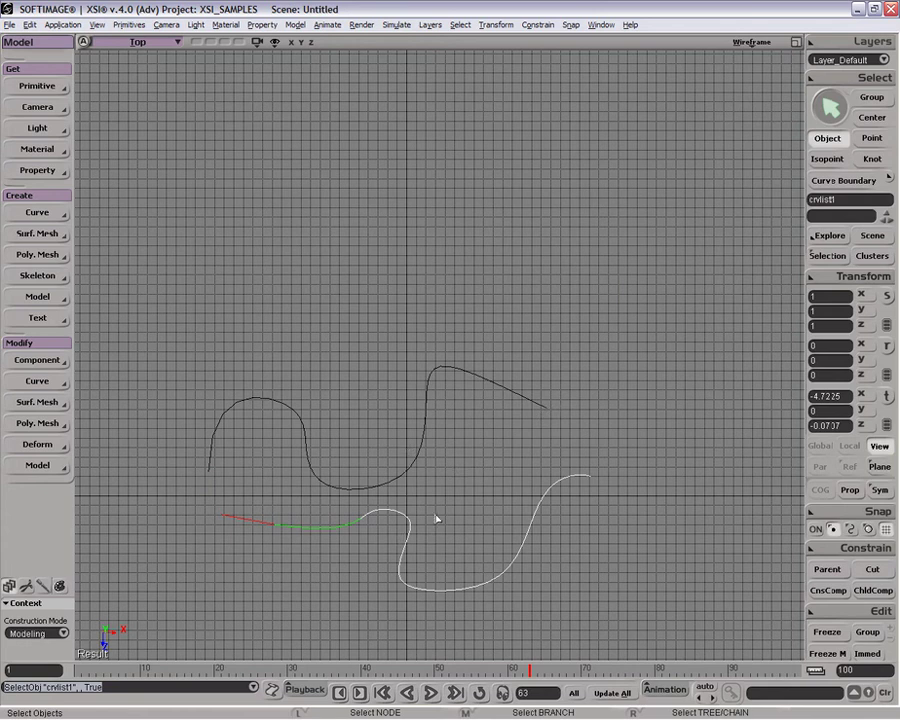
key("v")
key("space")
left_click_drag(383, 479, 328, 594)
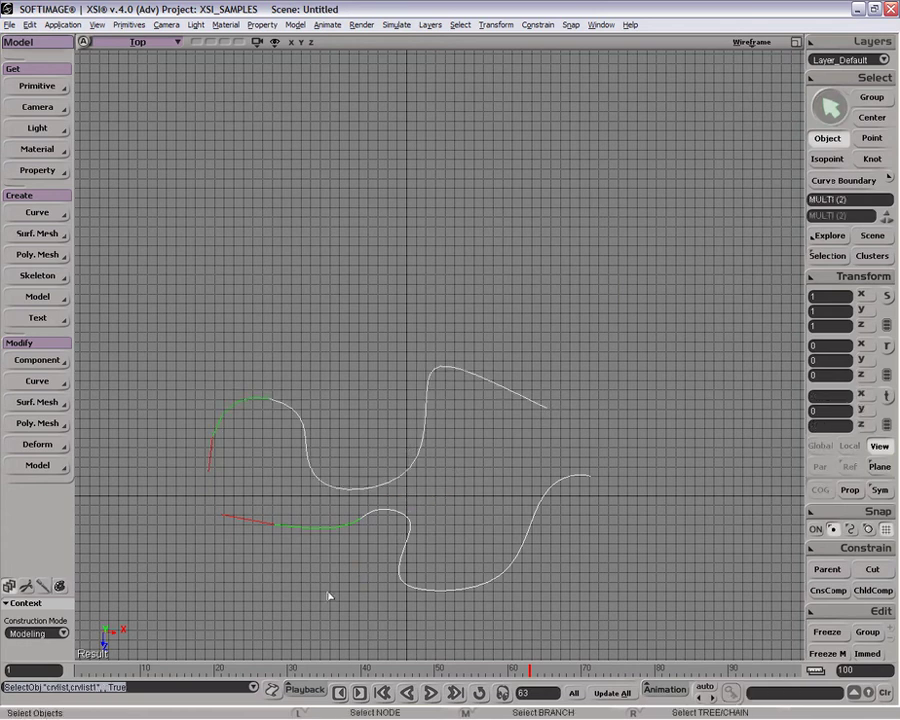
left_click(37, 213)
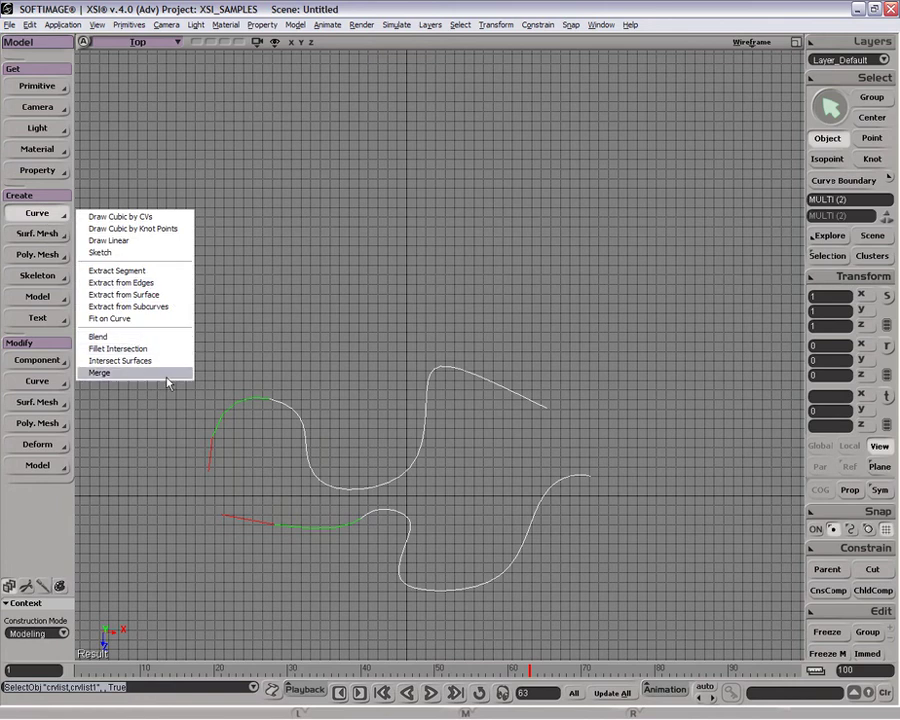
left_click(163, 370)
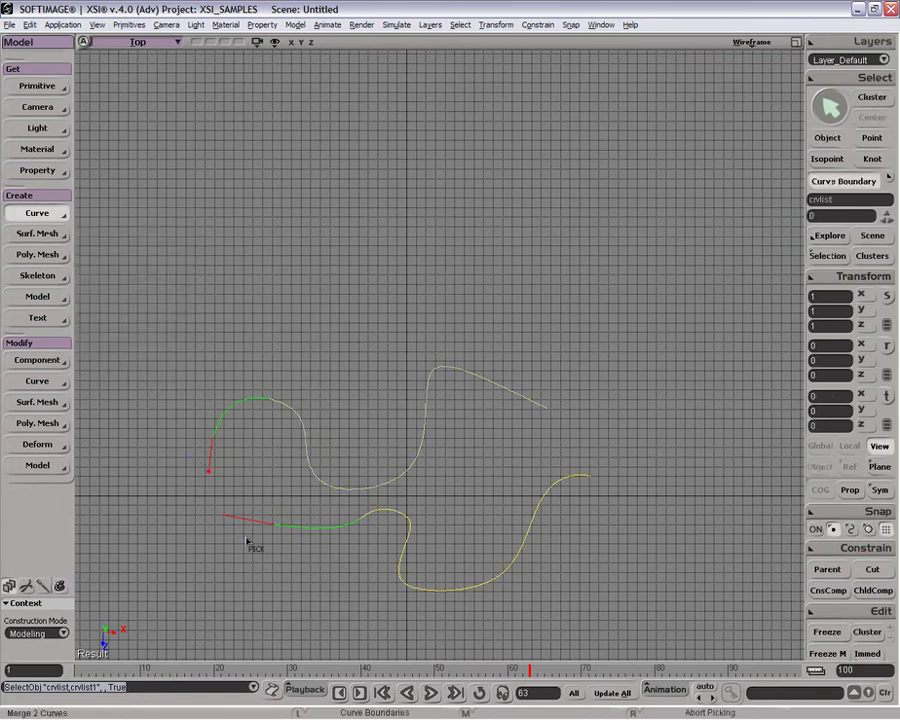
left_click(226, 510)
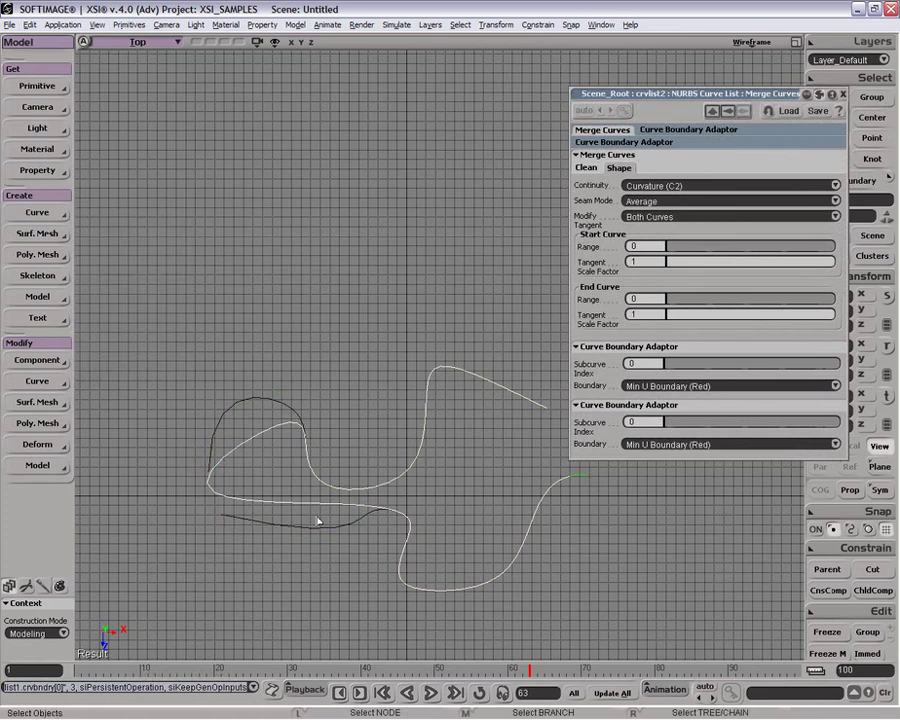
- Set the merge continuity to Tangent (C1), with a Start Curve range of 0.013 and an End Curve range of 0.017
left_click(680, 184)
left_click(681, 173)
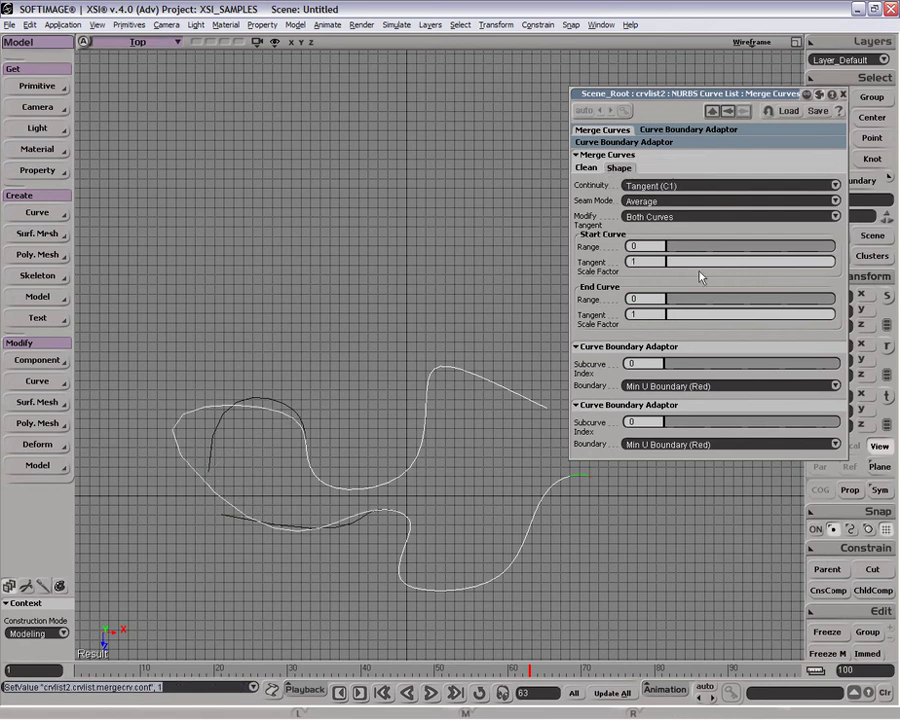
left_click_drag(692, 250, 670, 250)
mouse_move(681, 301)
left_mouse_down()
mouse_move(691, 301)
mouse_move(671, 299)
left_mouse_up()
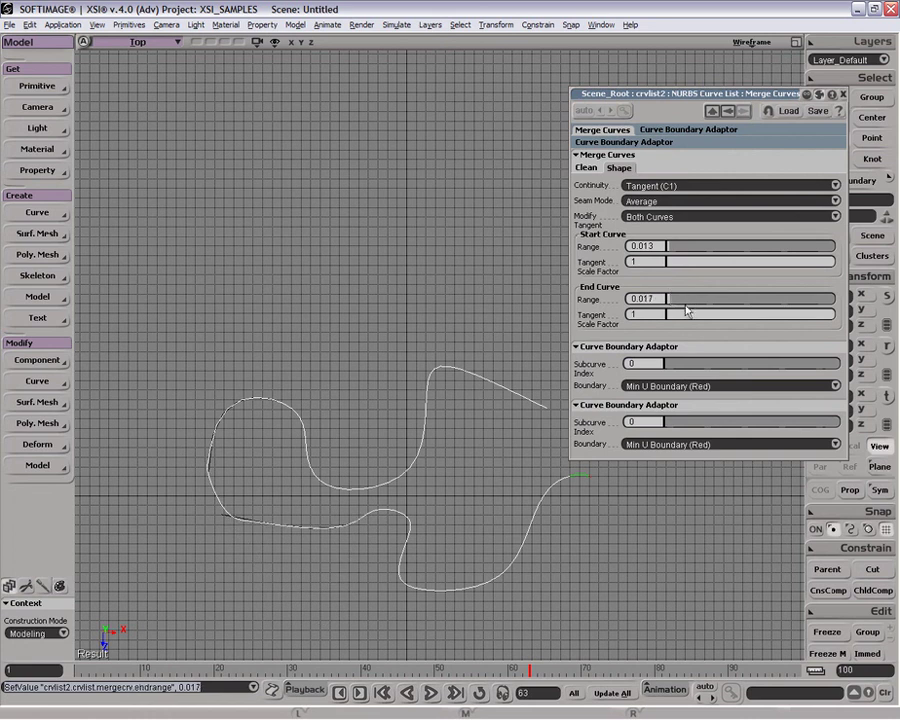
- Set the merged curve's tangent scale factors to 0.565 for the Start Curve and 0.766 for the End Curve
left_click_drag(810, 314, 739, 311)
left_click_drag(813, 265, 761, 260)
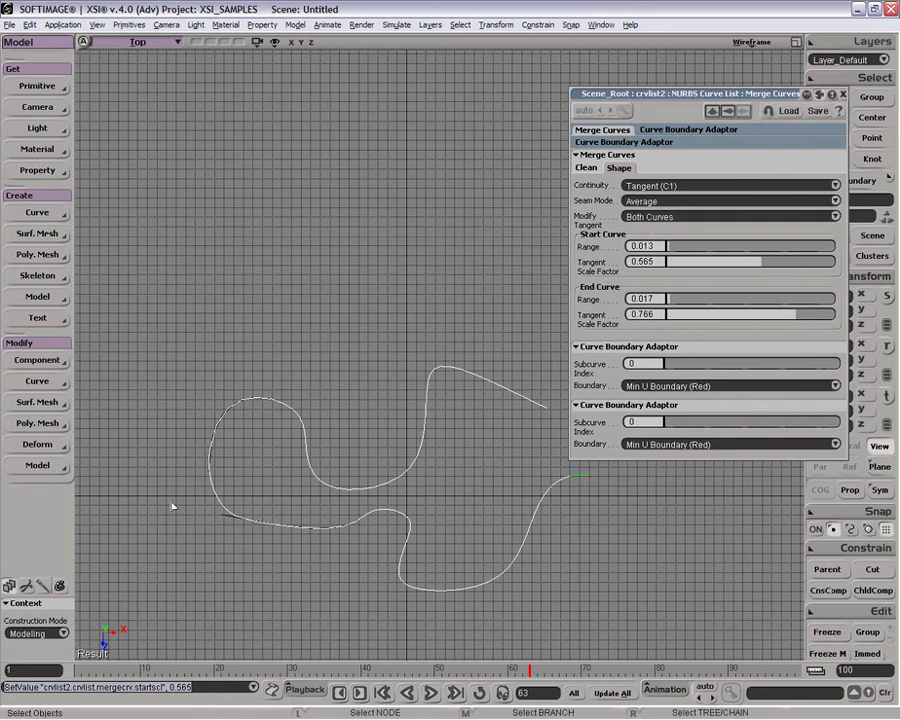
key("space")
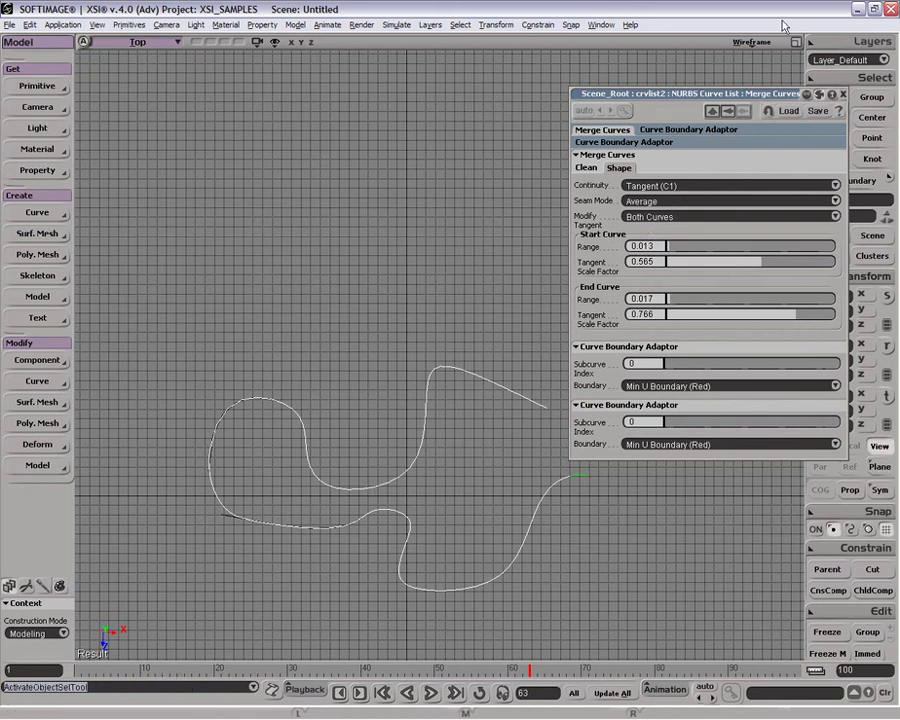
left_click(833, 96)
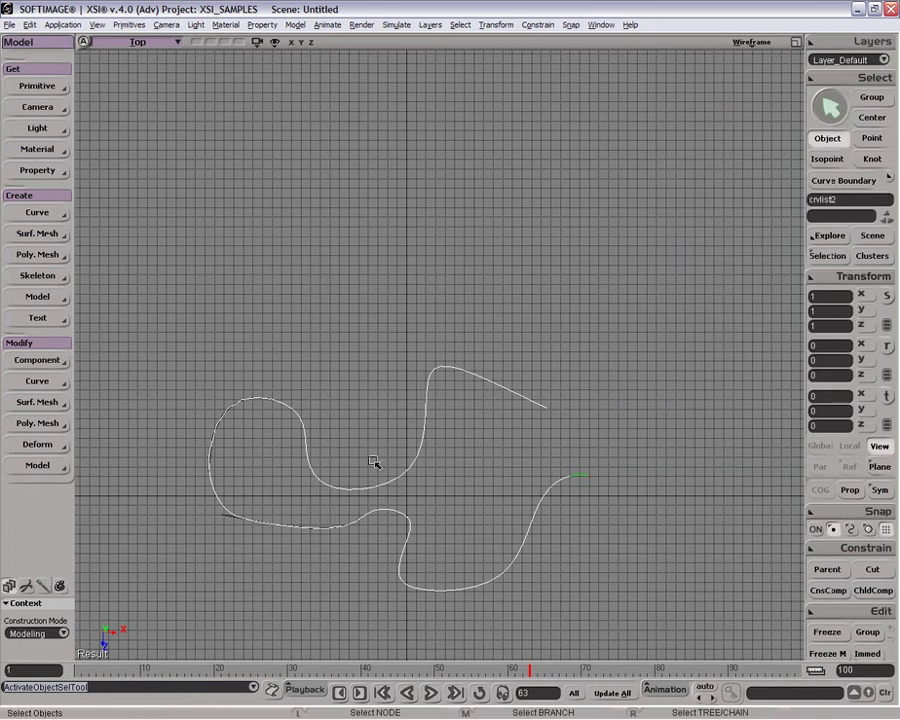
- Move the merged curve about 25 units in negative Z, clear of the original curves, and delete it
key("v")
left_click_drag(424, 530, 424, 336)
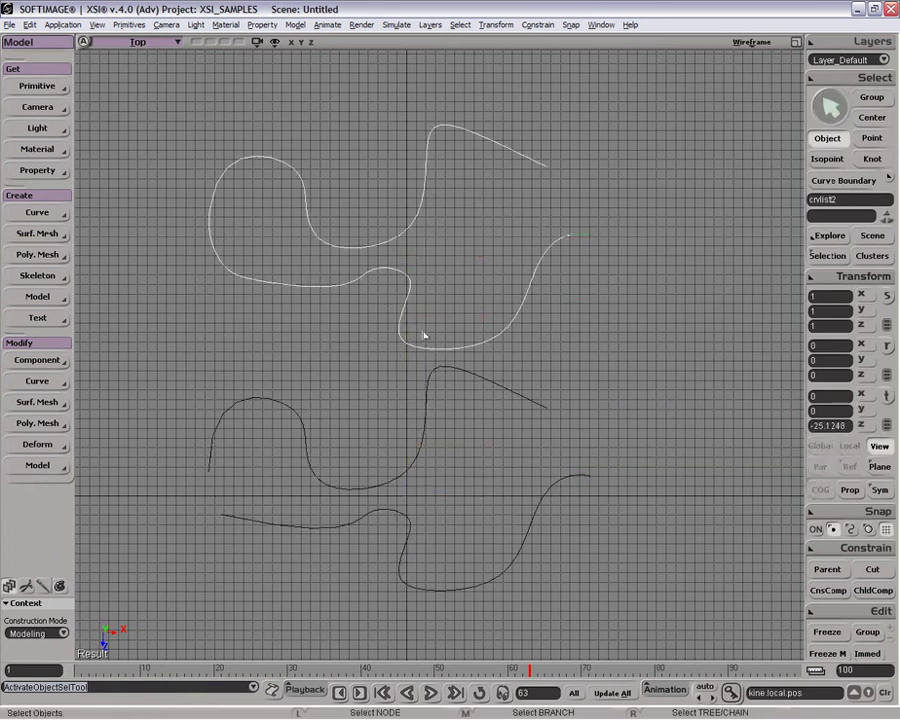
key("Delete")
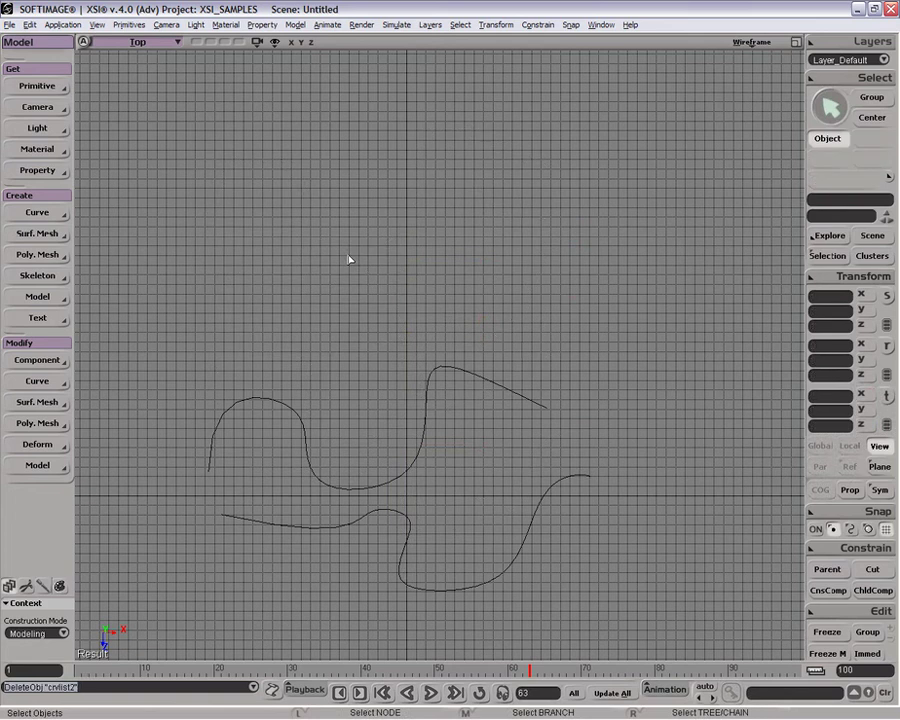
left_click(34, 221)
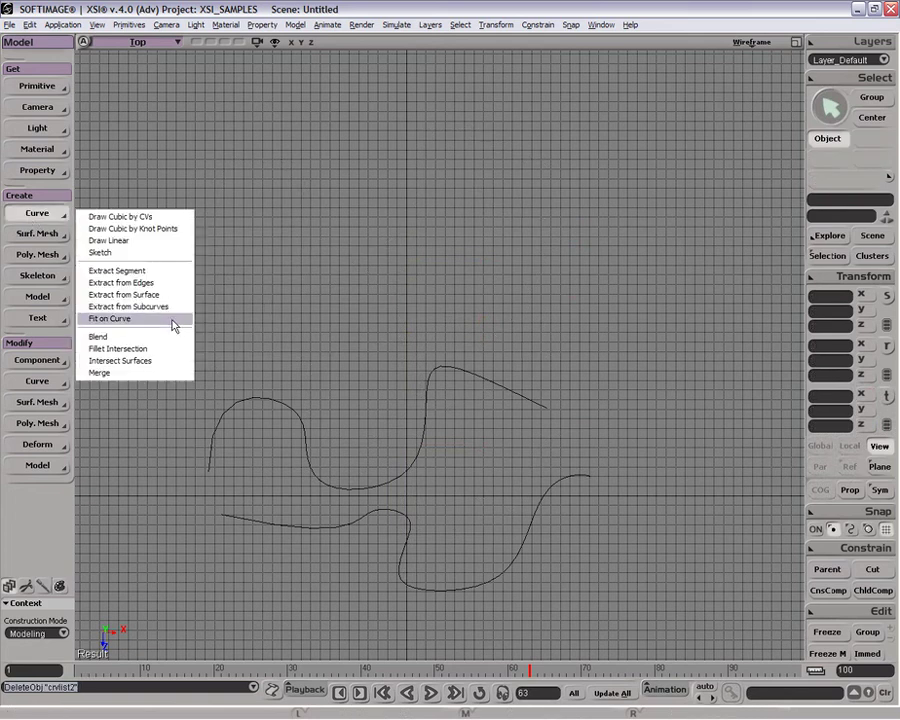
left_click(335, 343)
- Using Add-Point Tool by CVs, extend the upper curve's end downward with one point and insert another above the middle of its trough
key("space")
left_click_drag(299, 414, 290, 460)
key("z")
left_click_drag(325, 552, 366, 504)
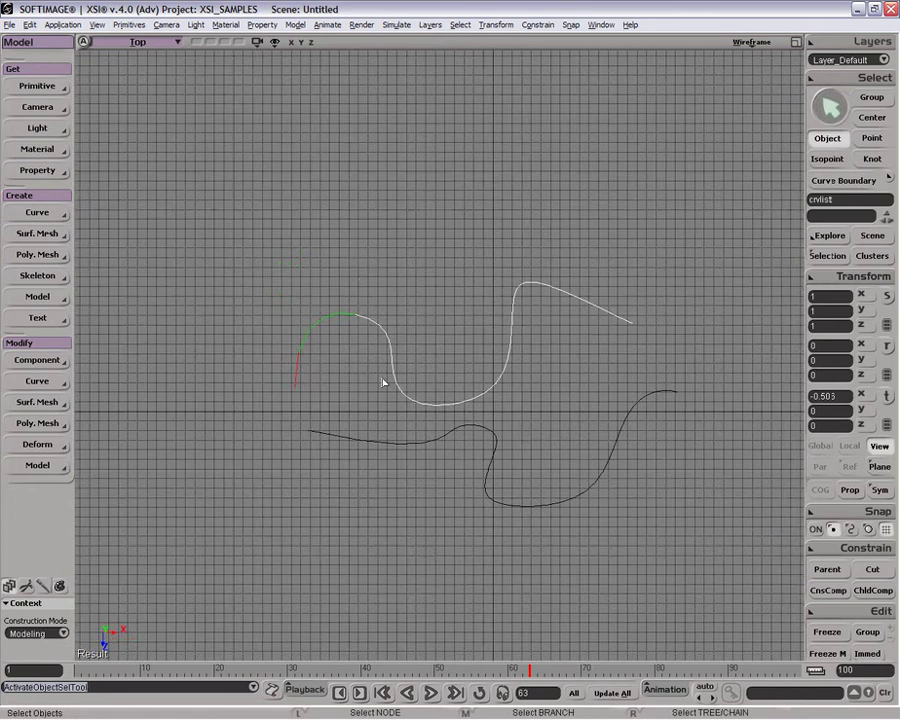
key("m")
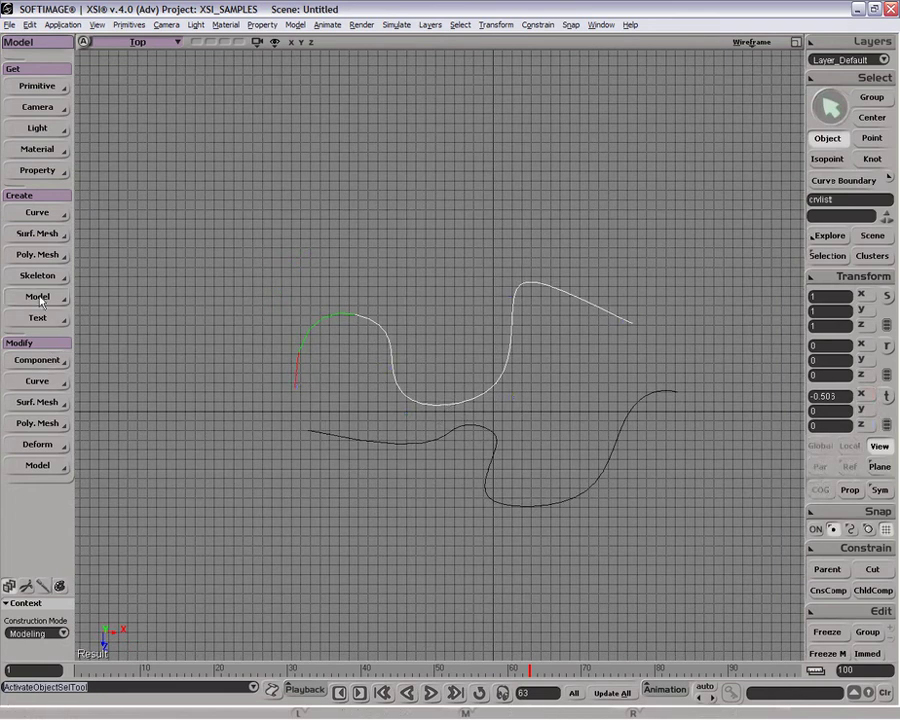
left_click(22, 381)
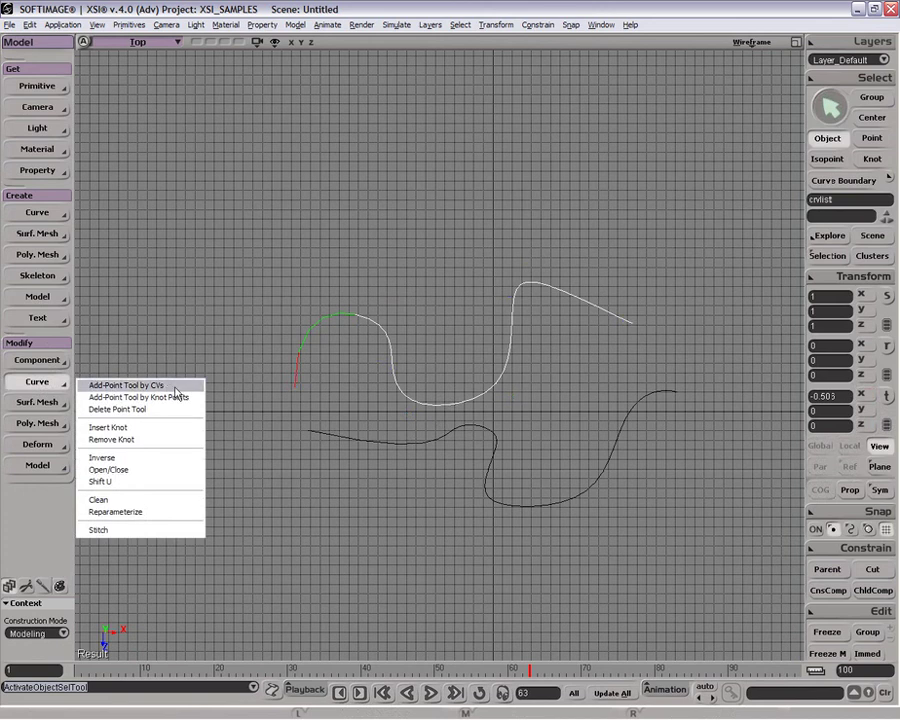
left_click(177, 384)
left_click_drag(440, 345, 619, 368)
middle_click_drag(470, 382, 470, 350)
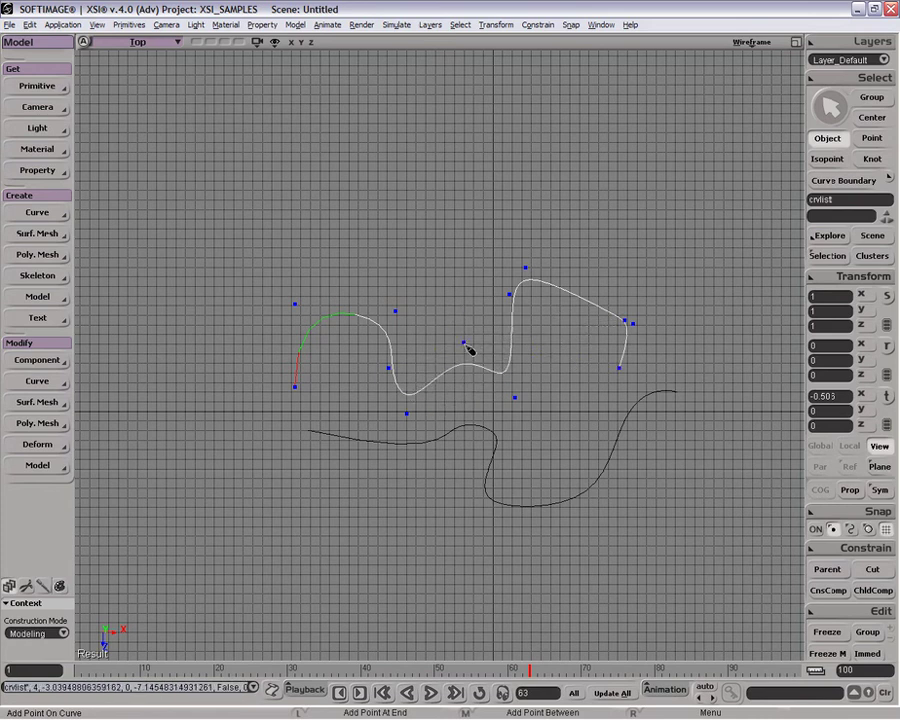
right_click(366, 325)
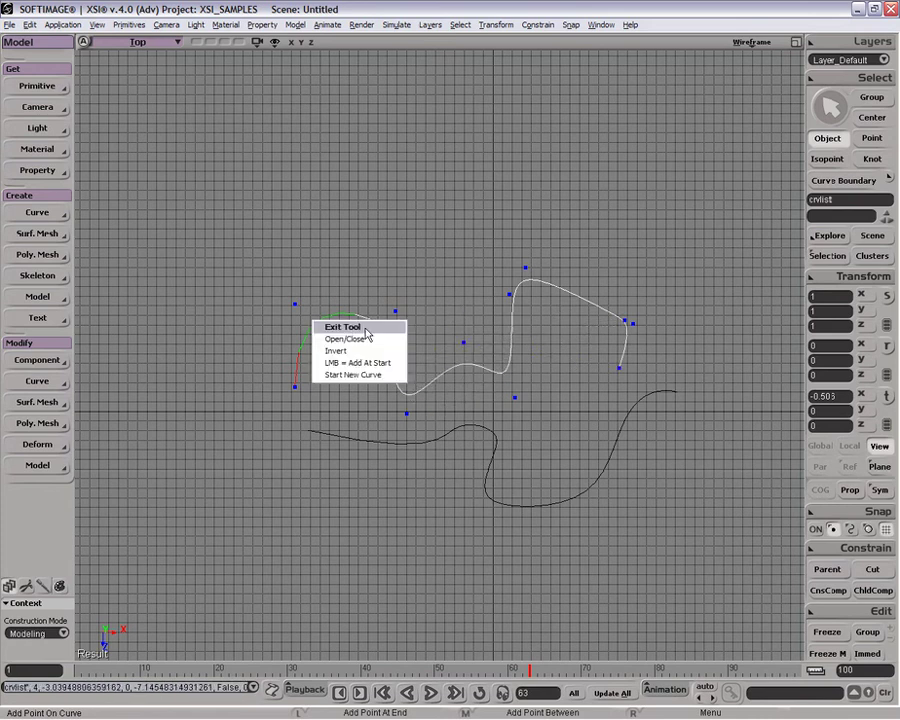
left_click(437, 267)
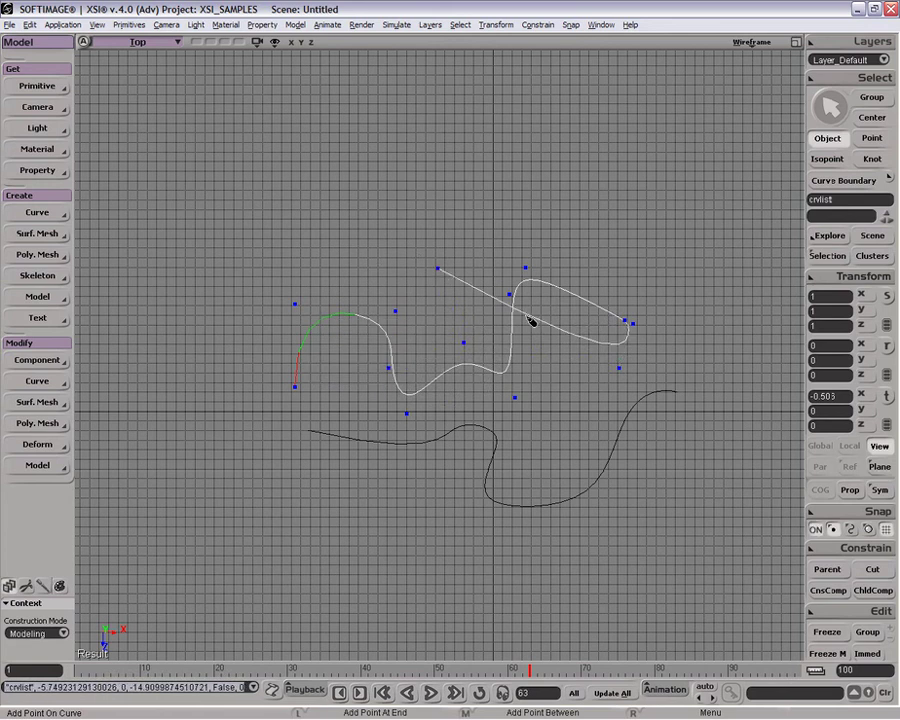
key("ctrl+z")
key("Escape")
- Using Add-Point Tool by Knot Points, extend the upper curve's end and insert knot points at its first hump and following descent
left_click(55, 362)
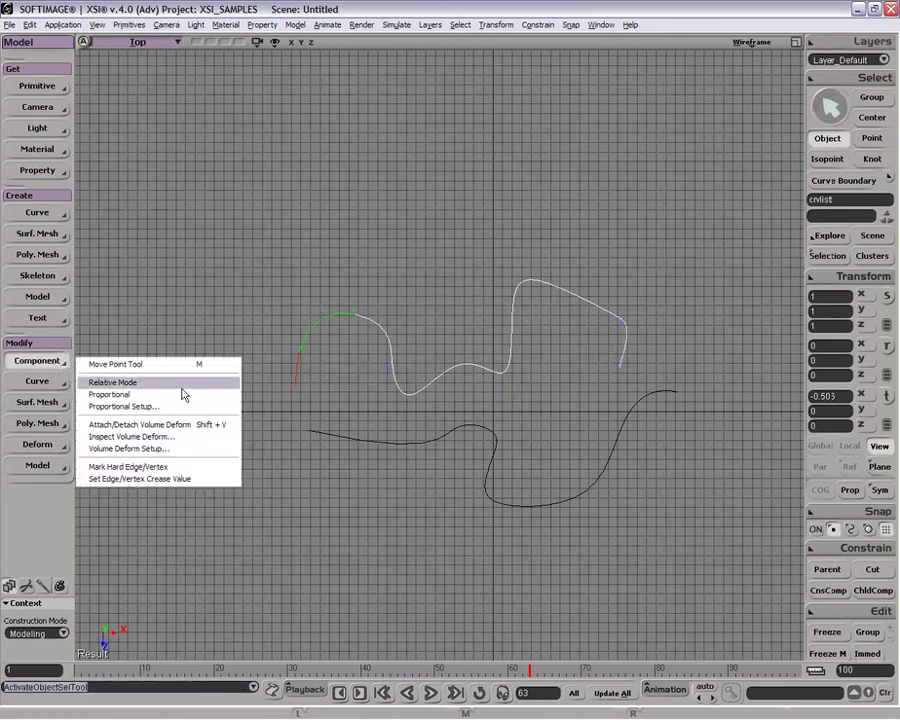
left_click(38, 386)
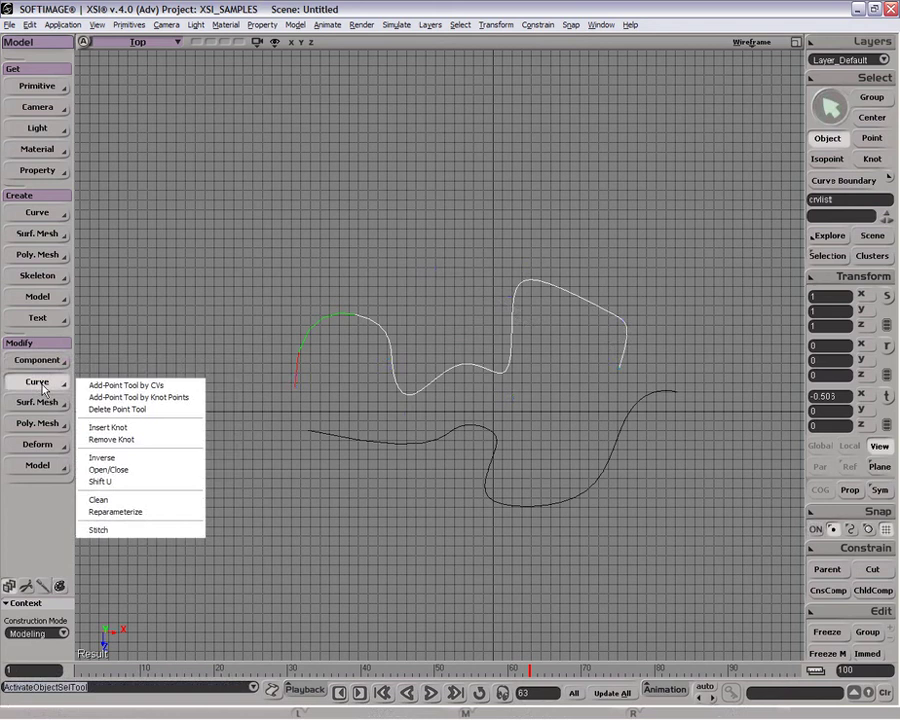
left_click(183, 399)
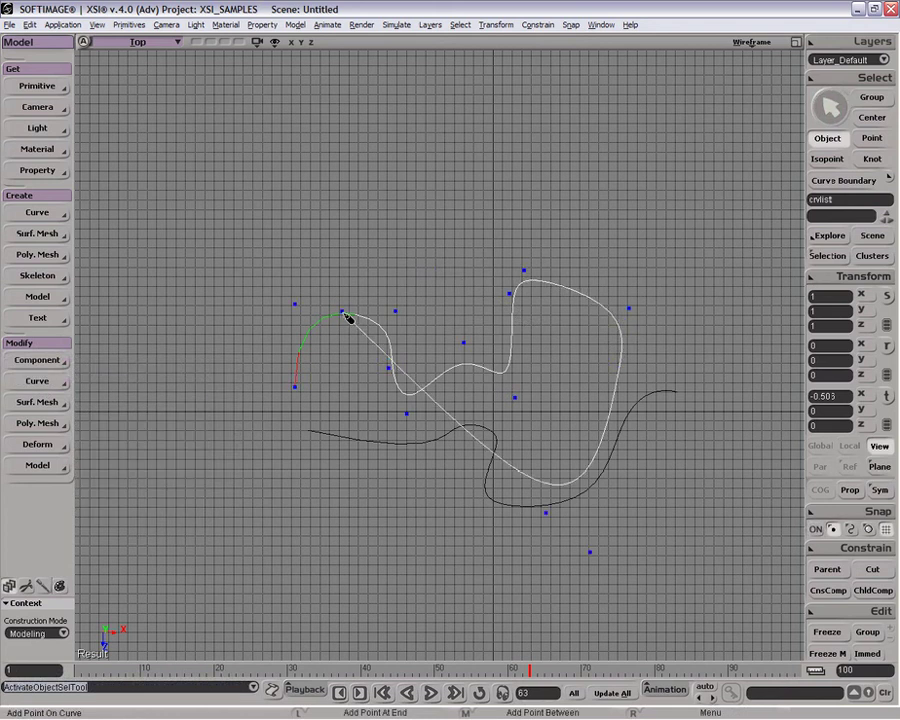
left_click(603, 406)
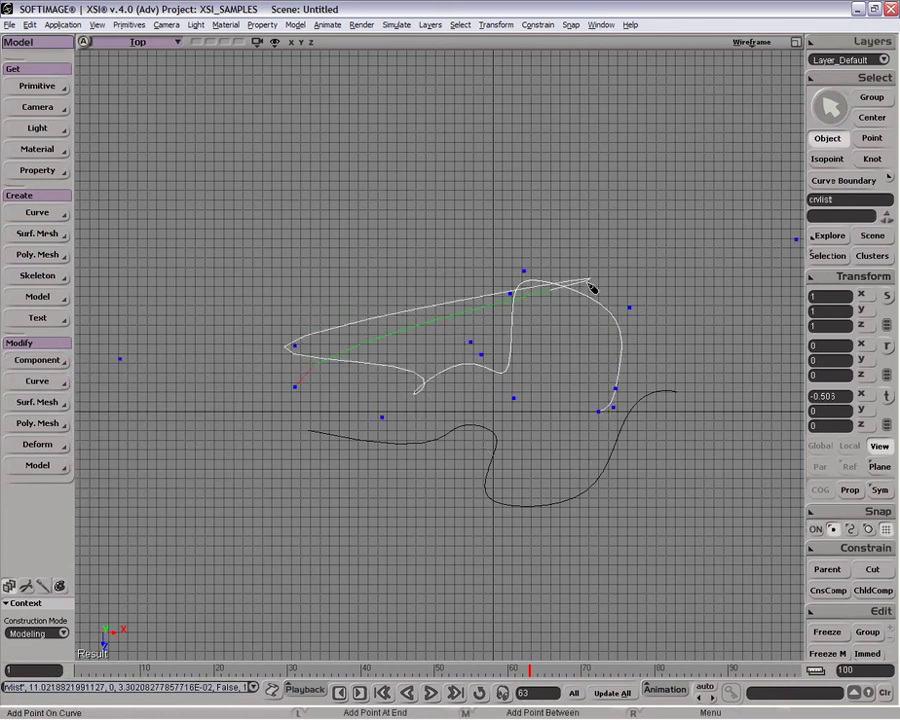
left_click(349, 333)
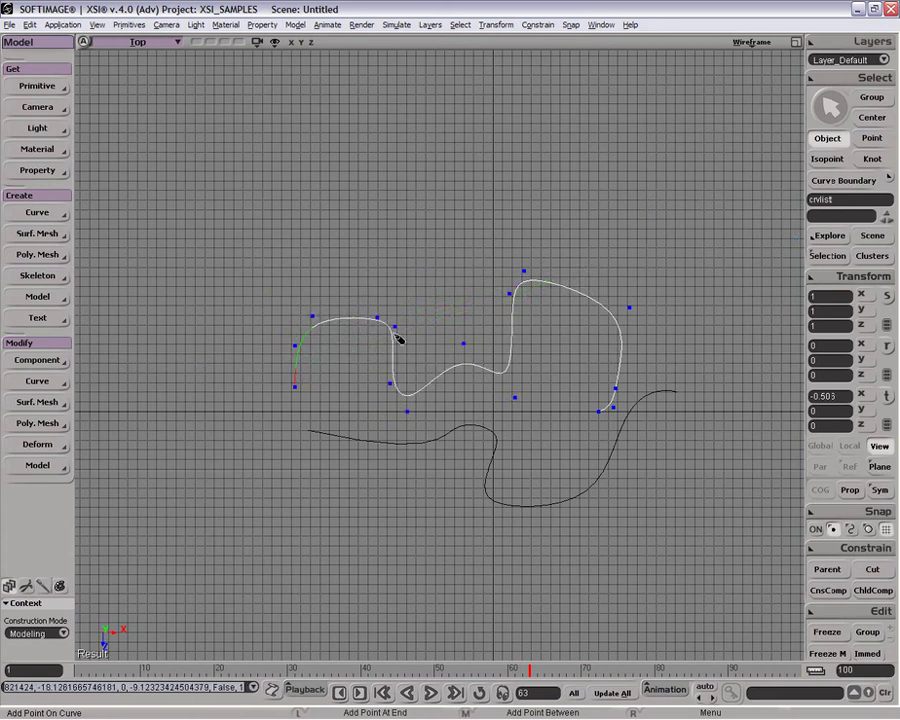
left_click(393, 342)
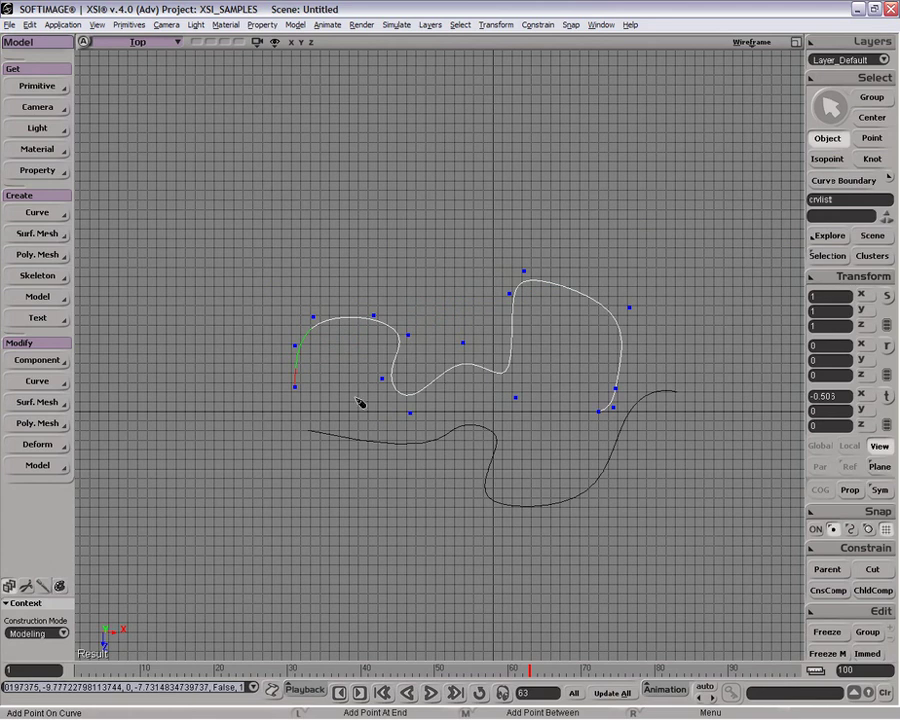
- Insert a knot near the start of the upper curve at Position 0.036
left_click(37, 381)
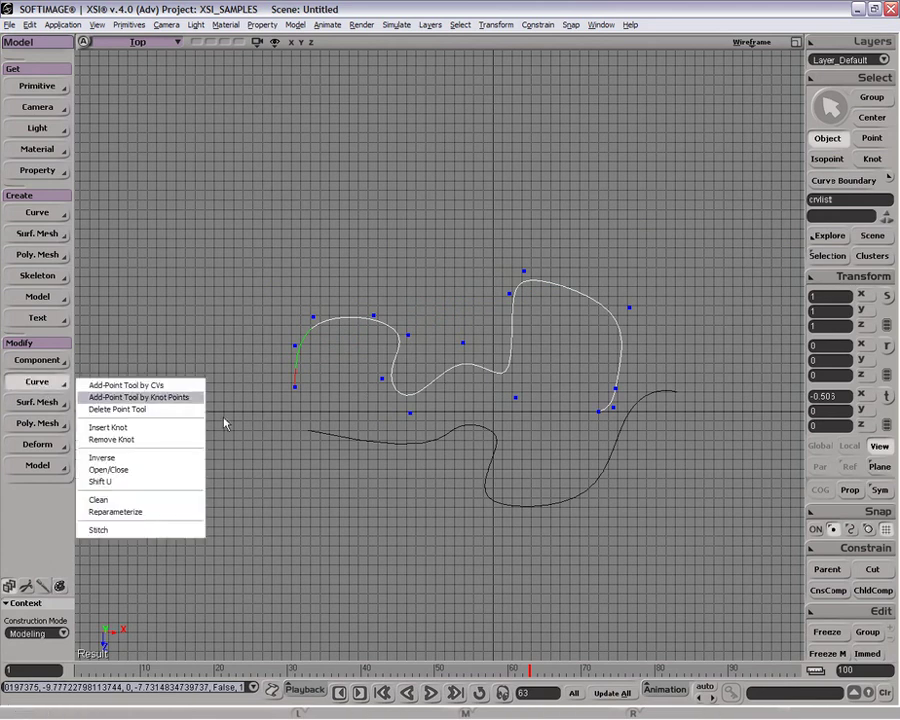
left_click(173, 431)
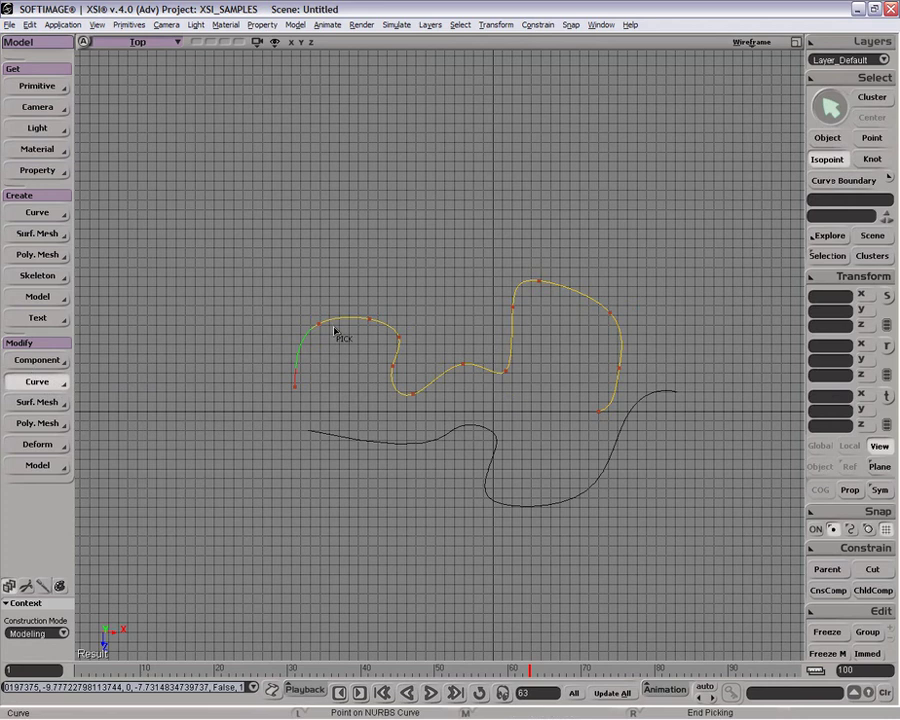
left_click(391, 329)
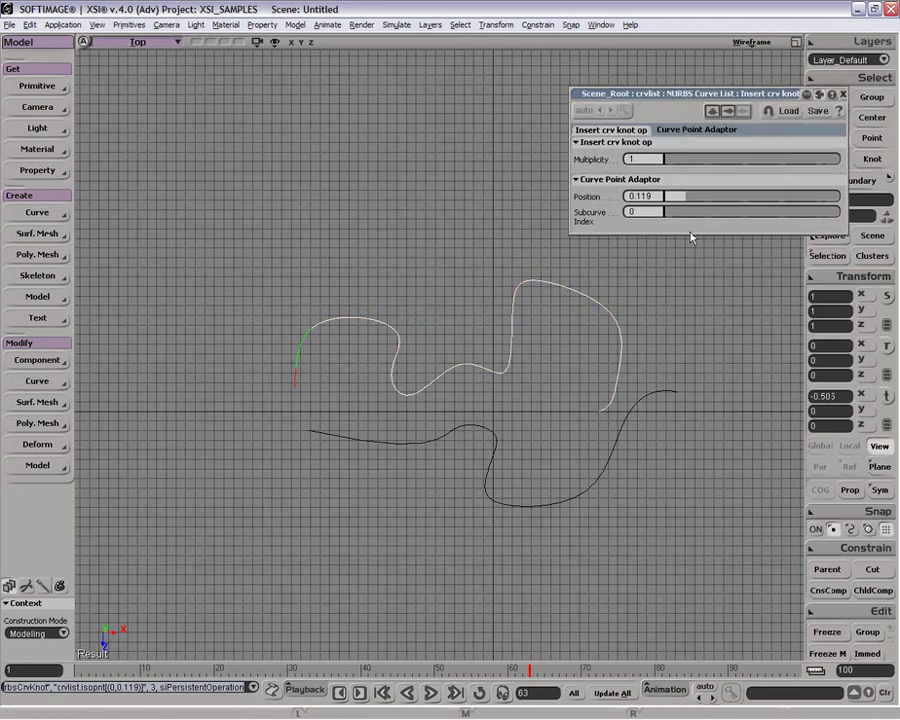
left_click_drag(688, 201, 665, 198)
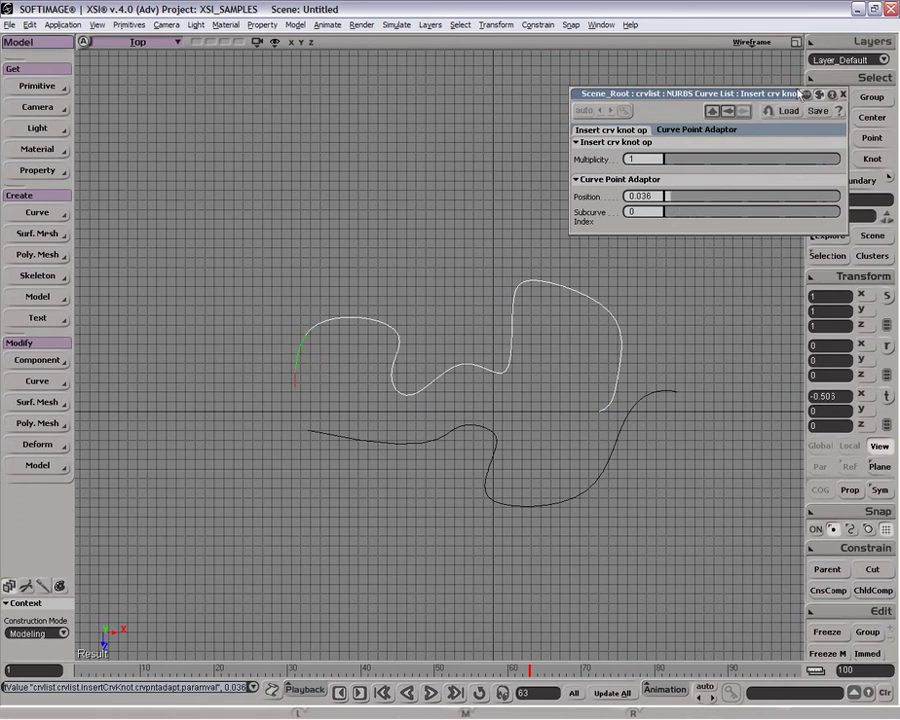
left_click(844, 93)
- Move the upper curve's control points on the descending side of its first hump slightly outward
key("v")
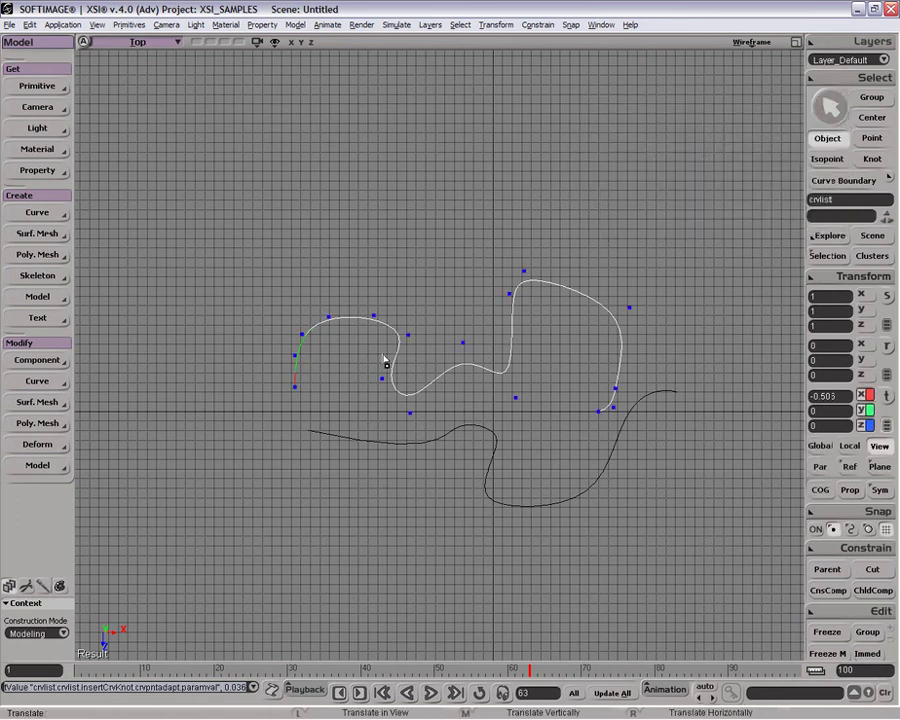
left_click_drag(409, 336, 382, 312)
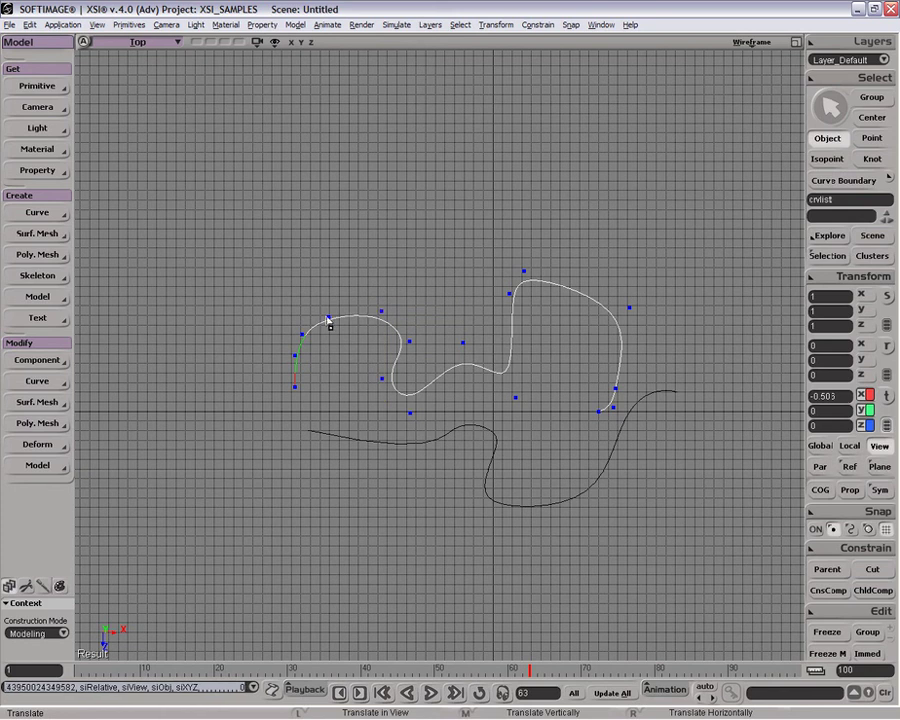
key("space")
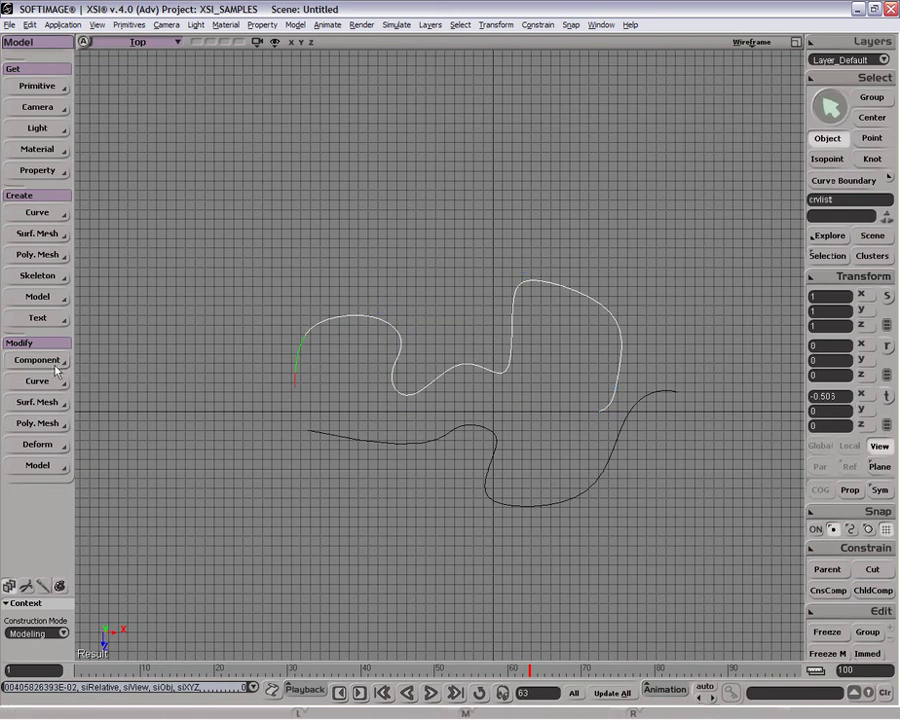
- Remove the knot on the descending side of the upper curve's first hump
left_click(55, 391)
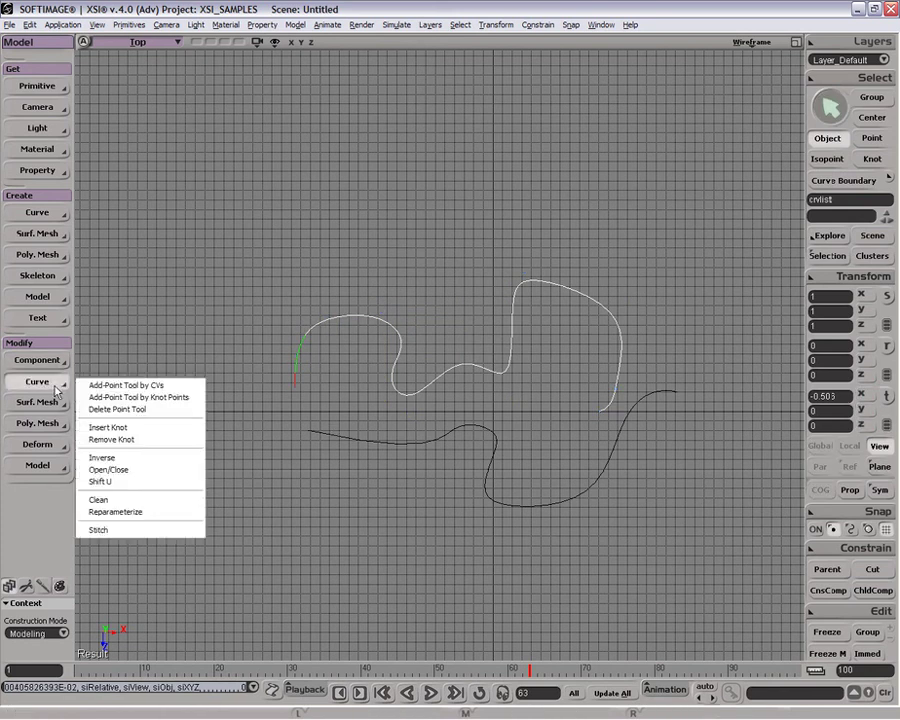
left_click(115, 440)
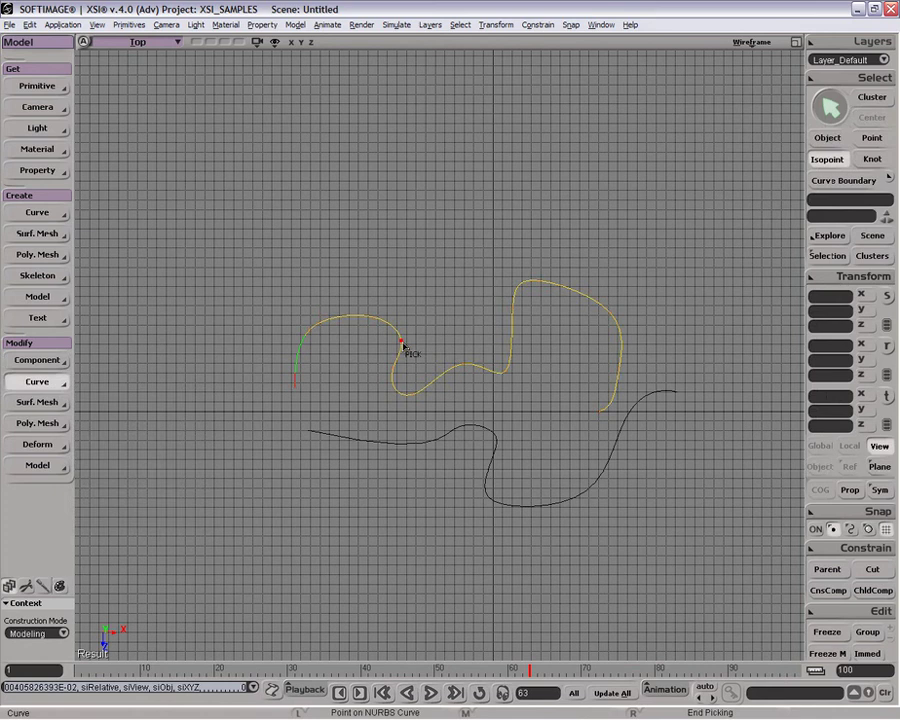
left_click(403, 346)
right_click(103, 368)
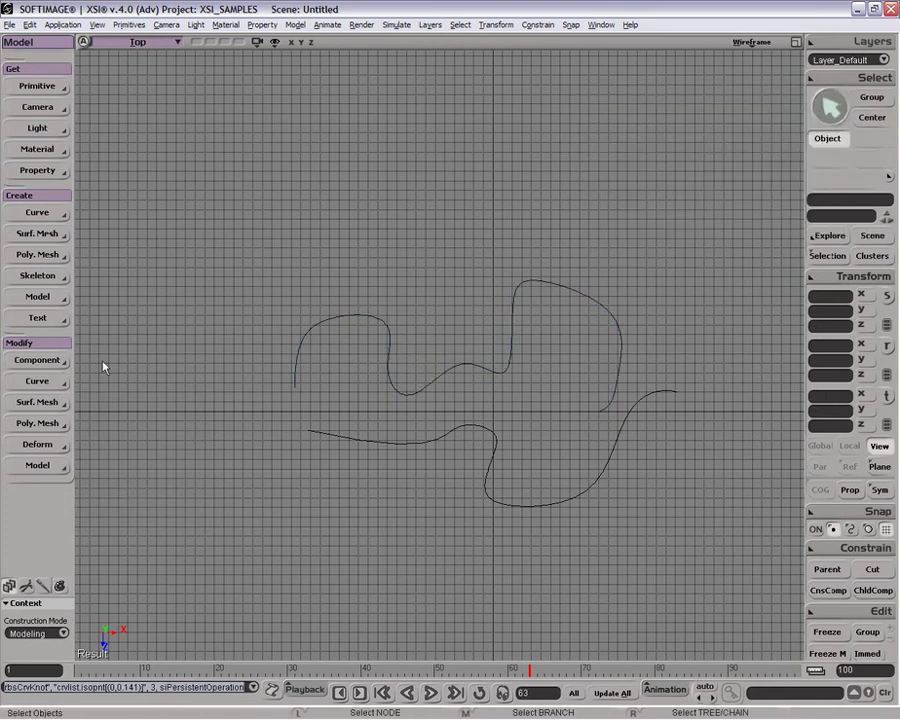
- Try closing the upper curve with Open/Close
left_click(50, 381)
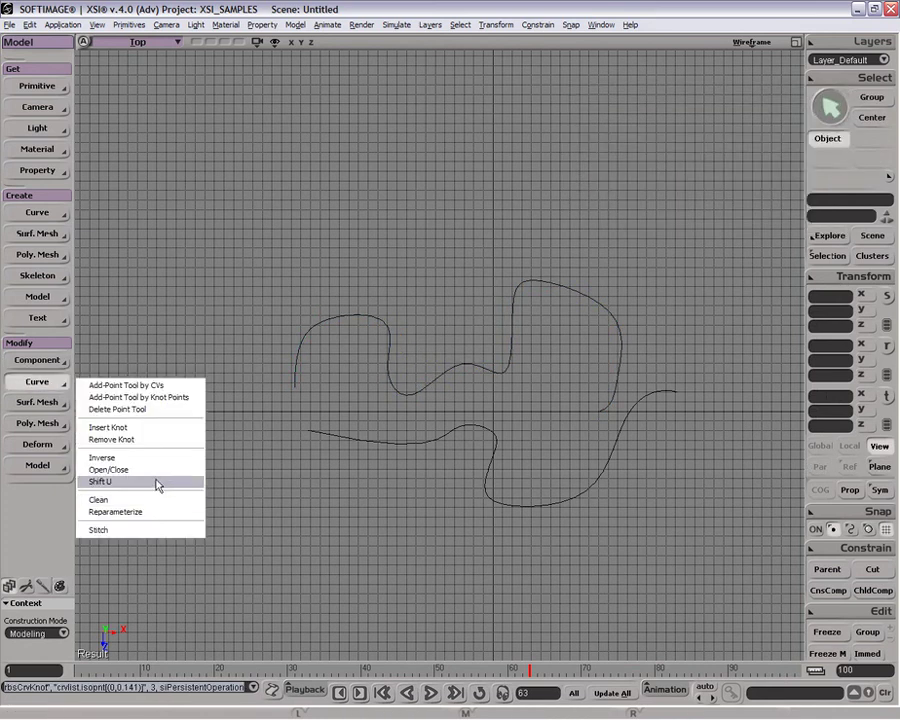
left_click(317, 402)
key("space")
left_click(388, 366)
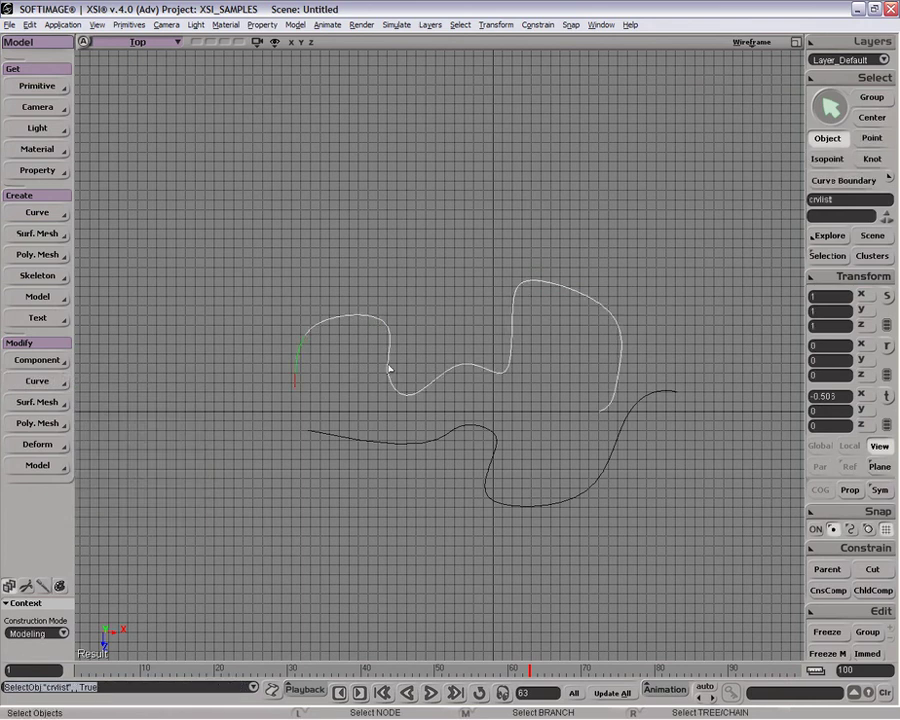
left_click(22, 386)
left_click(109, 470)
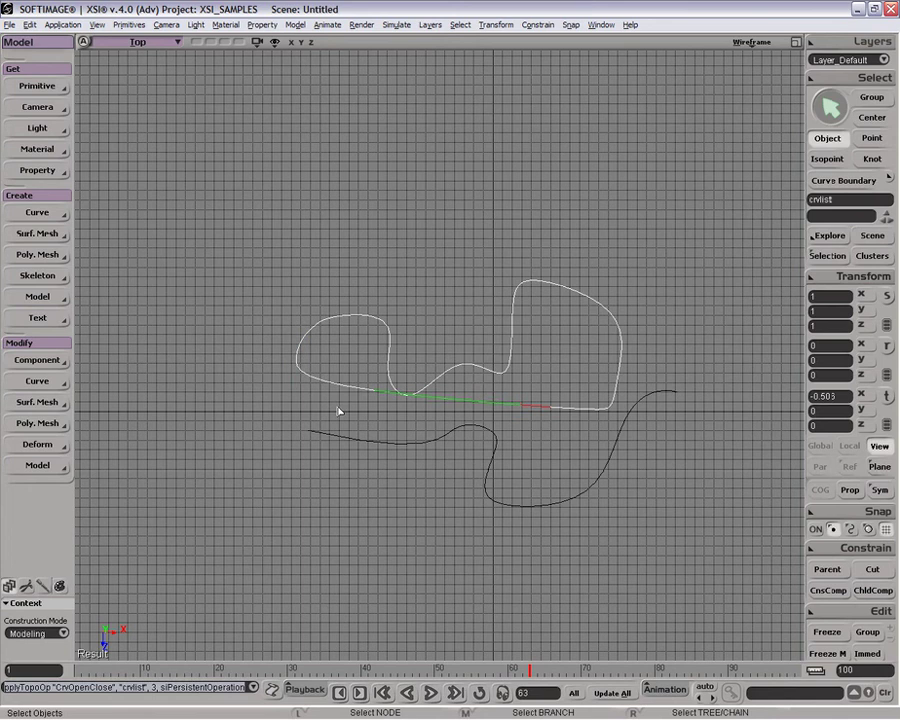
key("ctrl+z")
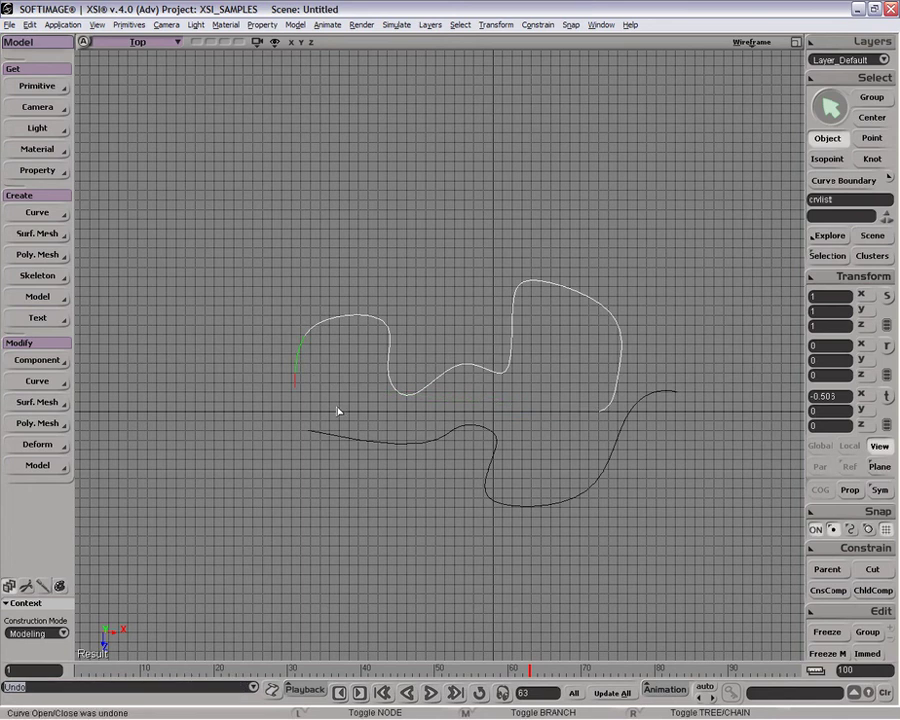
- Select both the upper and lower curves and delete them
left_click(37, 386)
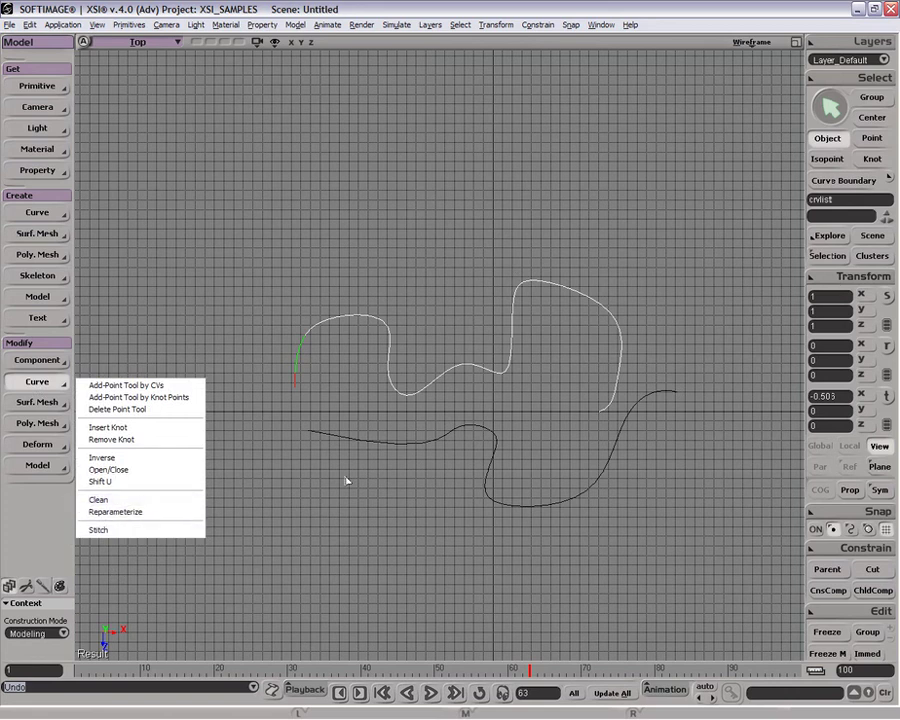
left_click_drag(400, 322, 436, 430)
left_click(436, 432, "shift")
key("Delete")
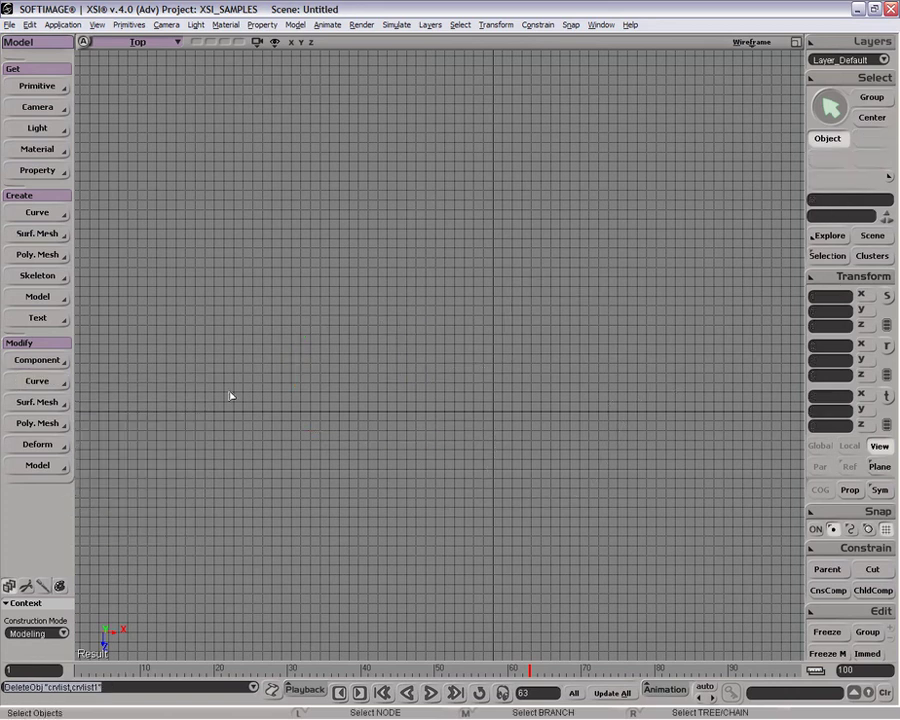
- Sketch a long freehand curve with several loops and zigzags across the Top view's upper half and display its control points
left_click(60, 212)
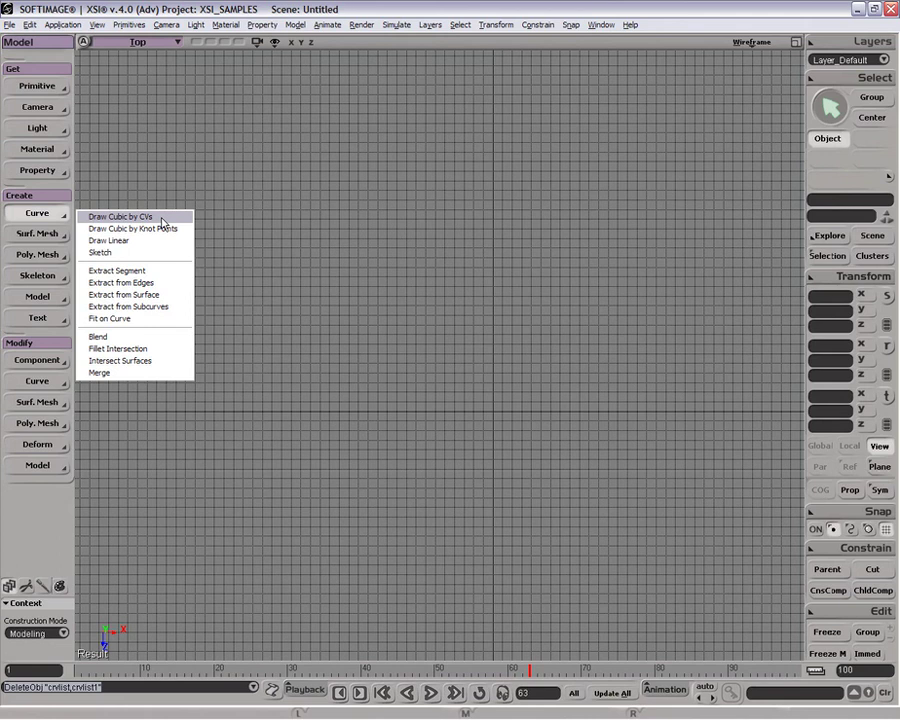
left_click(160, 216)
left_click(52, 214)
left_click(112, 252)
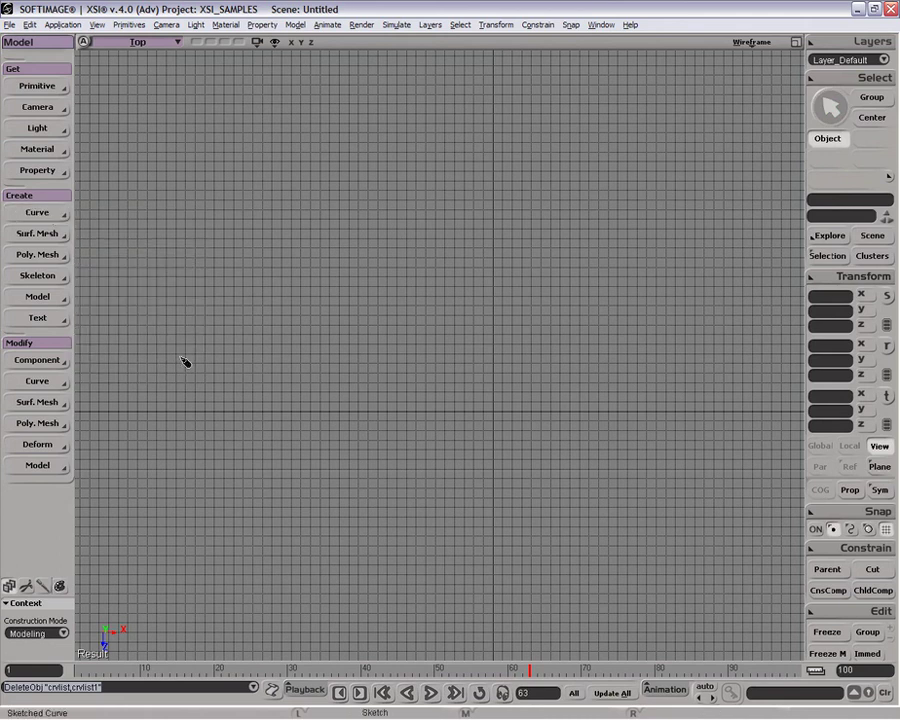
left_click_drag(181, 355, 210, 226)
left_click_drag(165, 312, 323, 300)
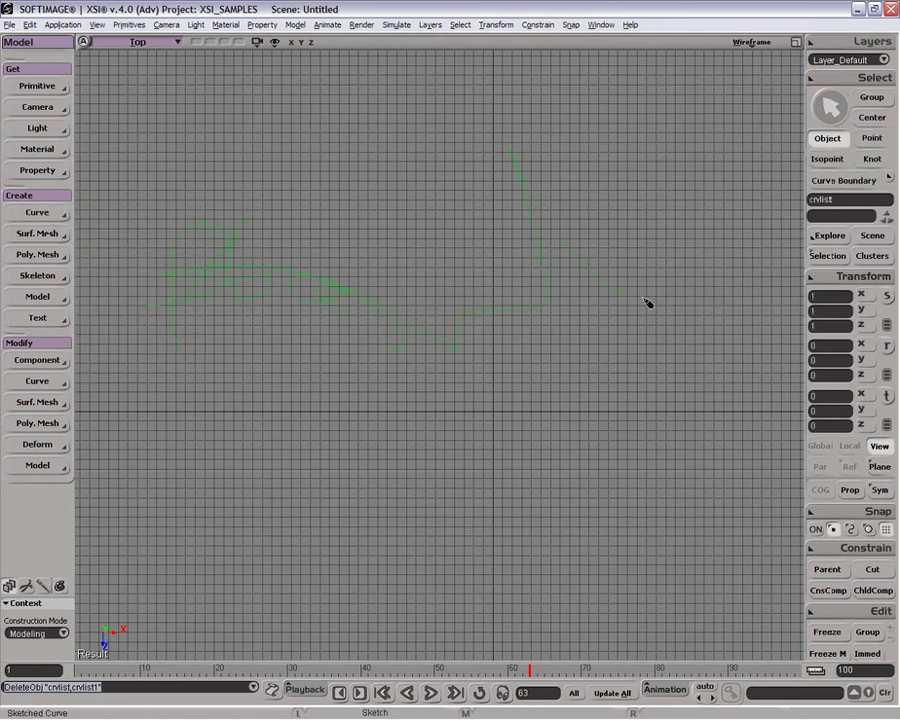
key("v")
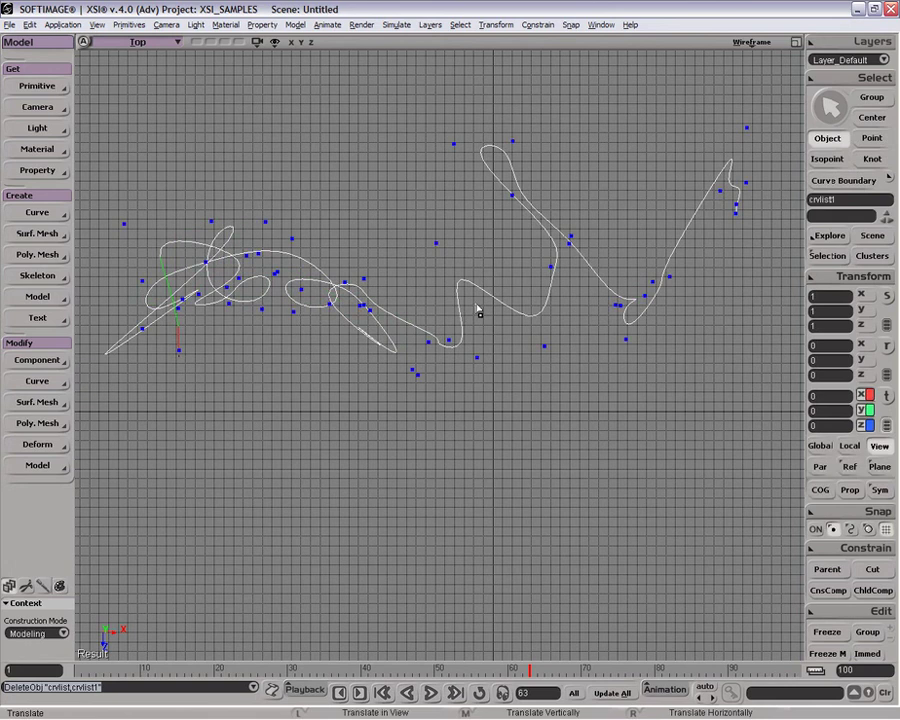
- Clean the sketched curve with a clean tolerance of 0.578
left_click(60, 381)
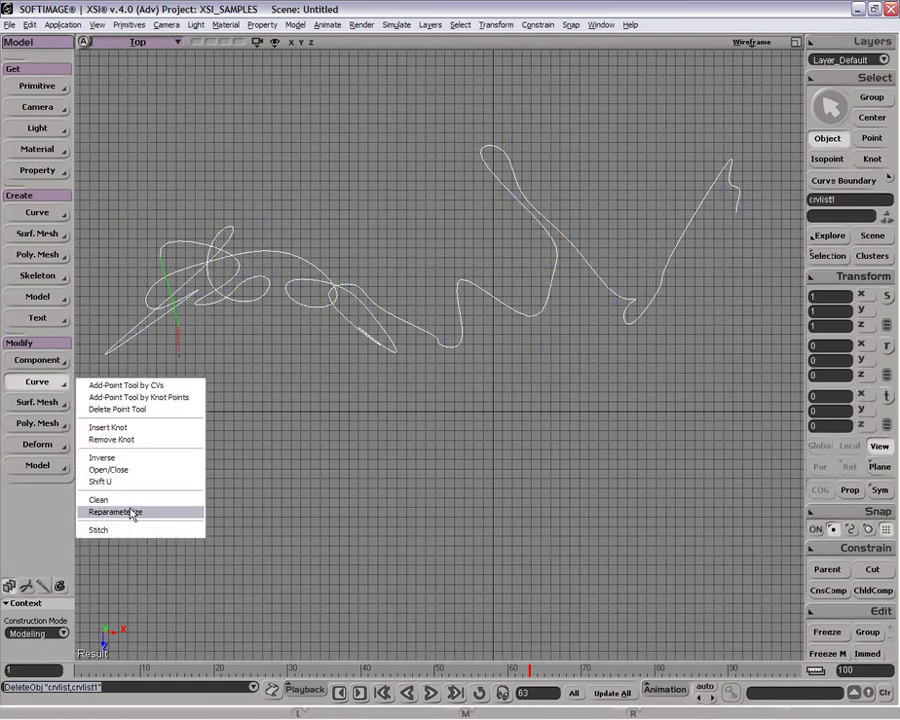
left_click(128, 500)
left_click_drag(675, 151, 717, 163)
left_click(845, 94)
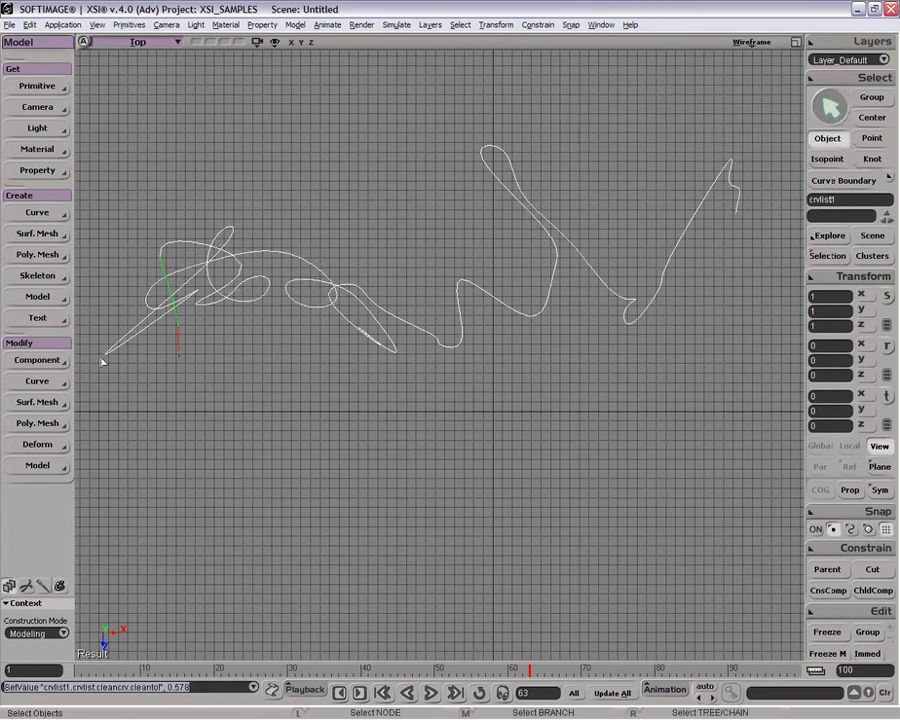
- Reparameterize the sketched curve, try different parameterization types and settle on Chord Length
left_click(37, 381)
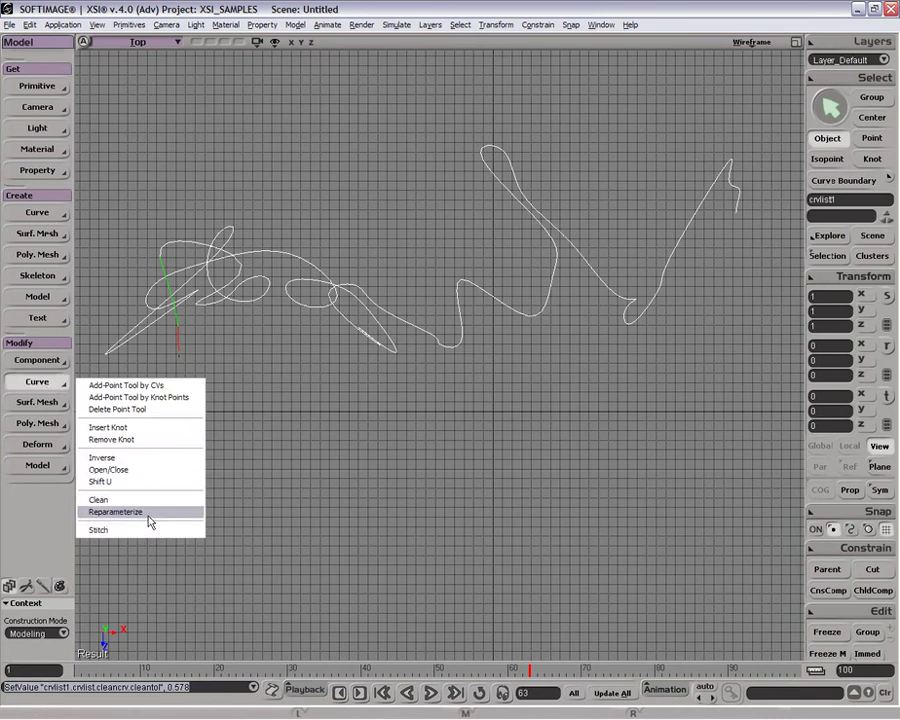
left_click(147, 513)
left_click(717, 147)
left_click(716, 162)
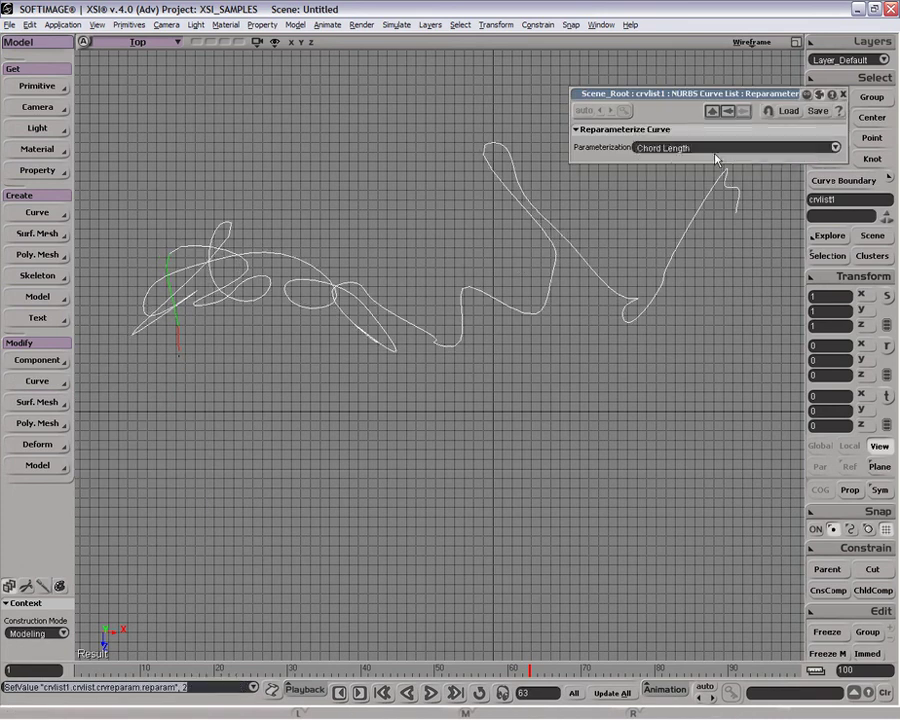
left_click(712, 160)
left_click(712, 163)
left_click(713, 150)
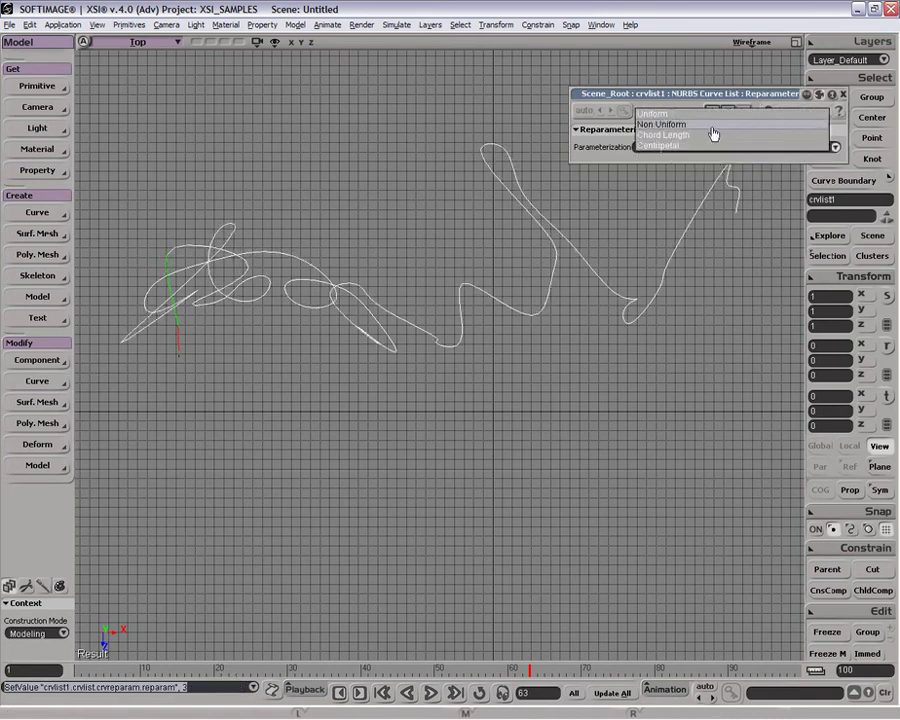
left_click(710, 134)
left_click(695, 148)
left_click(692, 157)
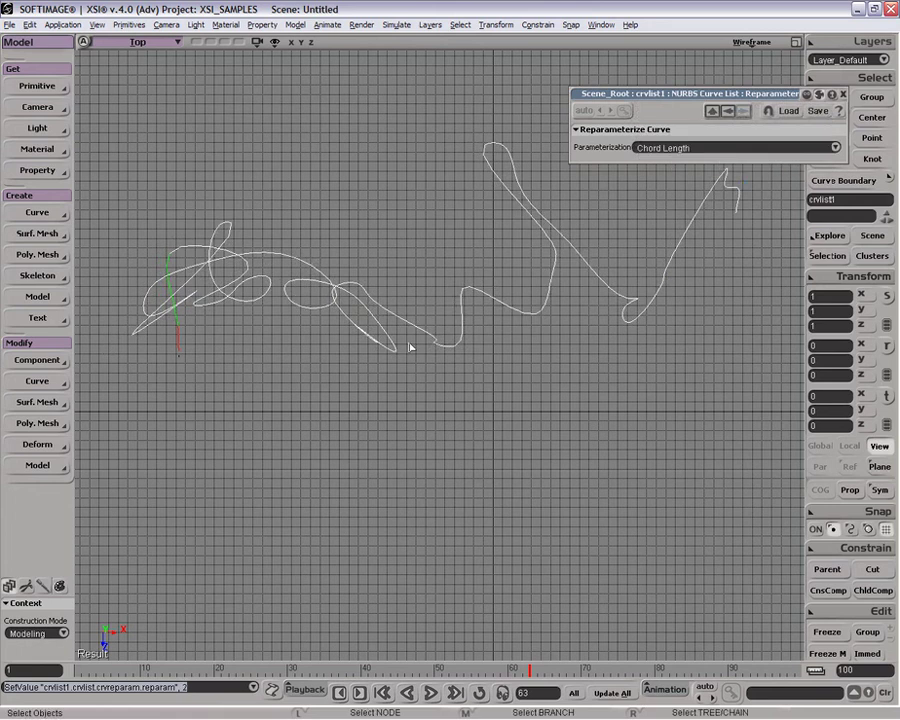
left_click(840, 102)
- Delete the sketched curve and draw a wavy cubic curve by CVs with two humps, ending near the vertical axis
key("Delete")
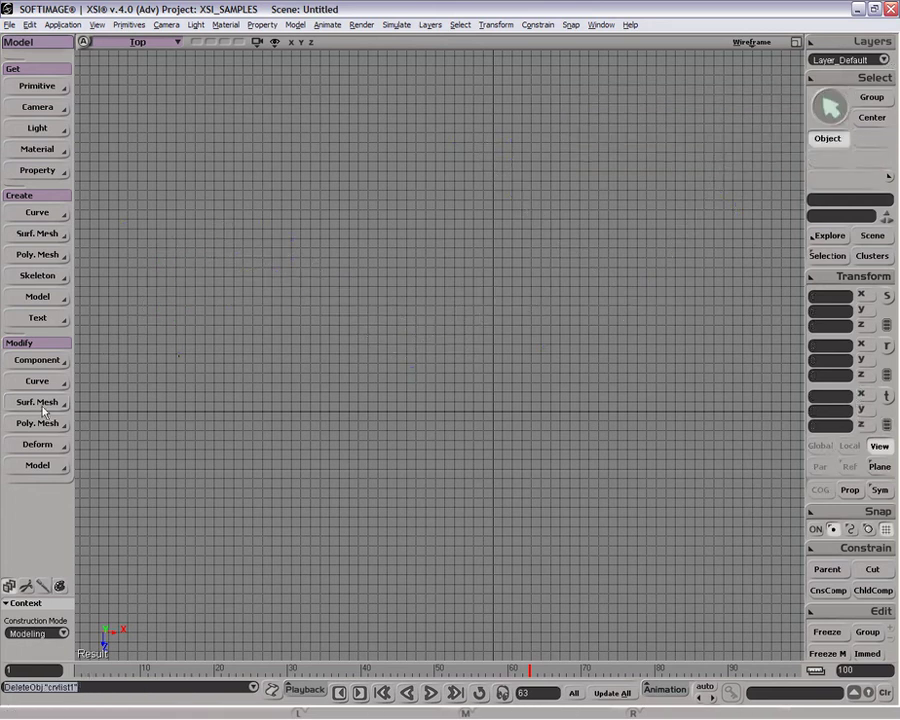
left_click(44, 386)
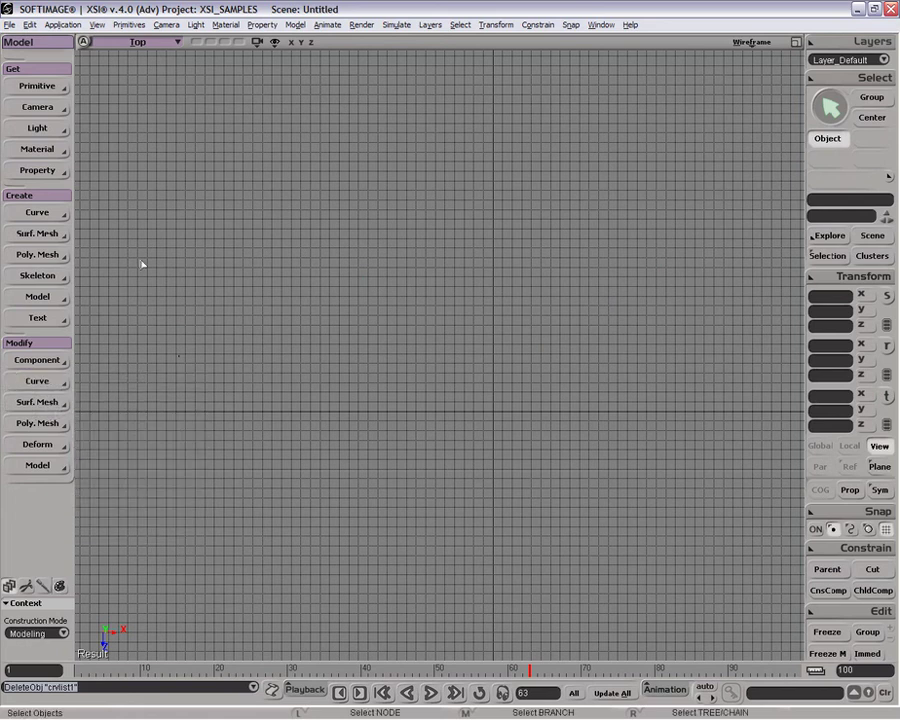
left_click(43, 212)
left_click(98, 219)
left_click(152, 343)
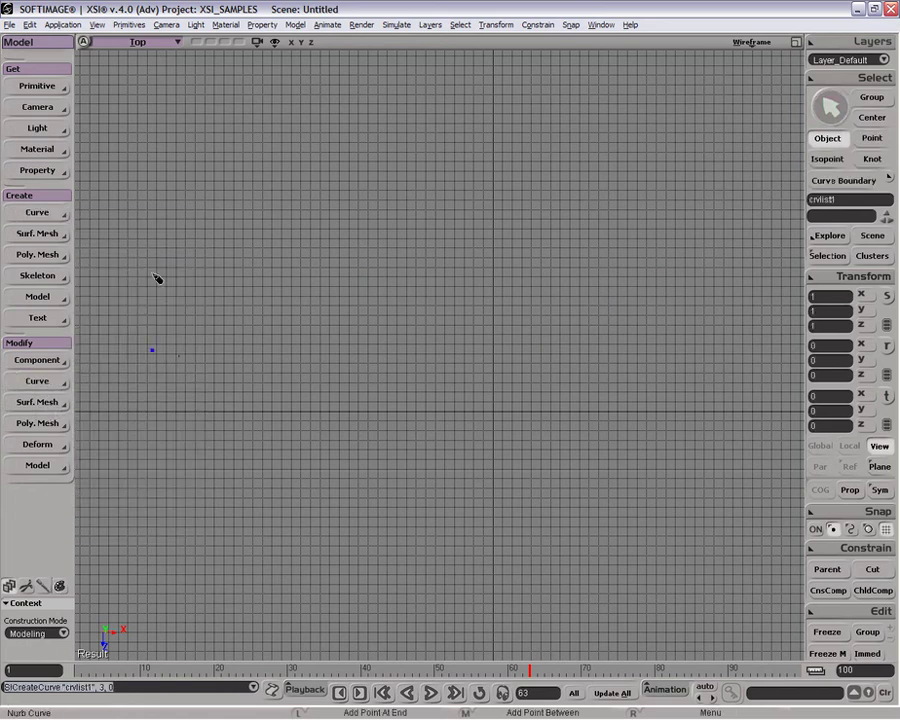
left_click(155, 234)
left_click(198, 188)
left_click(251, 184)
left_click(258, 268)
left_click(257, 310)
left_click(295, 334)
left_click(386, 230)
left_click(389, 283)
left_click(387, 350)
left_click(399, 373)
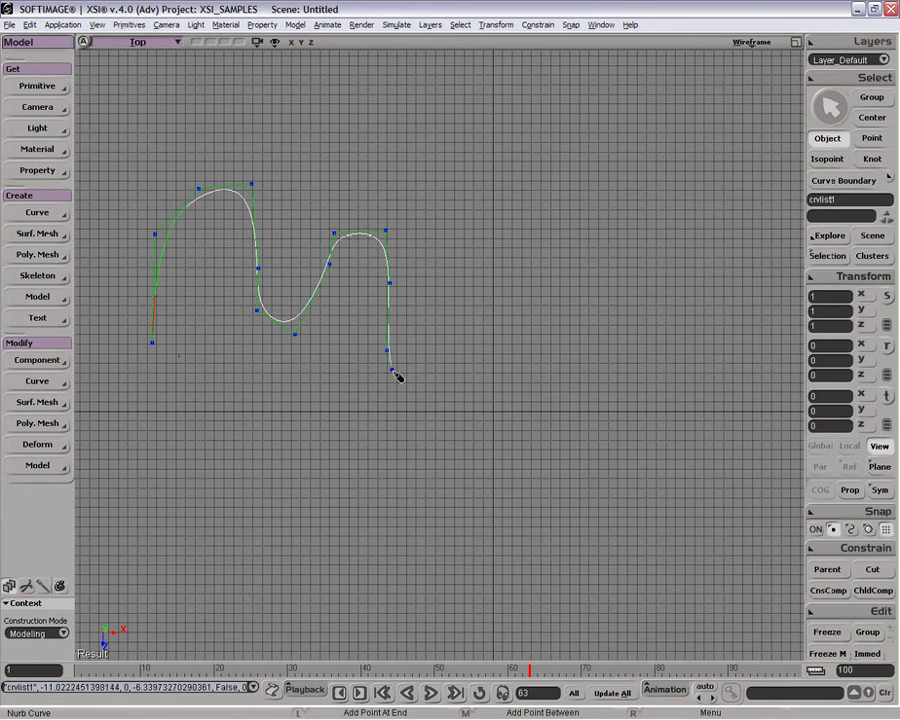
left_click(445, 329)
left_click(467, 316)
left_click(507, 321)
- Start a new cubic curve at the first curve's end and draw it rising into a hump and a final trough
right_click(548, 336)
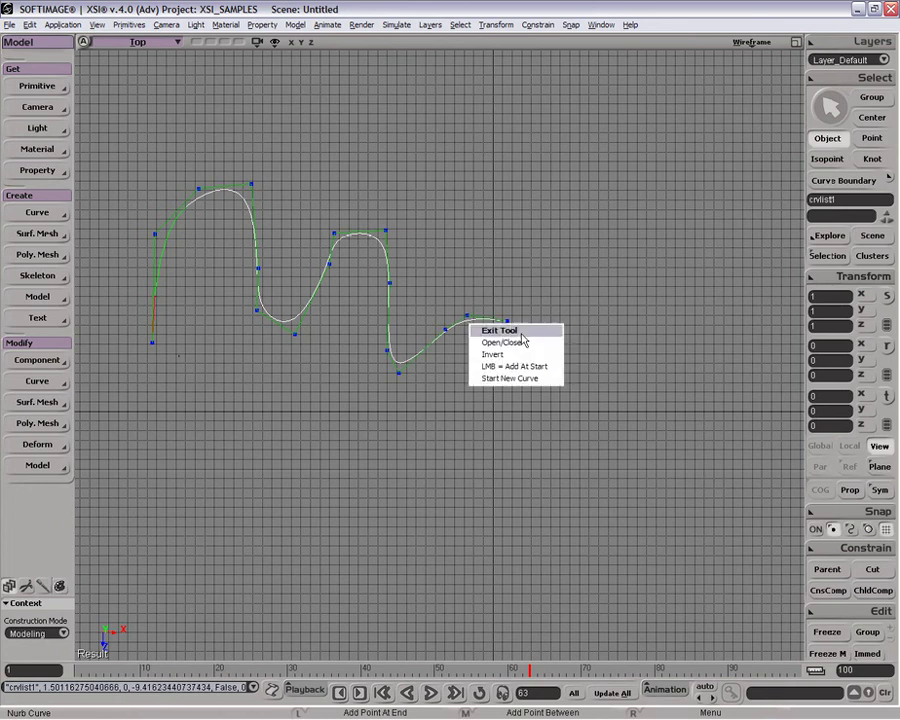
left_click(536, 376)
left_click(511, 322)
left_click(549, 333)
left_click(598, 323)
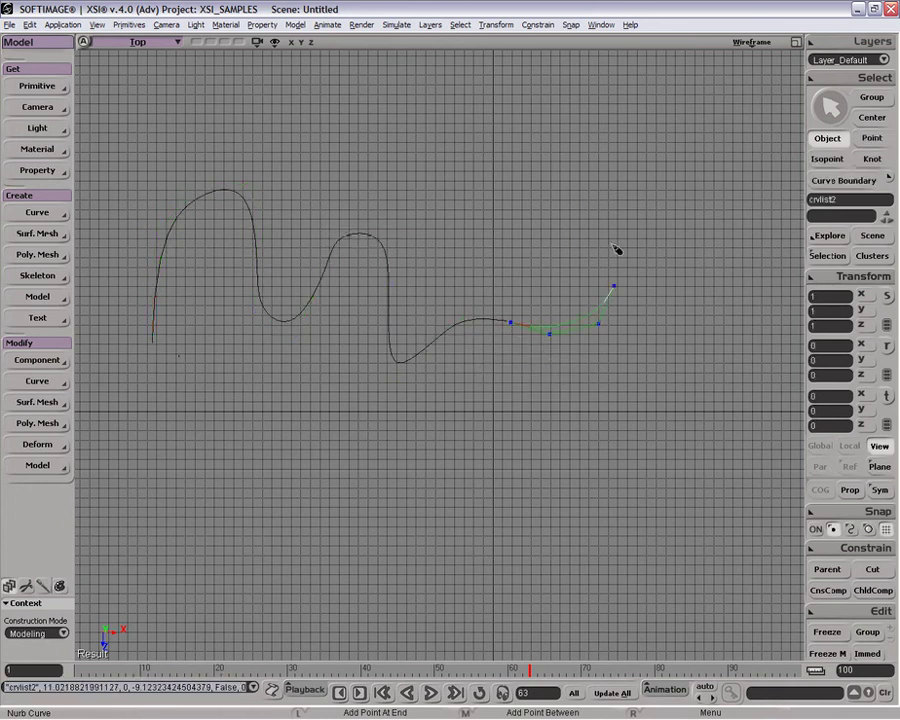
left_click(574, 193)
left_click(610, 140)
left_click(639, 142)
left_click(691, 214)
left_click(724, 223)
key("space")
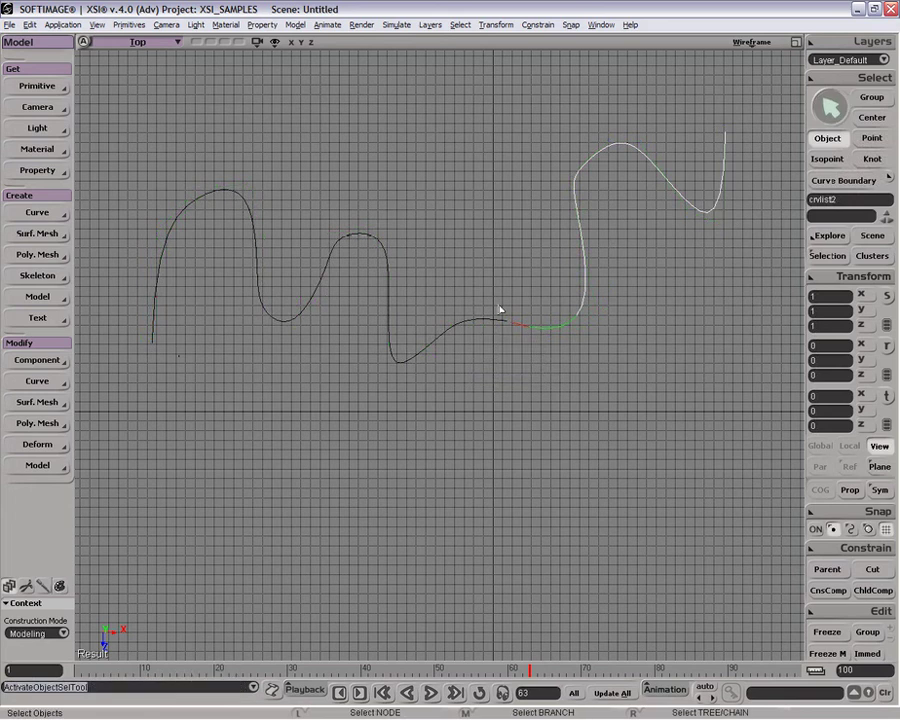
- Stitch the first curve's end boundary to the second curve's start boundary with Tangent (C1) continuity
left_click_drag(493, 303, 565, 383)
left_click(37, 381)
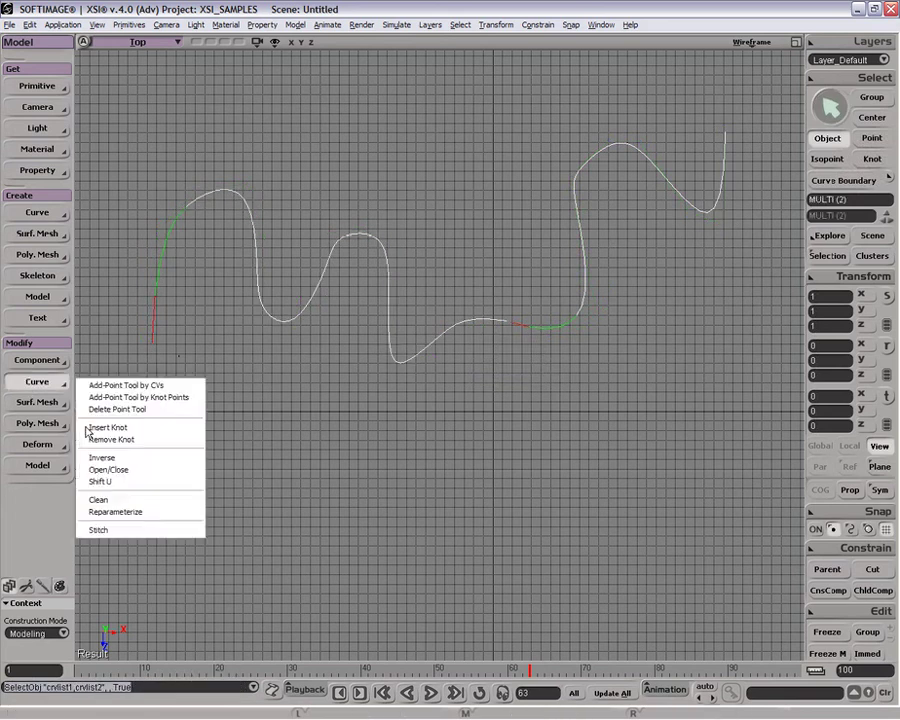
left_click(116, 528)
left_click(535, 349)
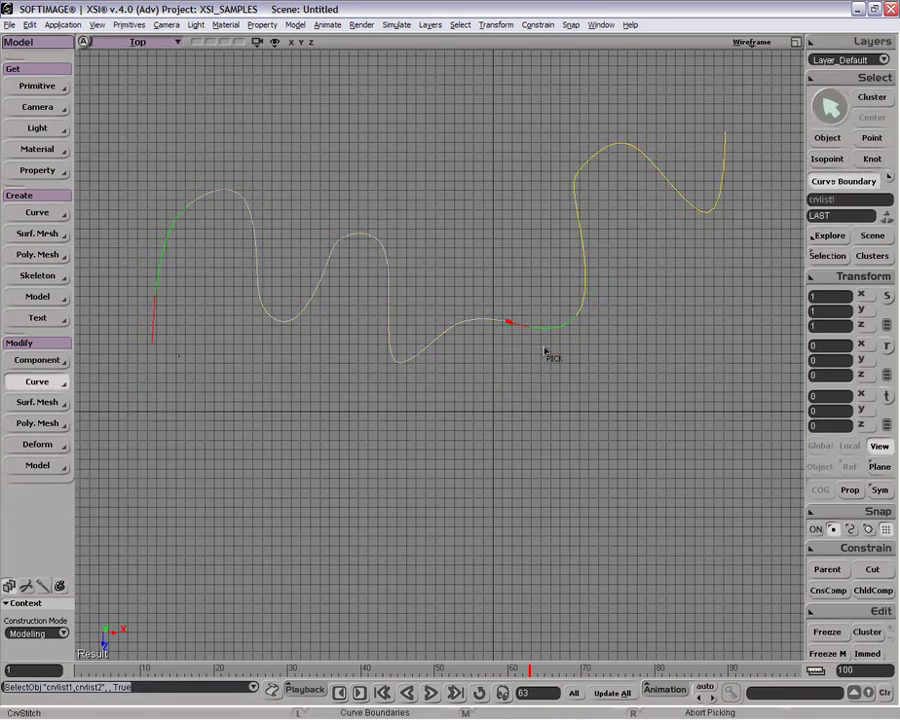
left_click(543, 352)
left_click(685, 186)
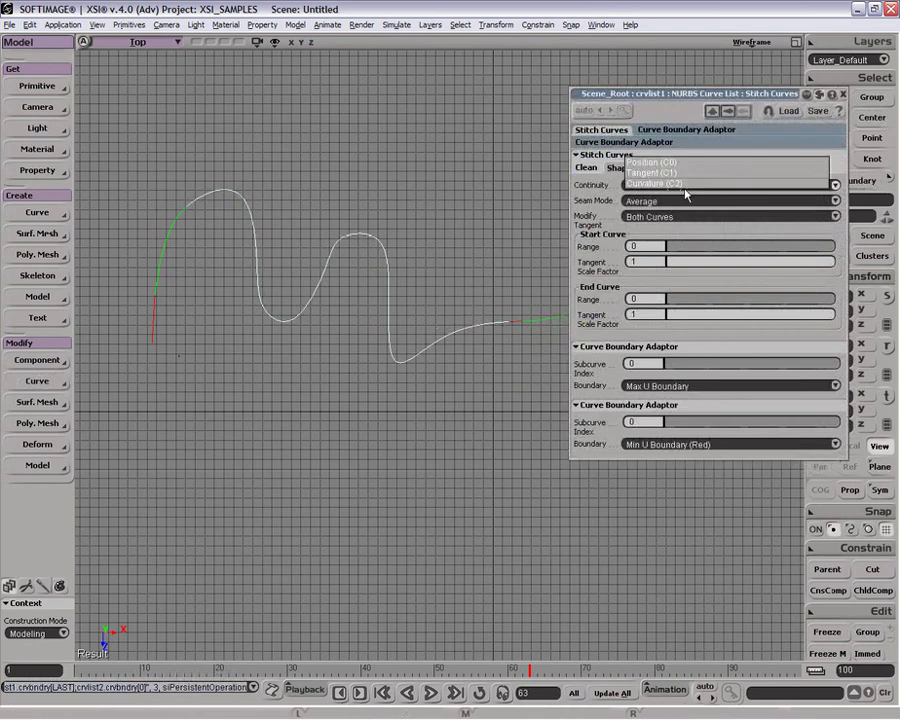
left_click(685, 178)
- Set the stitch's Start Curve Range to about 0.238 and adjust its End Curve settings
left_click(680, 247)
left_click_drag(680, 248, 707, 247)
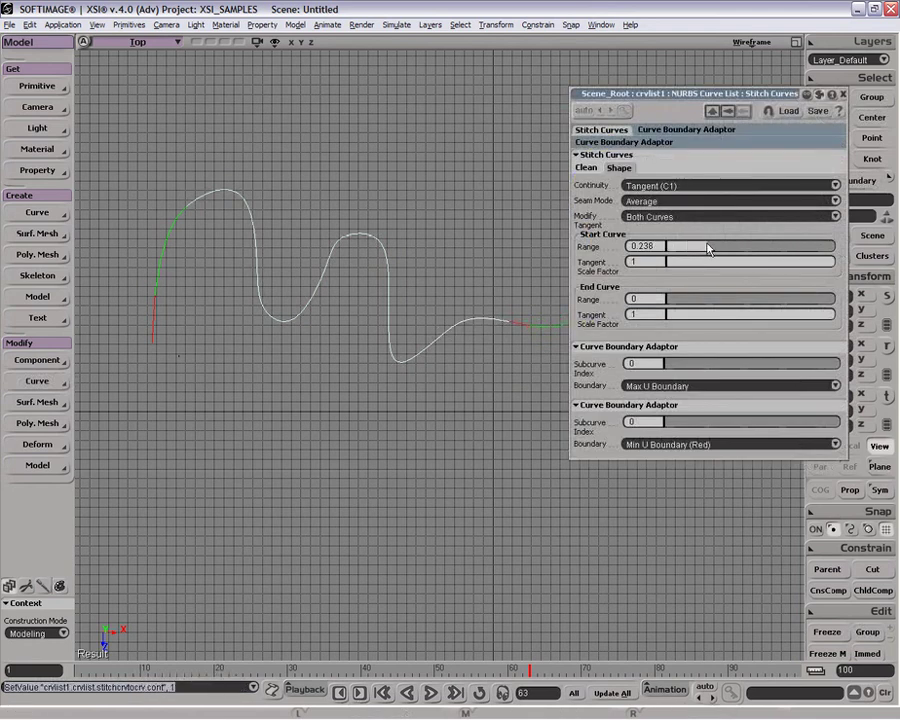
left_click_drag(677, 297, 737, 315)
left_click(843, 94)
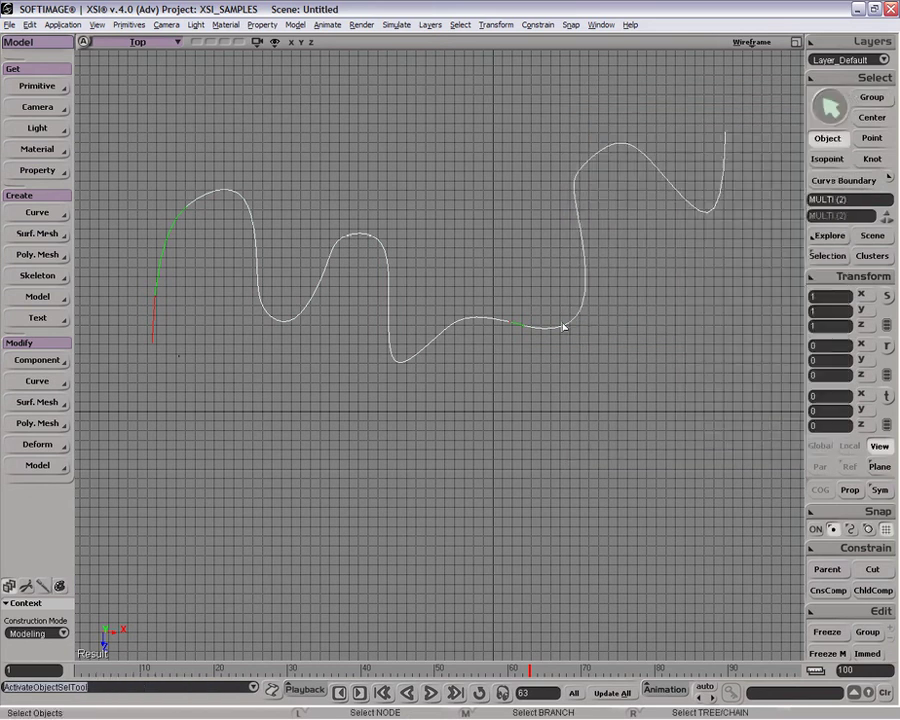
- Select the stitched curves individually and around their junction to inspect the stitch
left_click(378, 374)
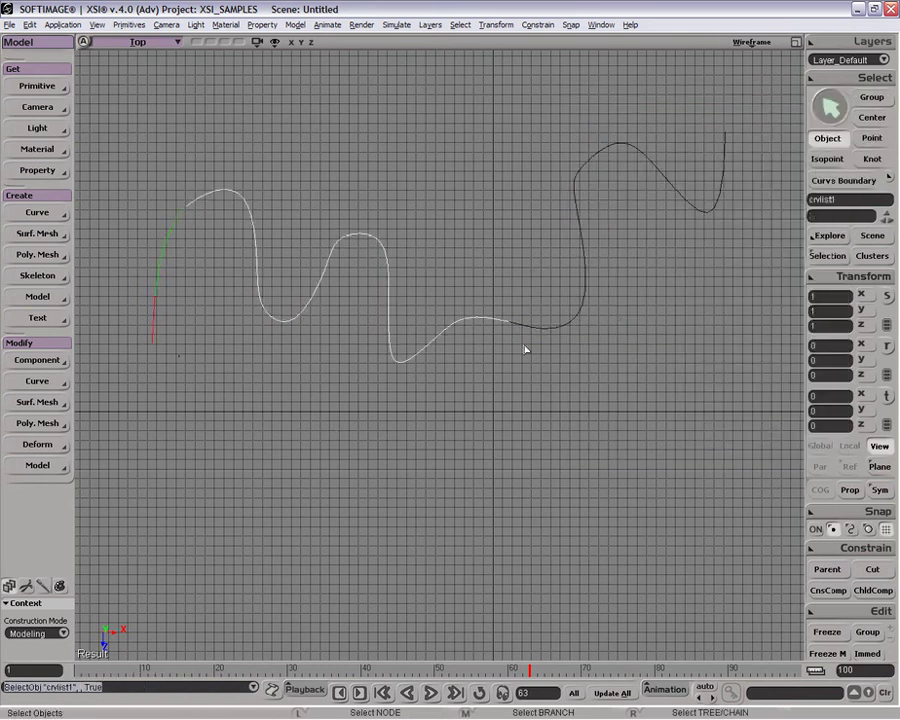
key("space")
left_click_drag(555, 298, 595, 366)
key("space")
left_click_drag(477, 274, 540, 361)
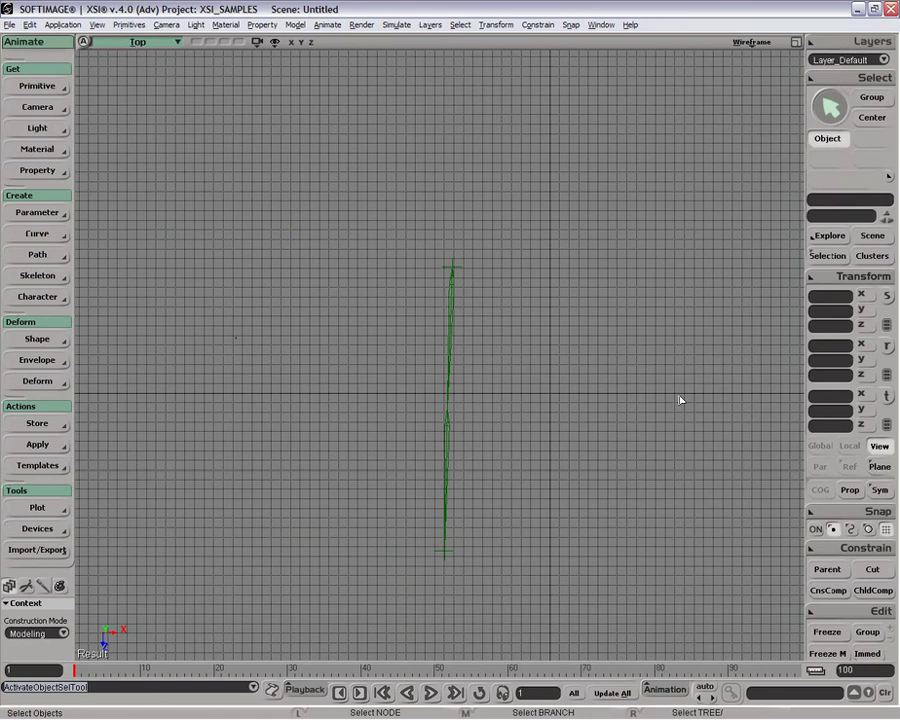
- Select the upper bone of the two-bone chain and scrub and play the timeline to review its animation
left_click_drag(437, 313, 520, 336)
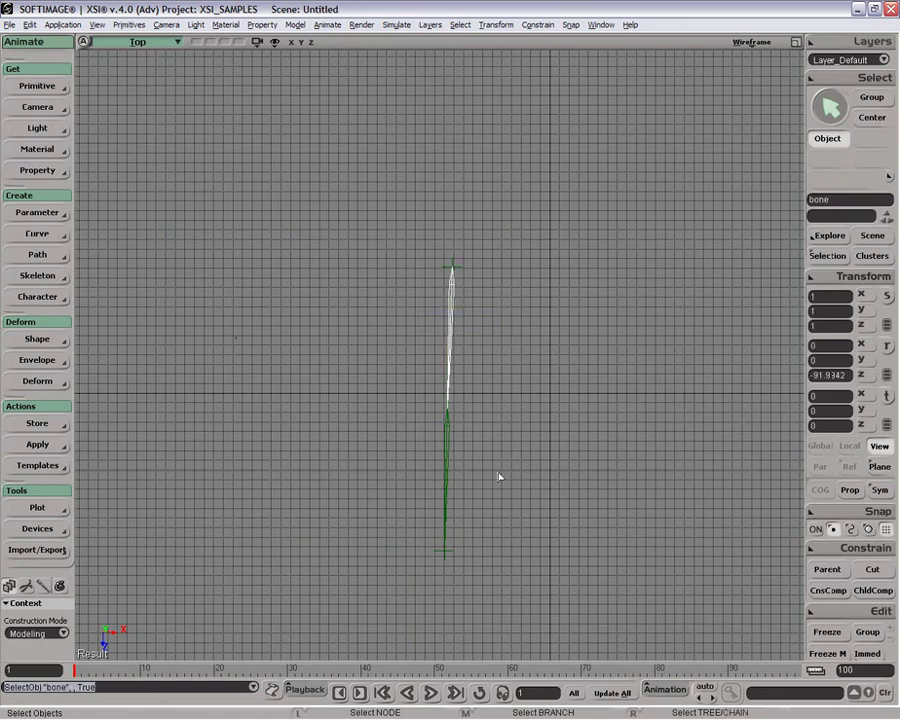
left_click_drag(145, 670, 449, 668)
left_click(409, 692)
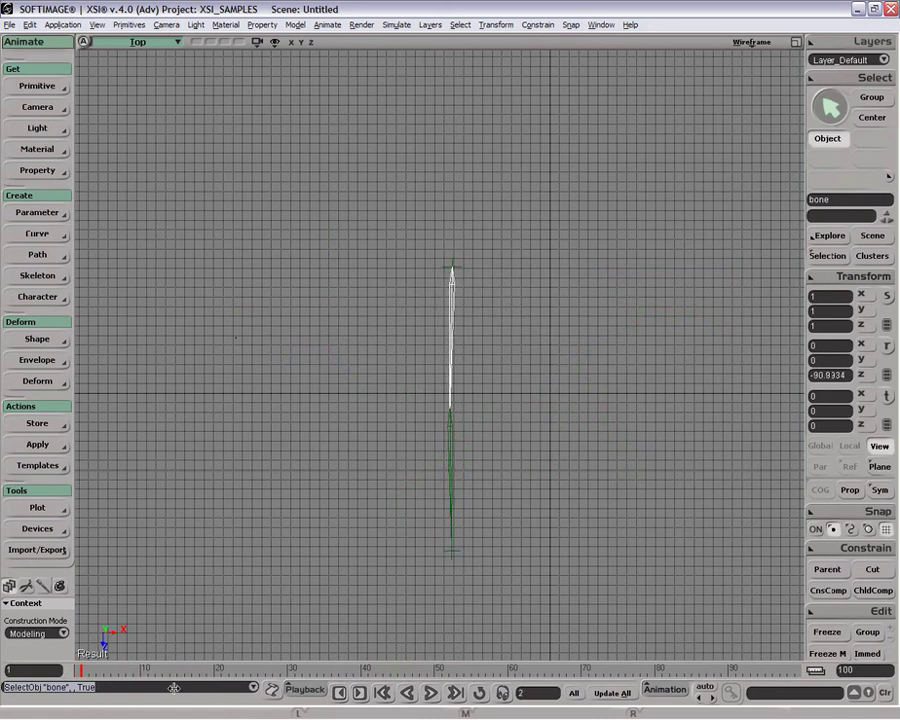
- Play the bone chain's animation from frame 1 and rewind the timeline to frame 1
left_click_drag(410, 702, 74, 700)
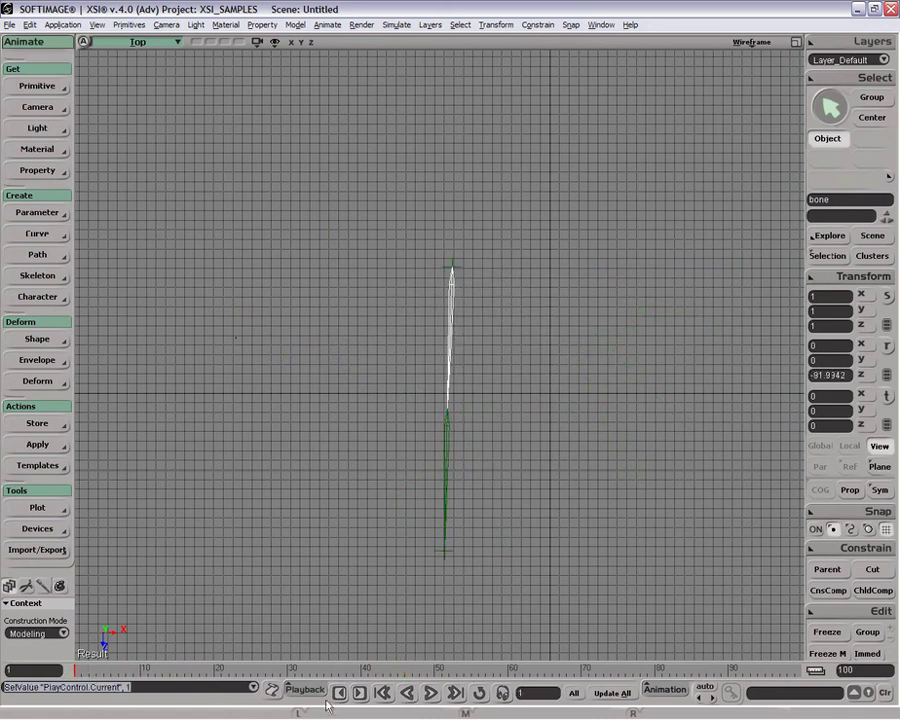
left_click(431, 693)
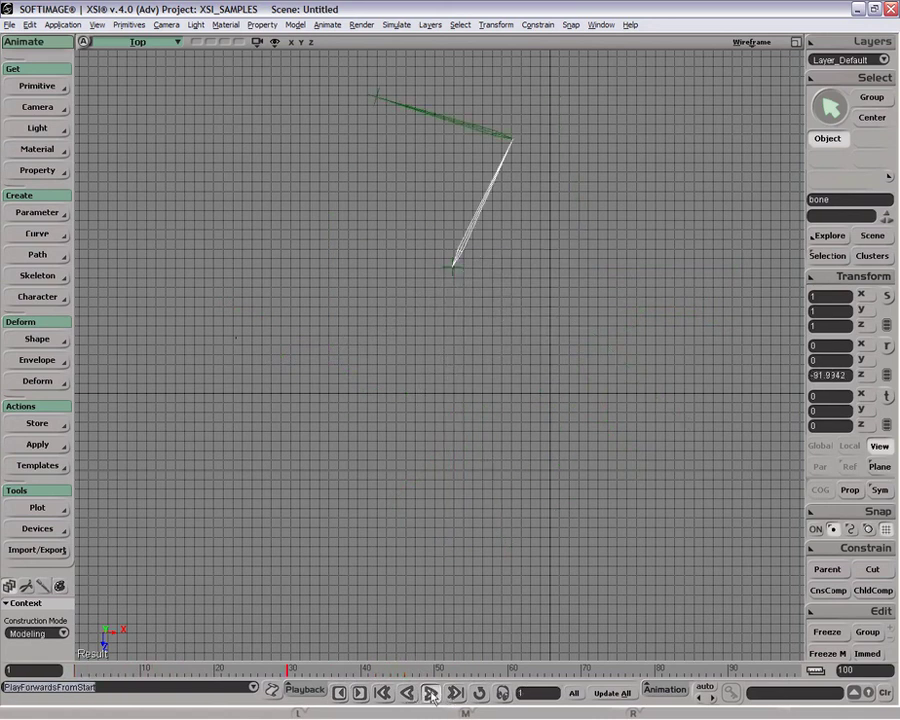
left_click_drag(391, 668, 76, 671)
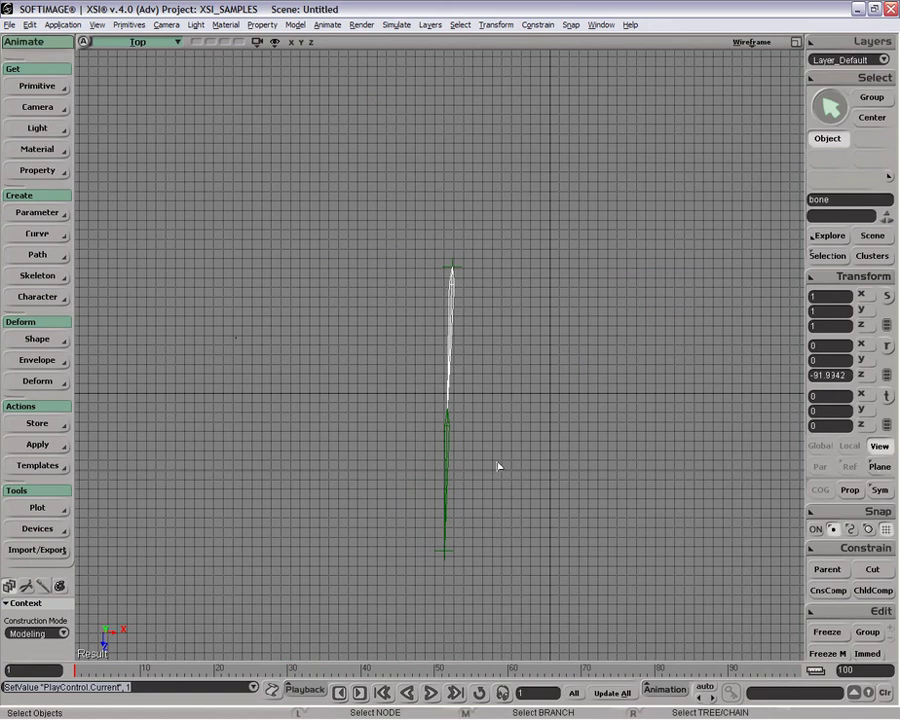
- Plot the motion of the bone chain's effector as a curve from frame 1 to 50 with a step of 1
left_click(452, 562)
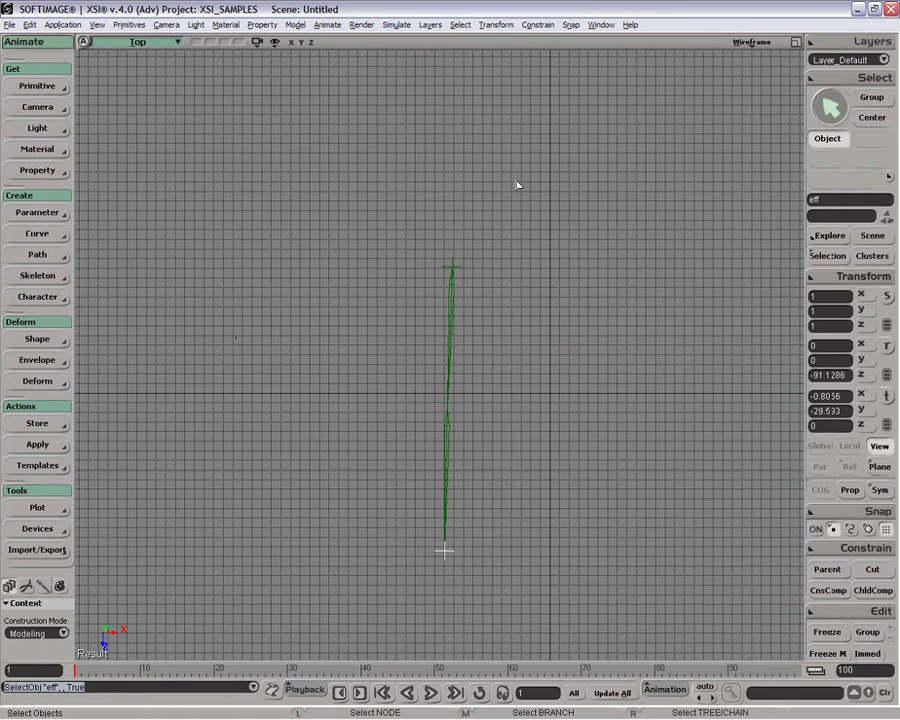
left_click(37, 507)
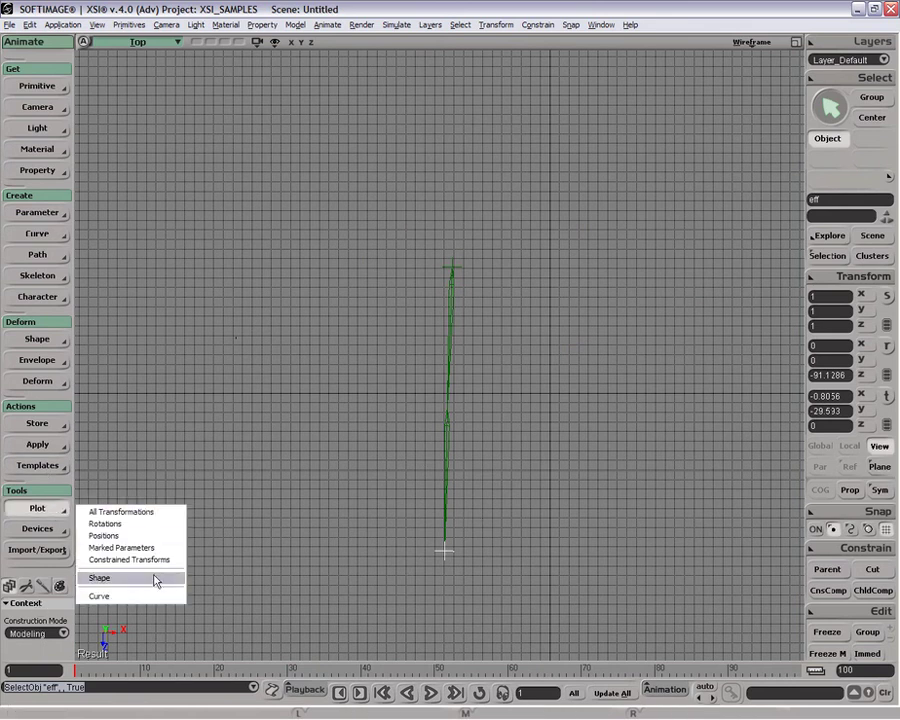
left_click(156, 596)
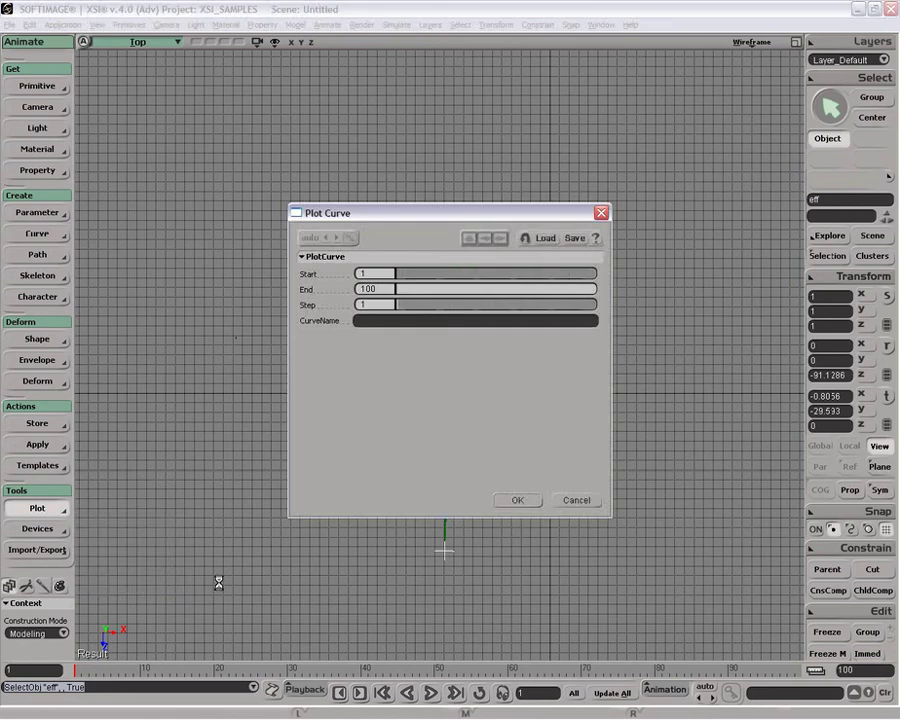
left_click(379, 289)
key("BackSpace")
key("BackSpace")
key("BackSpace")
type("5")
key("Return")
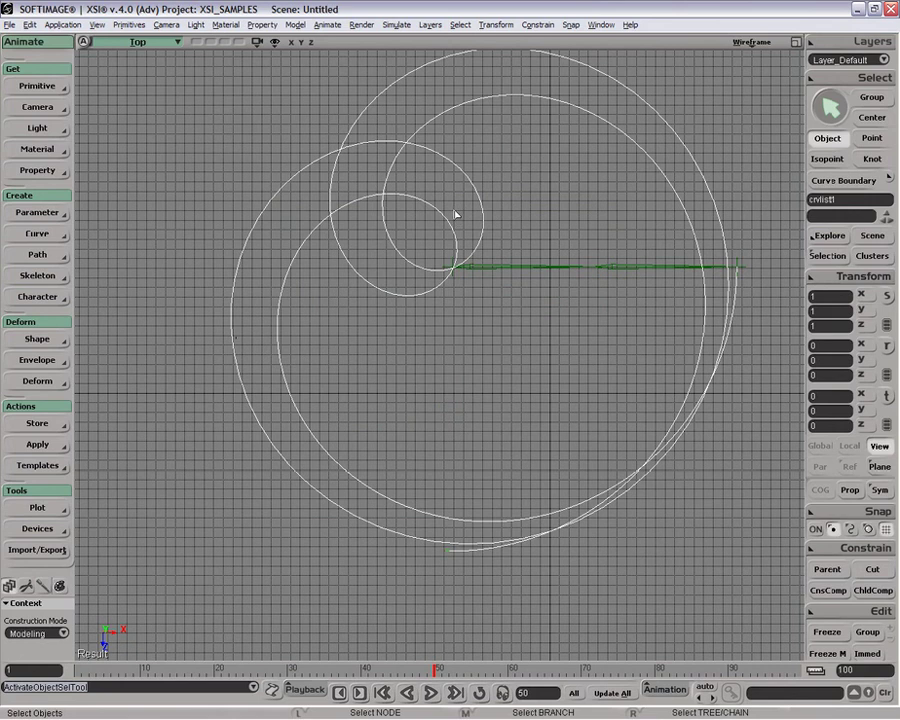
- Select the chain's root and first bone together with the plotted curve, also trying a whole-tree selection
key("z")
left_click_drag(468, 224, 473, 258)
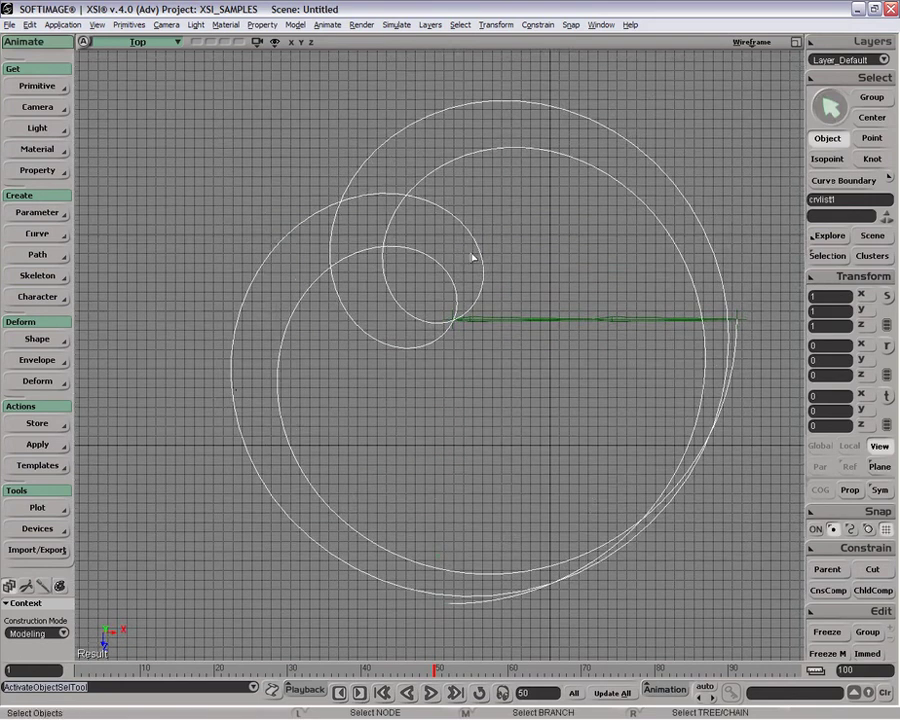
key("p")
mouse_move(500, 328)
left_mouse_down()
mouse_move(502, 283)
mouse_move(502, 333)
left_mouse_up()
key("o")
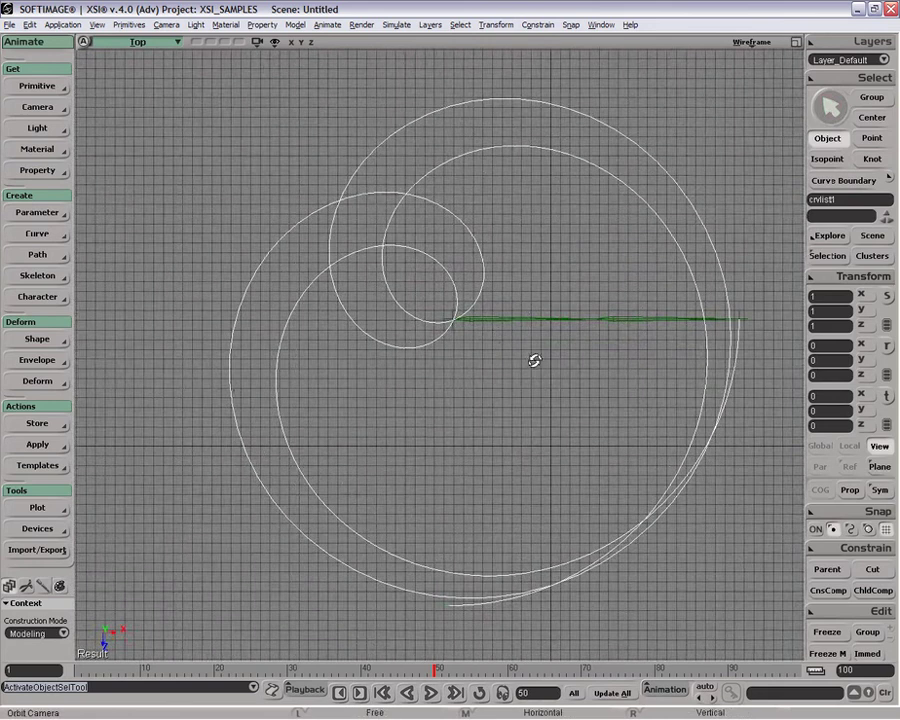
key("space")
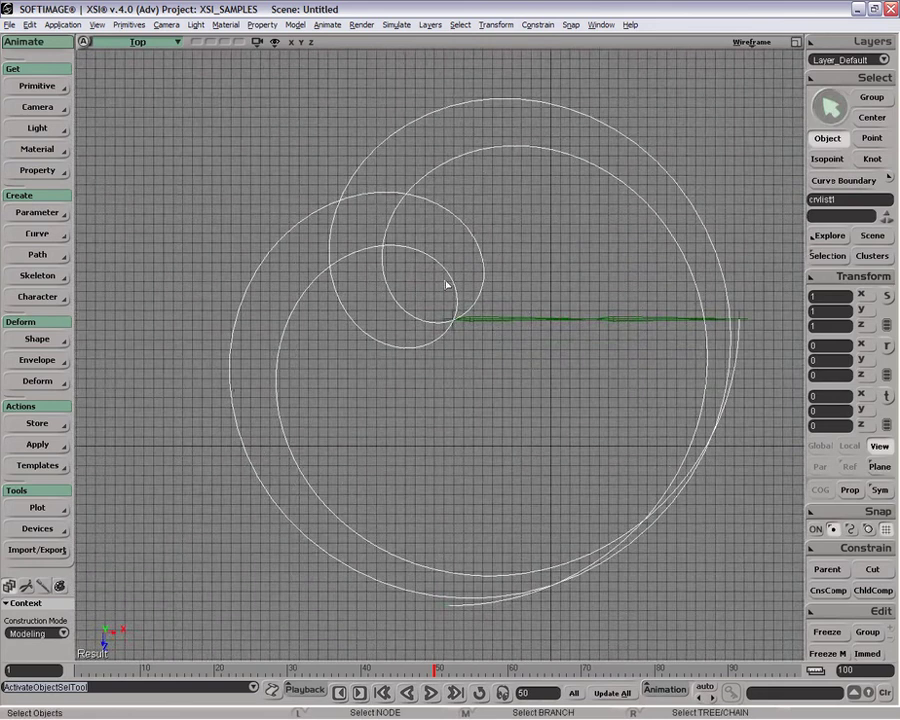
left_click_drag(430, 372, 458, 323)
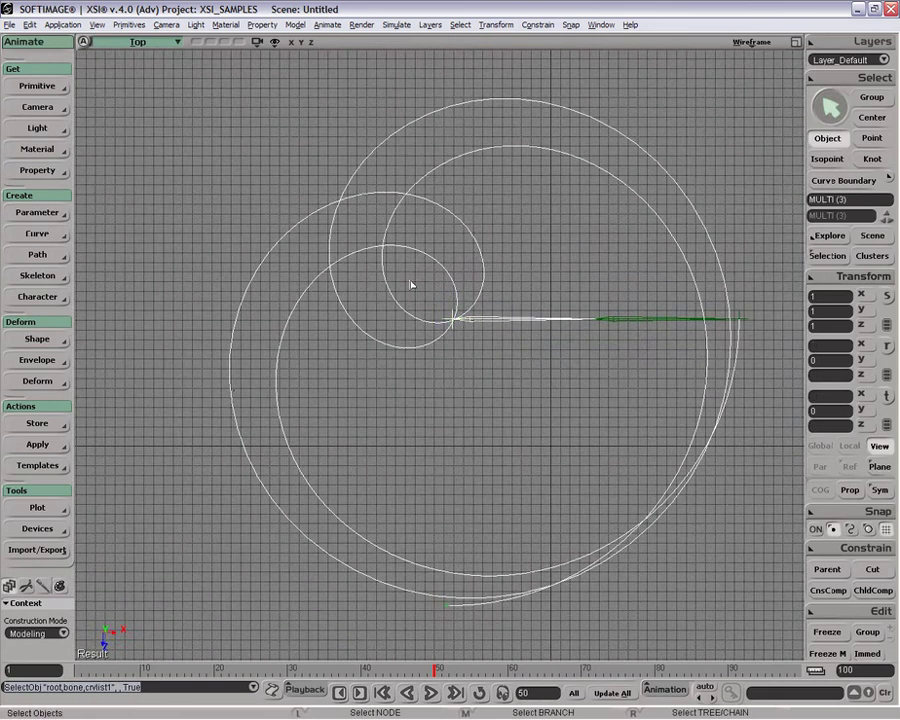
right_click_drag(410, 281, 503, 395)
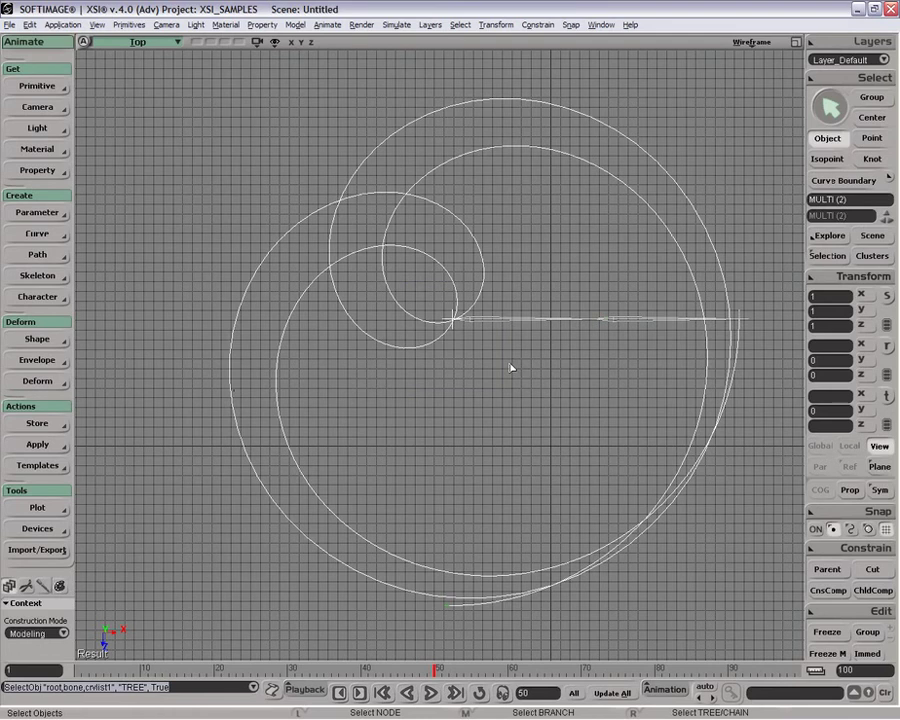
key("space")
left_click_drag(416, 246, 545, 391)
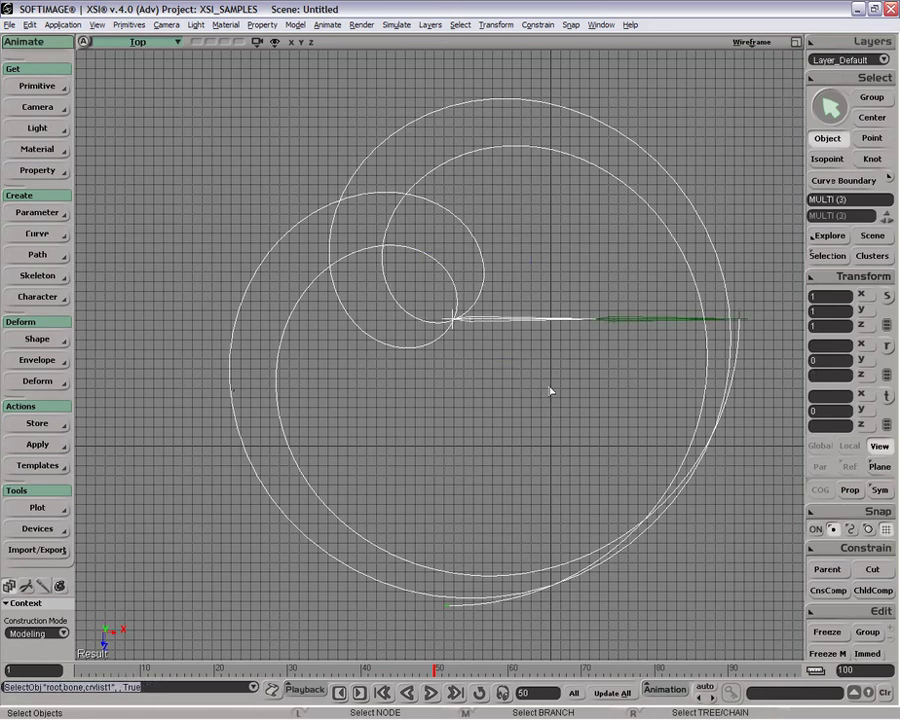